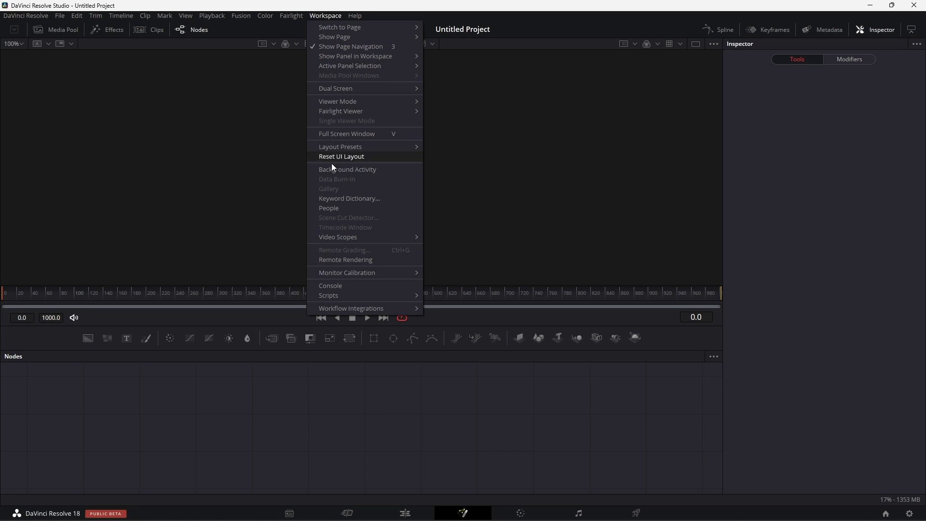
- Launch the Motion Sweet script from the X-Session scripts and move its window beside the inspector, clear of the node area
mouse_move(404, 294)
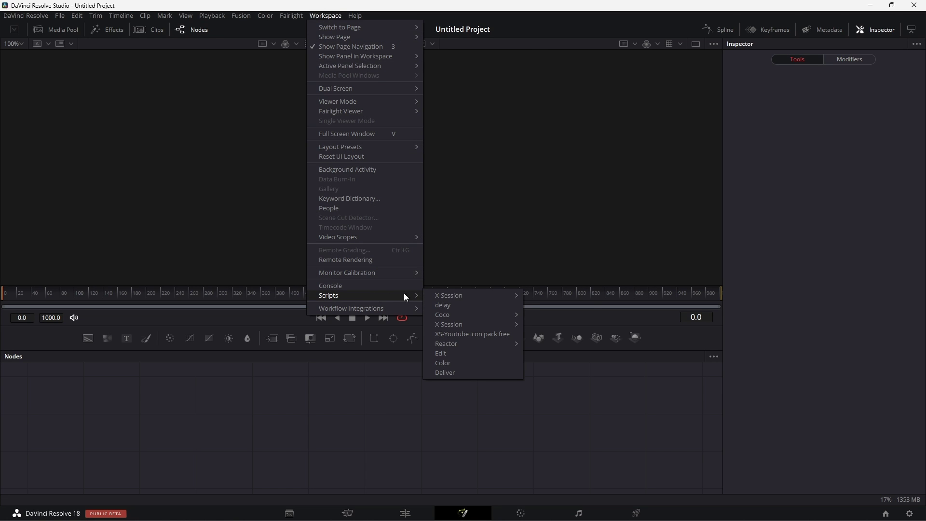
mouse_move(459, 295)
mouse_move(557, 294)
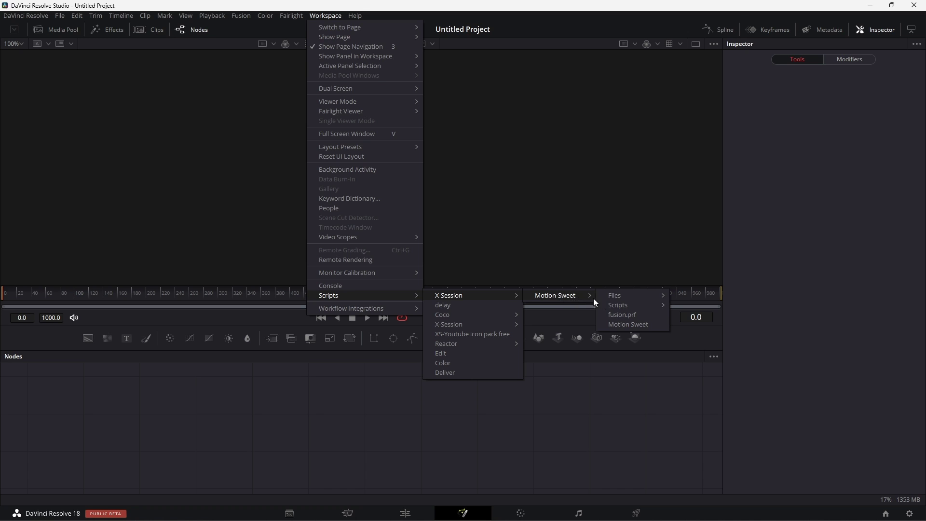
left_click(621, 321)
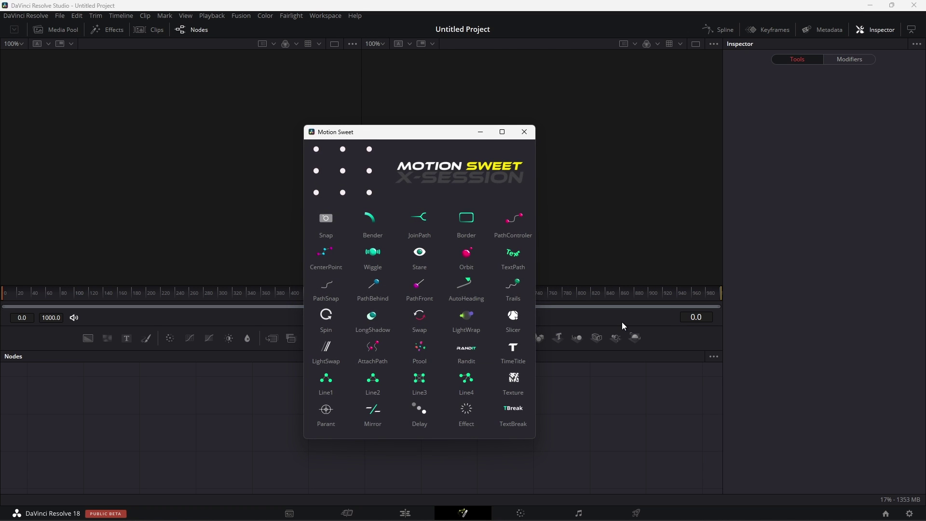
left_click_drag(413, 134, 611, 57)
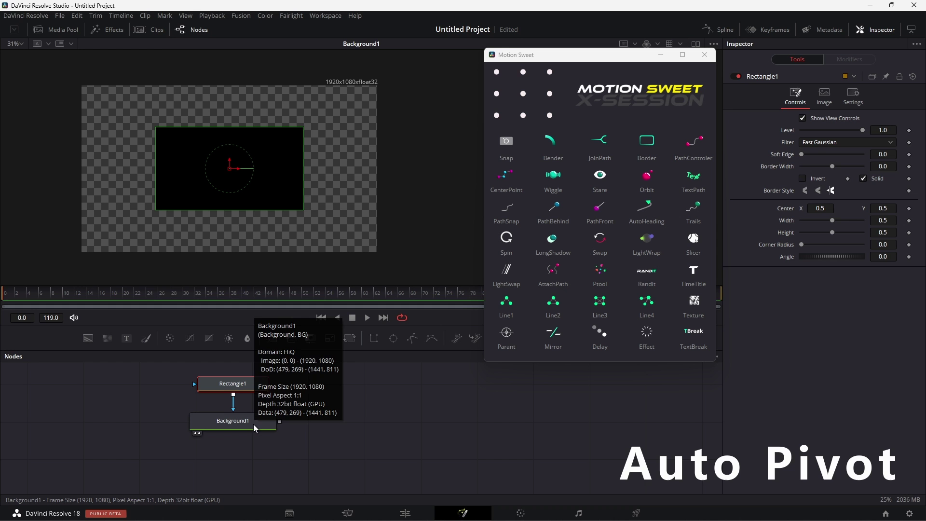
- Try a left-middle auto pivot on Background1 with its angle at about -9.8, and delete the pivot node
left_click(253, 422)
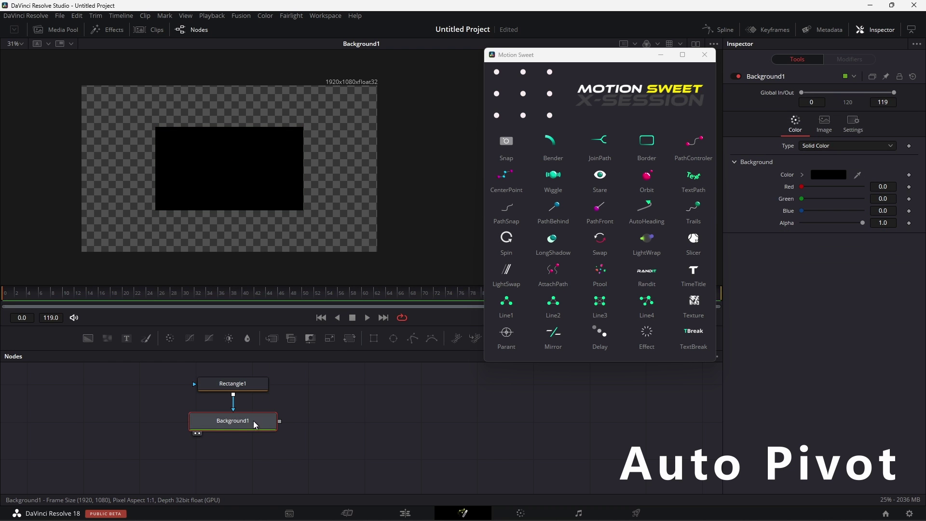
left_click(496, 93)
key("1")
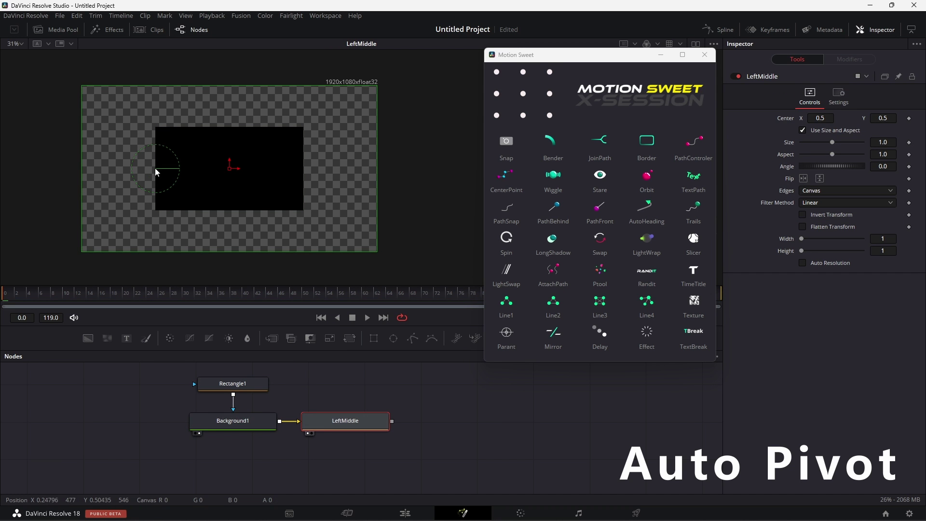
left_click_drag(155, 168, 135, 189)
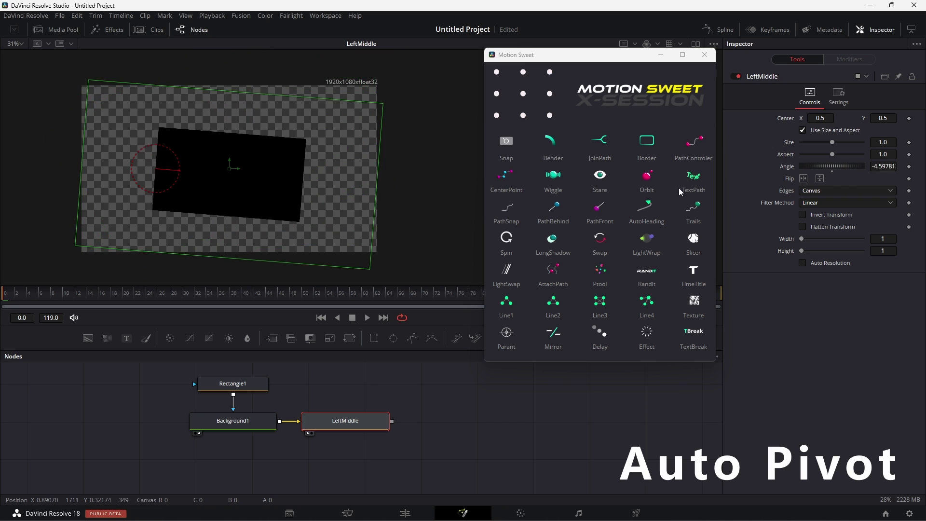
mouse_move(812, 166)
left_mouse_down()
mouse_move(823, 164)
mouse_move(812, 168)
left_mouse_up()
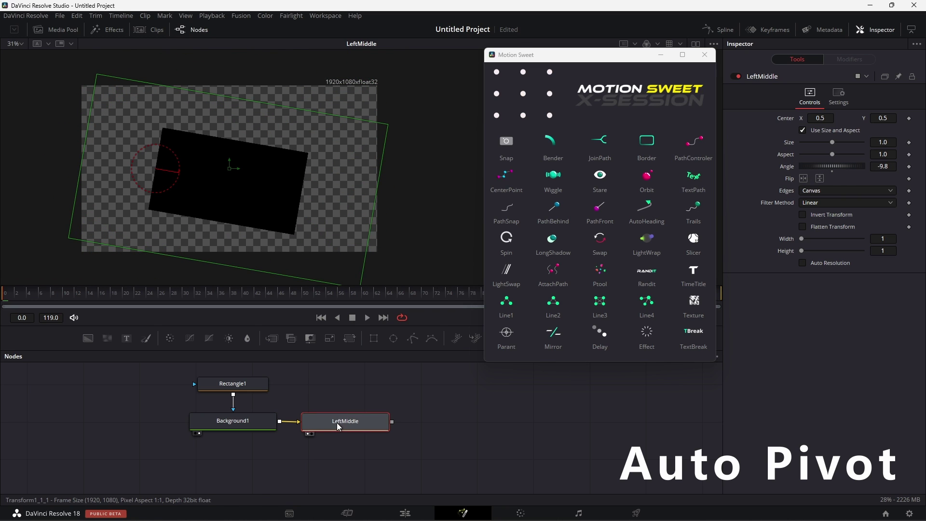
key("Delete")
- Try a top-left auto pivot on Background1 with its angle at about -65.2, and delete the pivot node
left_click(497, 72)
mouse_move(822, 166)
left_mouse_down()
mouse_move(832, 164)
mouse_move(812, 170)
left_mouse_up()
key("1")
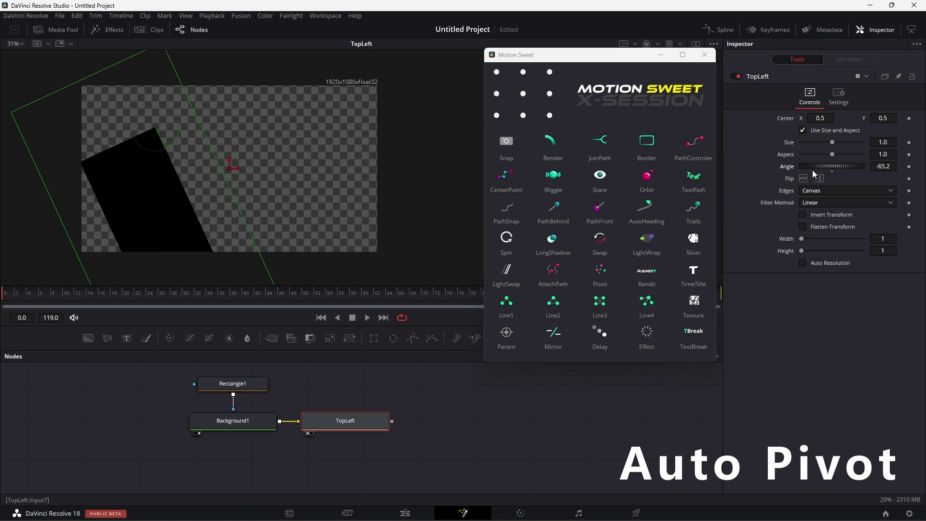
key("Delete")
- Add a center auto pivot after Background1 and duplicate the Rectangle1 mask into the mask chain
left_click(255, 419)
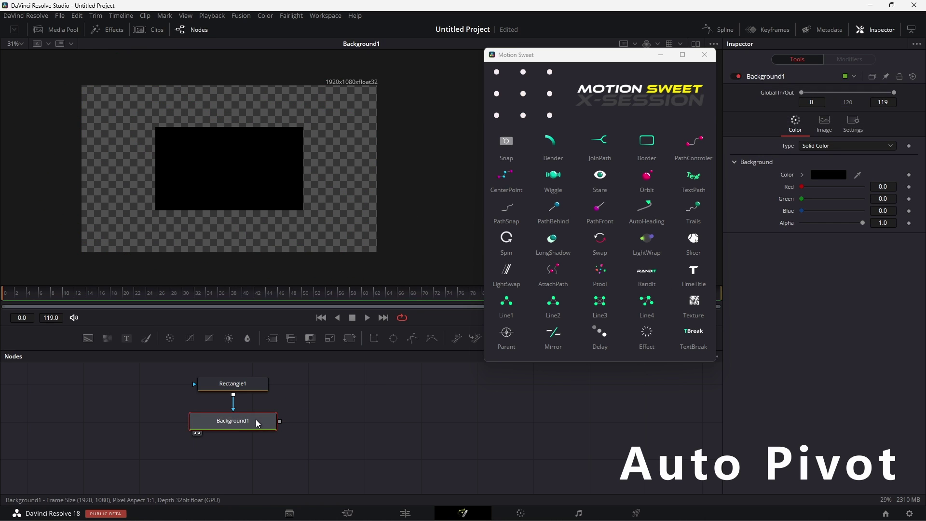
left_click(524, 94)
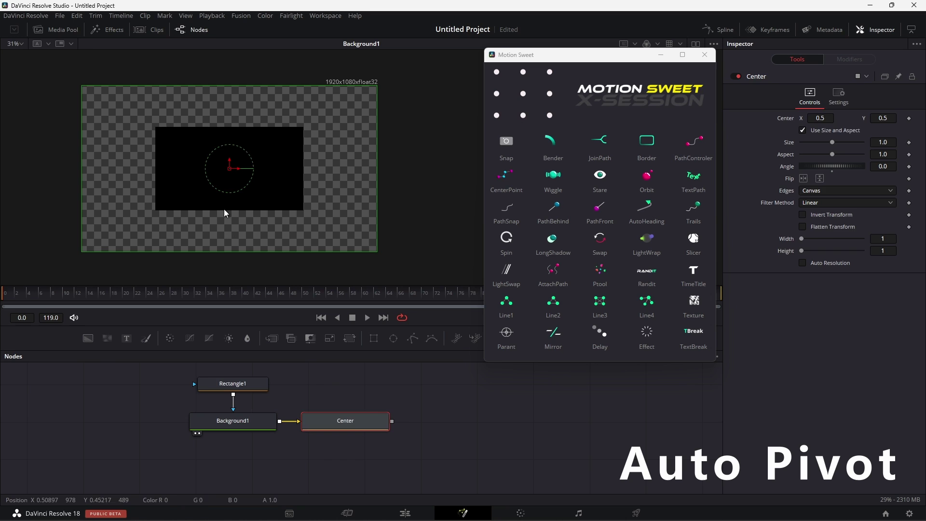
left_click(236, 386)
key("ctrl+c")
key("ctrl+v")
- Place the smaller rectangle copy in the frame's upper right, and reshape Rectangle1 to about 0.21 by 0.38, centered near X 0.35, Y 0.46
left_click_drag(305, 213, 333, 121)
left_click(257, 387)
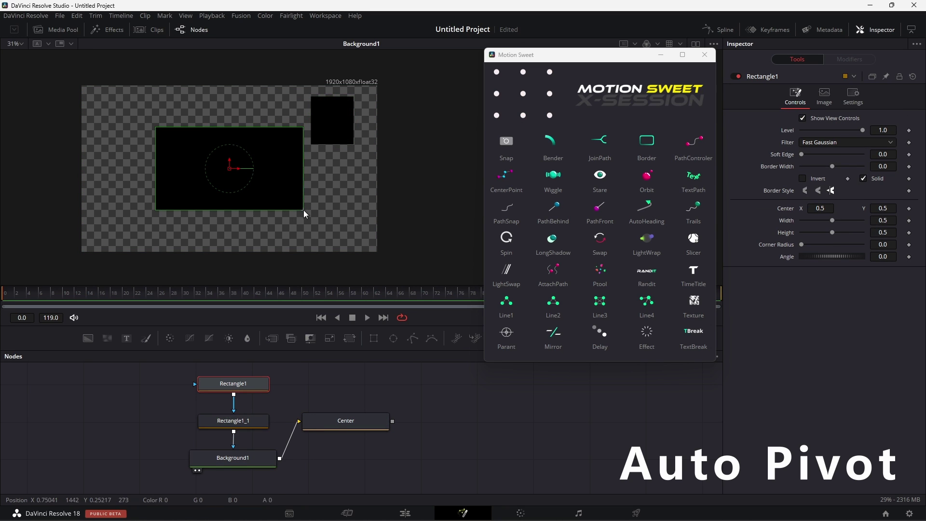
left_click_drag(304, 214, 259, 201)
left_click_drag(233, 172, 190, 177)
- Rotate both rectangles slightly clockwise with the Center pivot node and show that node in the viewer
left_click(353, 429)
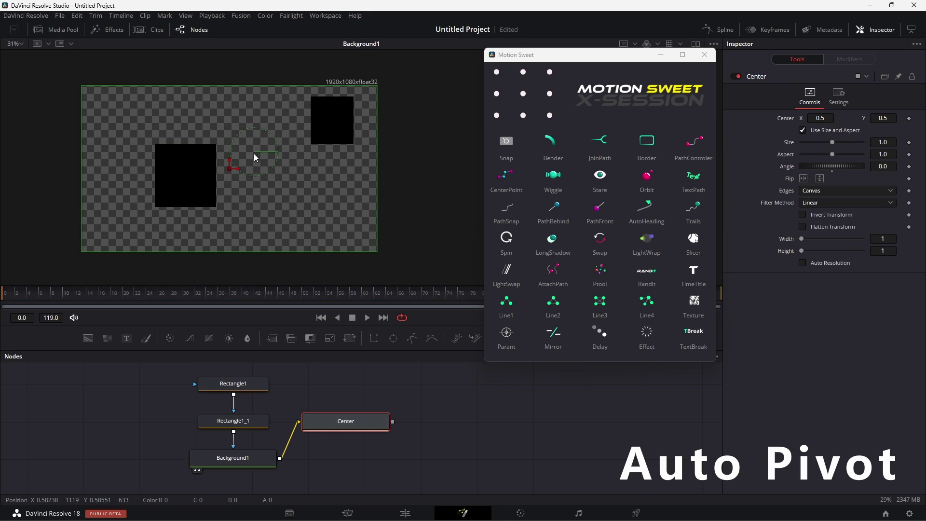
left_click_drag(162, 375, 380, 459)
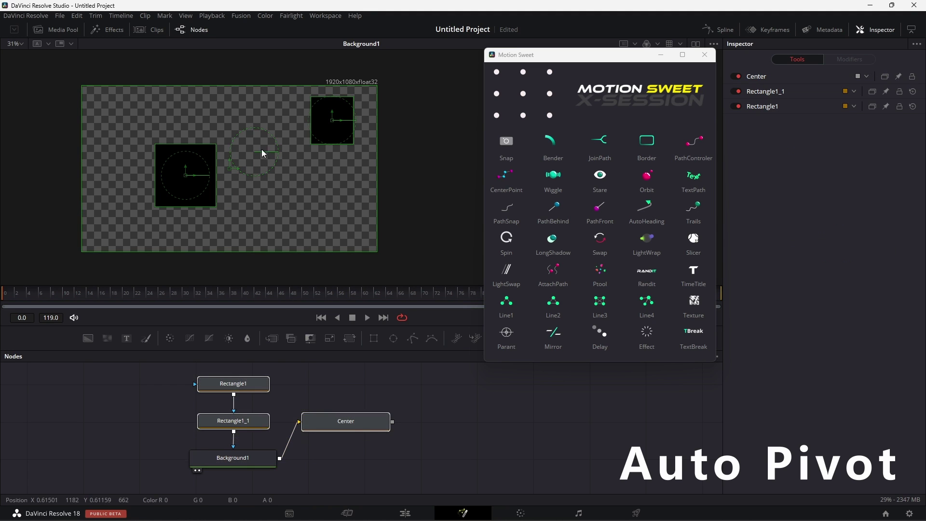
left_click(354, 419)
mouse_move(267, 172)
left_mouse_down()
mouse_move(285, 158)
mouse_move(258, 169)
left_mouse_up()
key("1")
- Move Rectangle1 across to the right half of the frame and check the Center pivot node
left_click(236, 384)
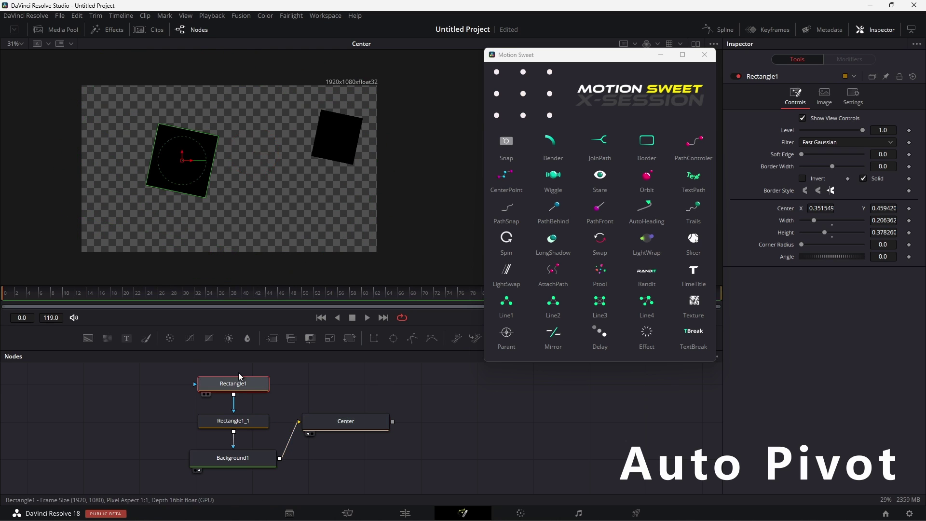
left_click_drag(192, 157, 344, 187)
left_click(336, 424)
left_click(413, 379)
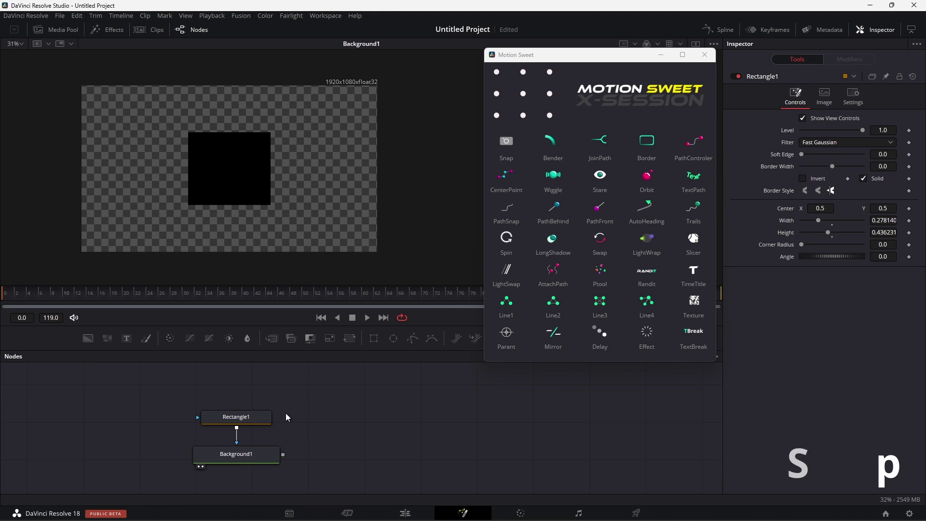
- Save a snapshot of Background1 to the DaVinci Resolve folder with Snap, and repeat Snap into the same folder with no node selected
left_click(250, 455)
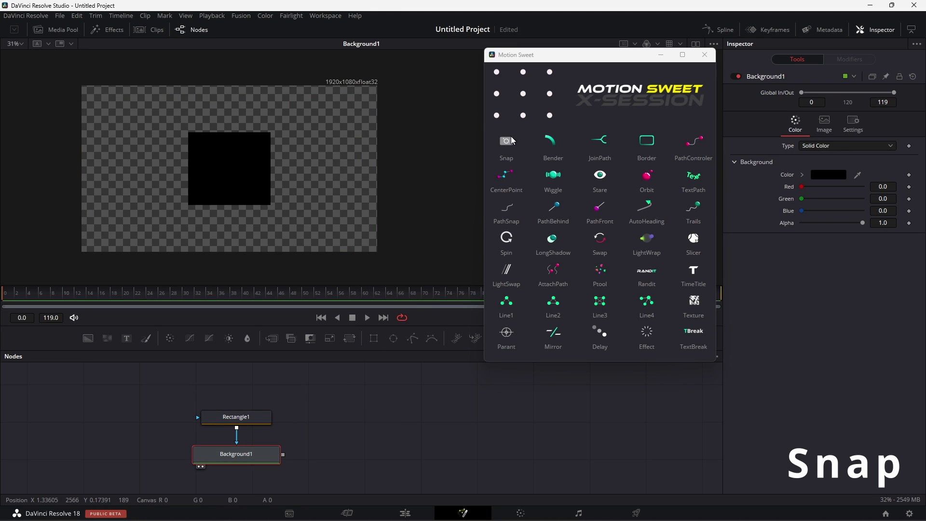
left_click(508, 137)
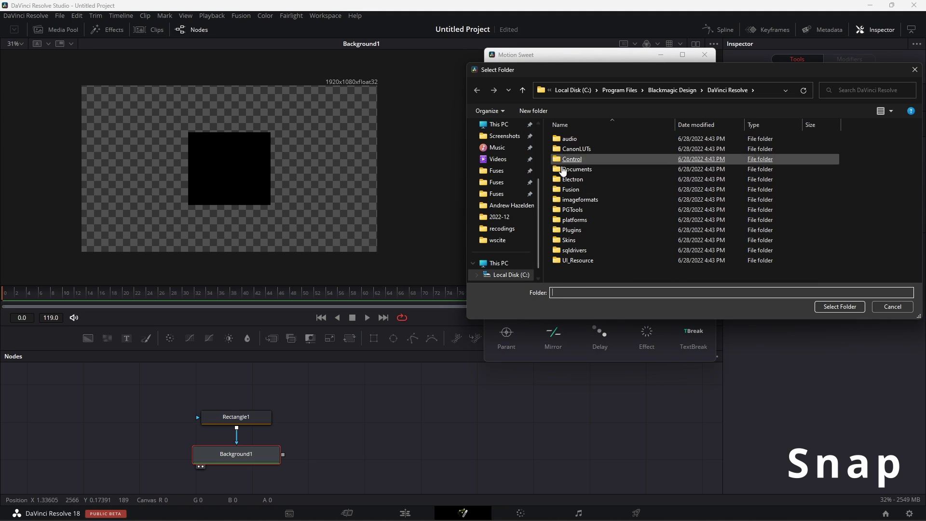
left_click(850, 307)
left_click(551, 288)
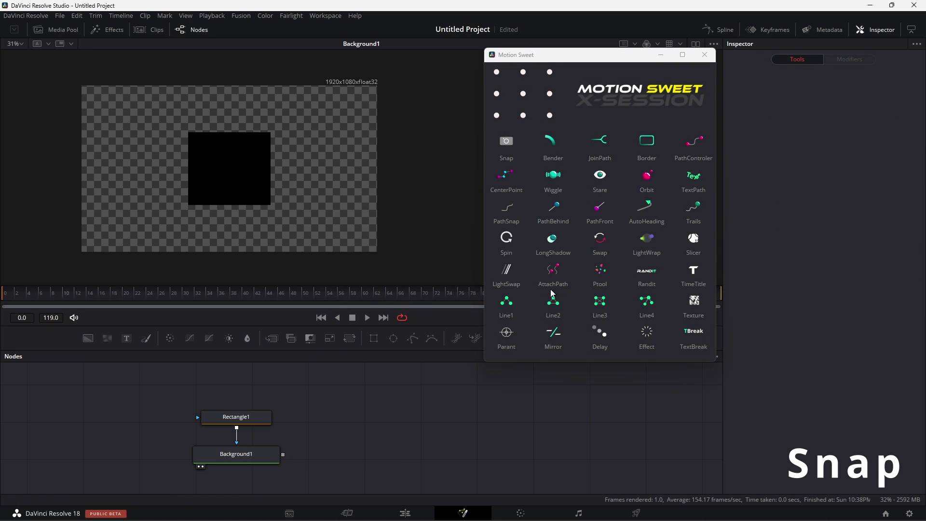
left_click(499, 147)
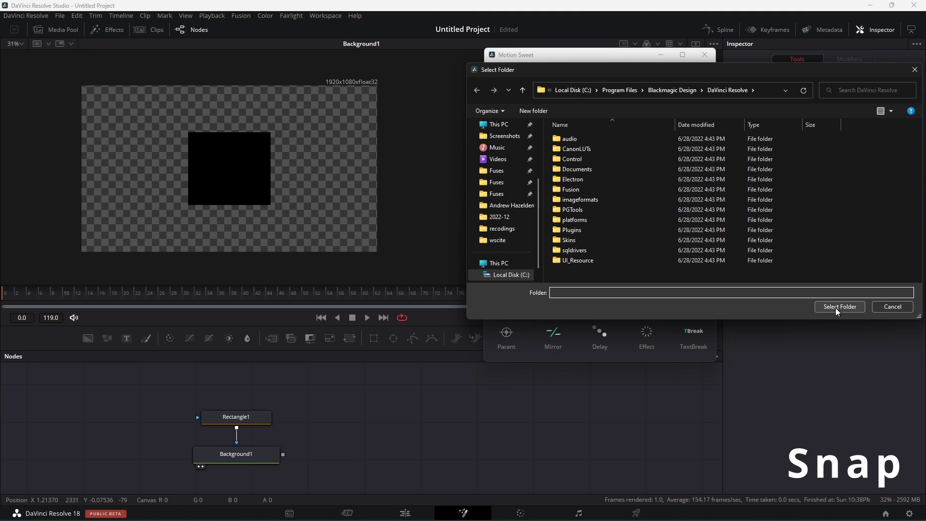
left_click(837, 308)
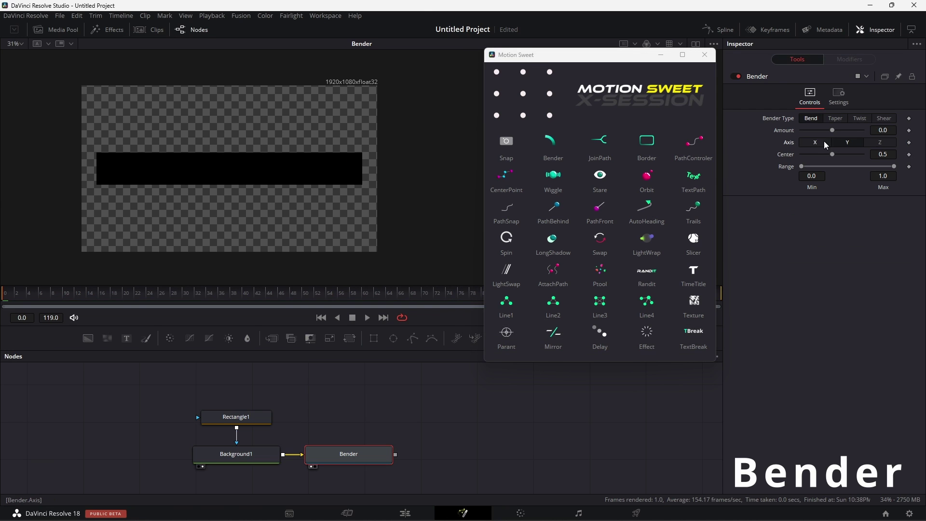
- Bend the black bar by adjusting the Bender node's amount, and reshape Rectangle1 into a narrower, taller form
mouse_move(832, 128)
left_mouse_down()
mouse_move(841, 126)
mouse_move(823, 130)
mouse_move(838, 127)
left_mouse_up()
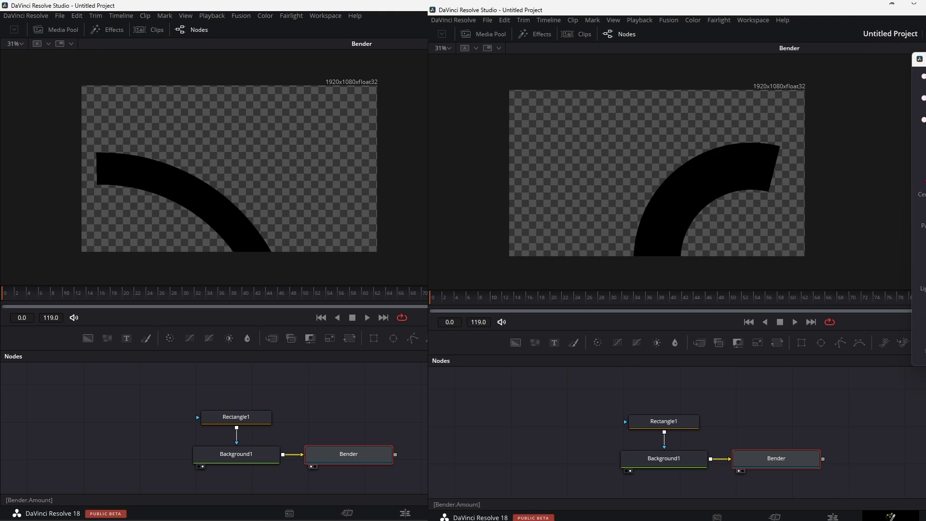
left_click(263, 416)
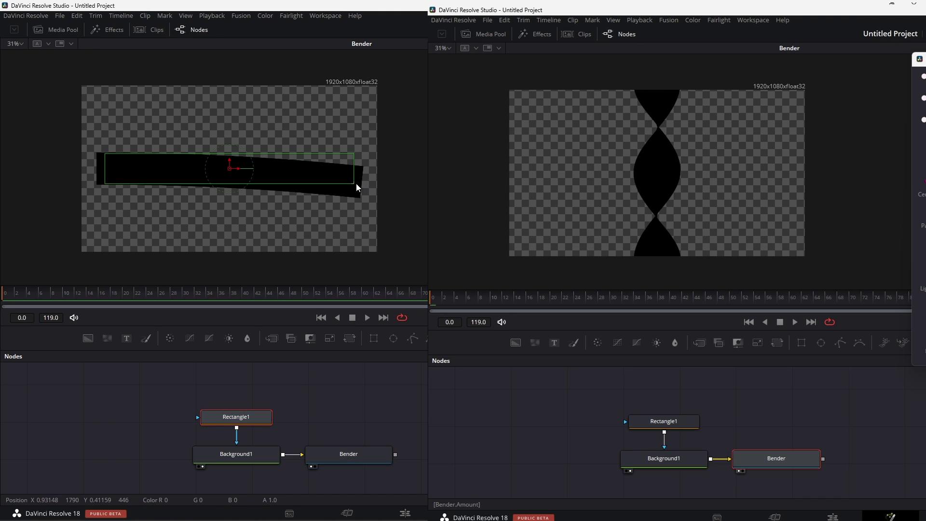
left_click_drag(357, 185, 207, 251)
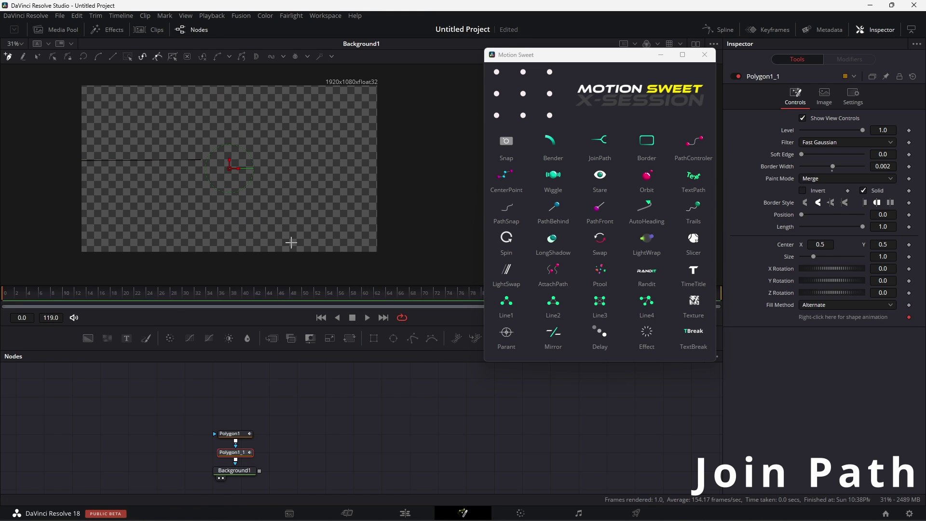
- Draw the lower branch with Polygon1_1, running diagonally down from the horizontal line's end and straight across to the right
scroll(194, 162, "up", 2)
left_click_drag(209, 163, 214, 189)
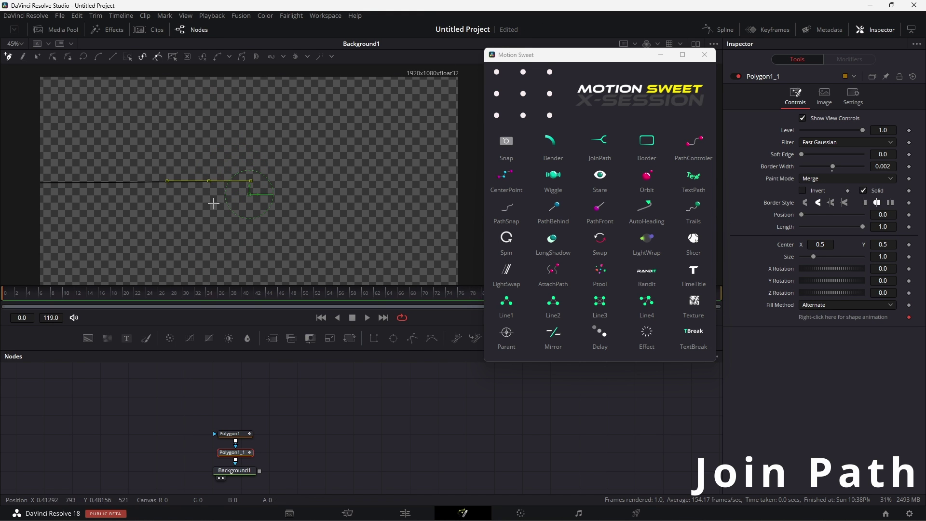
left_click(254, 226)
left_click(348, 227)
- Add another copy of the polygon mask and draw the upper branch from the same junction, diagonally up and straight right
key("ctrl+v")
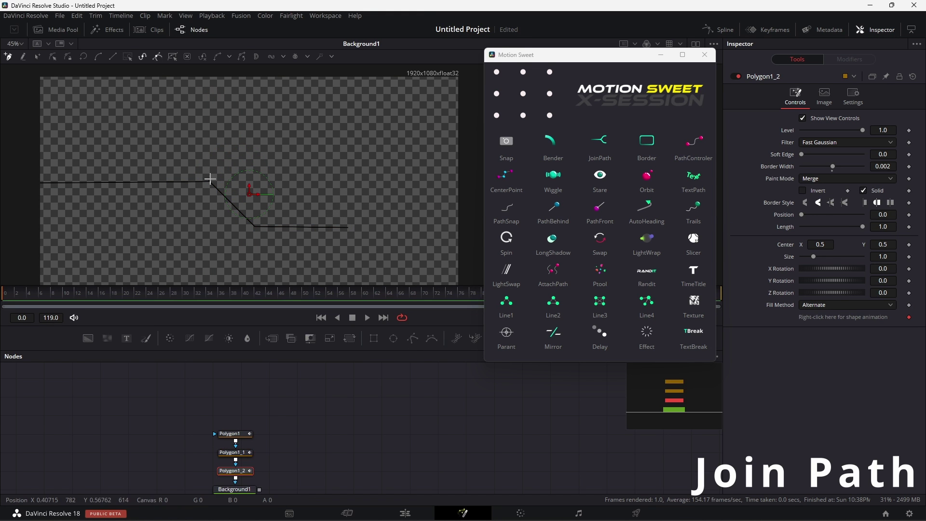
left_click(246, 127)
left_click(352, 127)
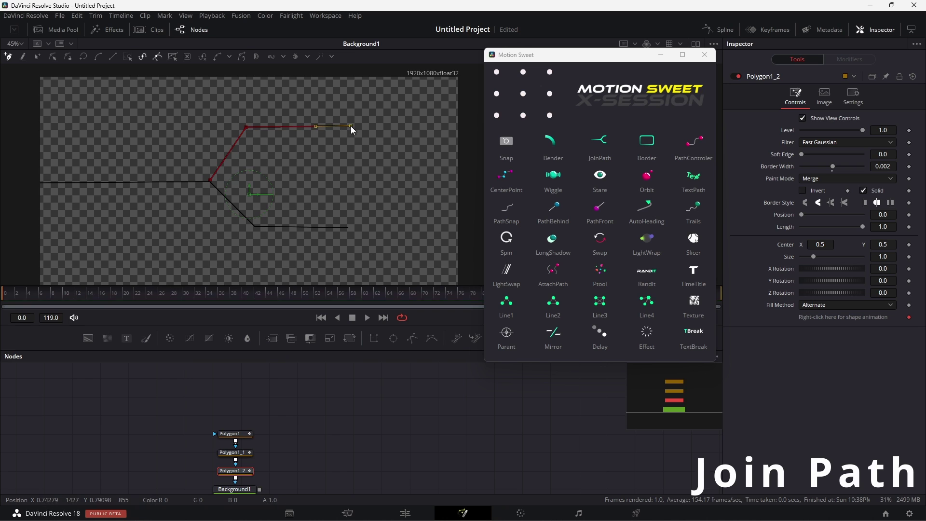
- Add two more polygon masks and draw an upward and a downward fork from the end of the lower branch
left_click(414, 339)
left_click(358, 202)
left_click(405, 202)
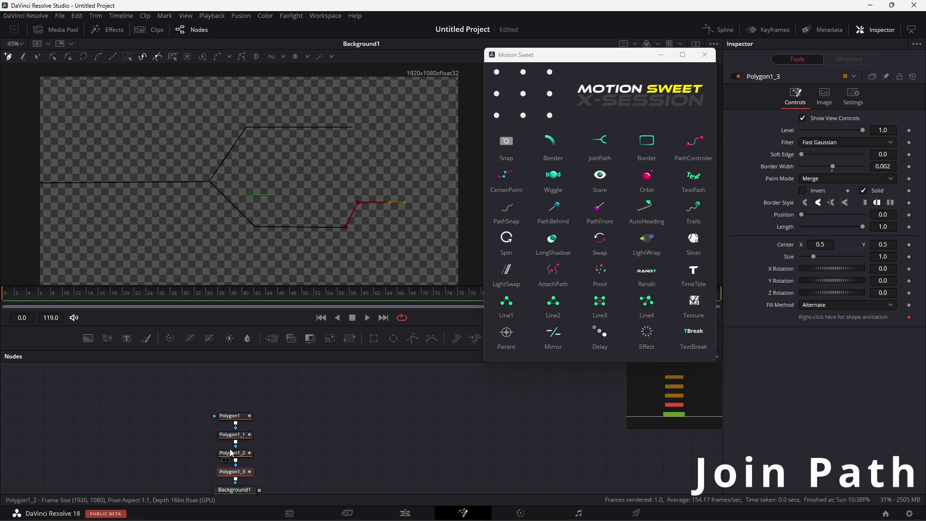
key("ctrl+v")
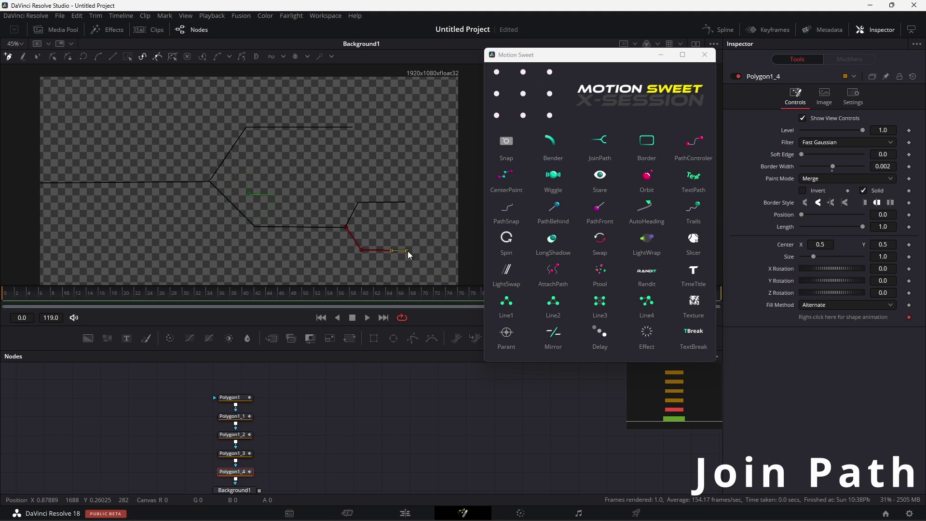
- Add two more polygon masks and draw a downward and an upward fork from the end of the upper branch
left_click(413, 338)
left_click(370, 148)
left_click(417, 148)
left_click(413, 339)
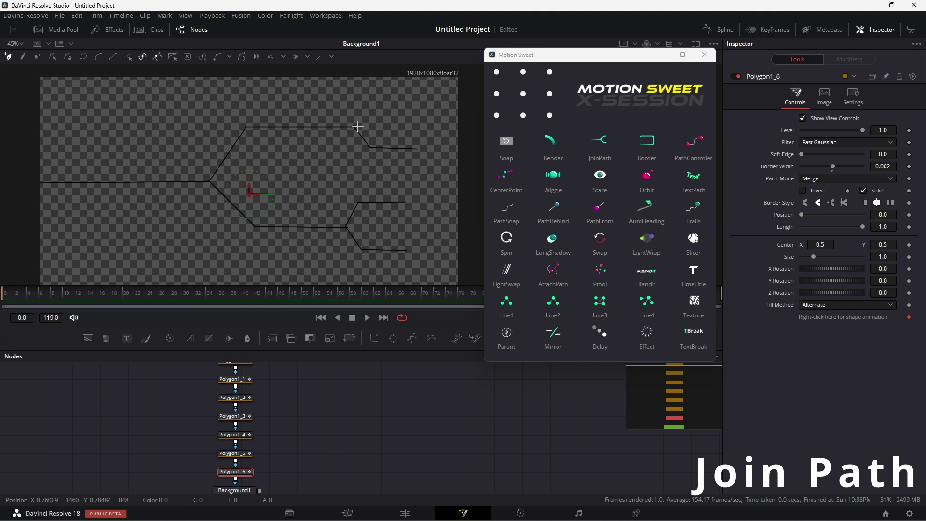
left_click(353, 125)
scroll(300, 223, "down", 2)
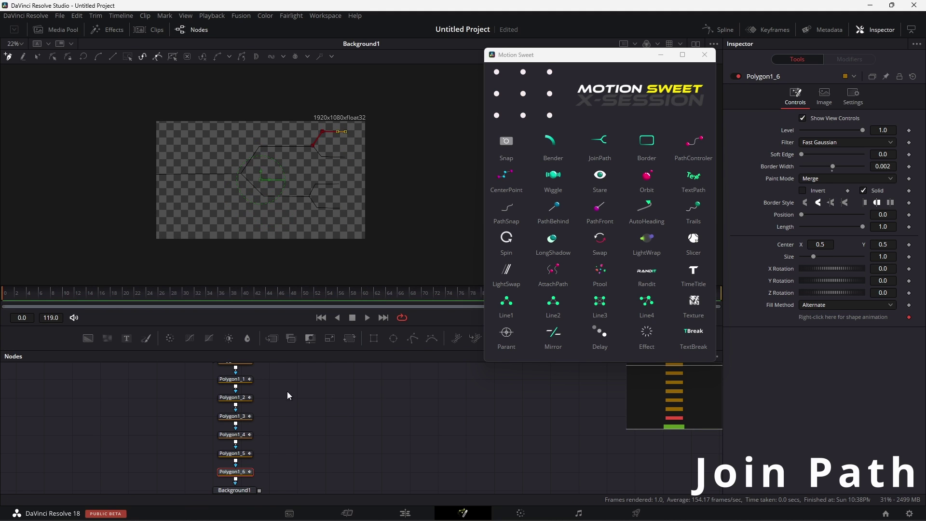
- Join all seven polygon paths with JoinPath, baking with Border and Center enabled, and set the shared control's border width to 0.013 and progress to 2.0
scroll(287, 394, "down", 1)
left_click_drag(269, 378, 242, 472)
left_click(596, 148)
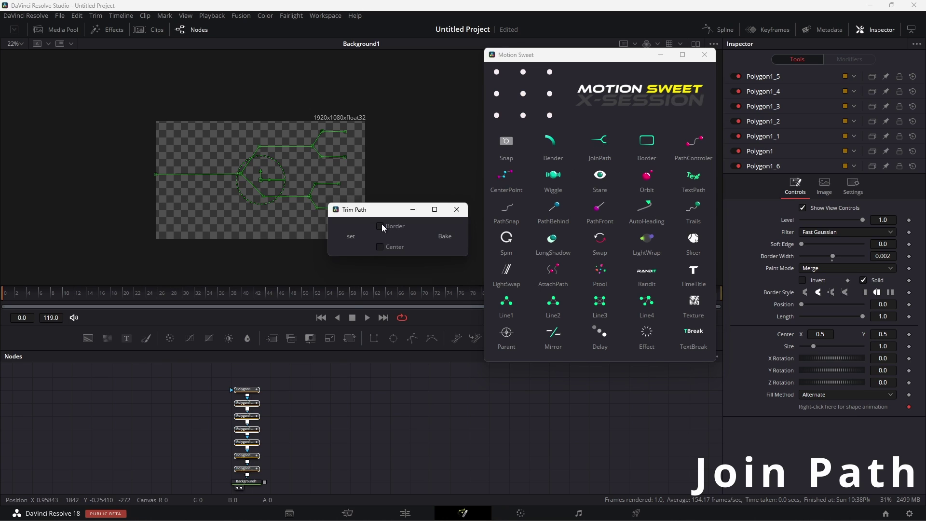
left_click(447, 240)
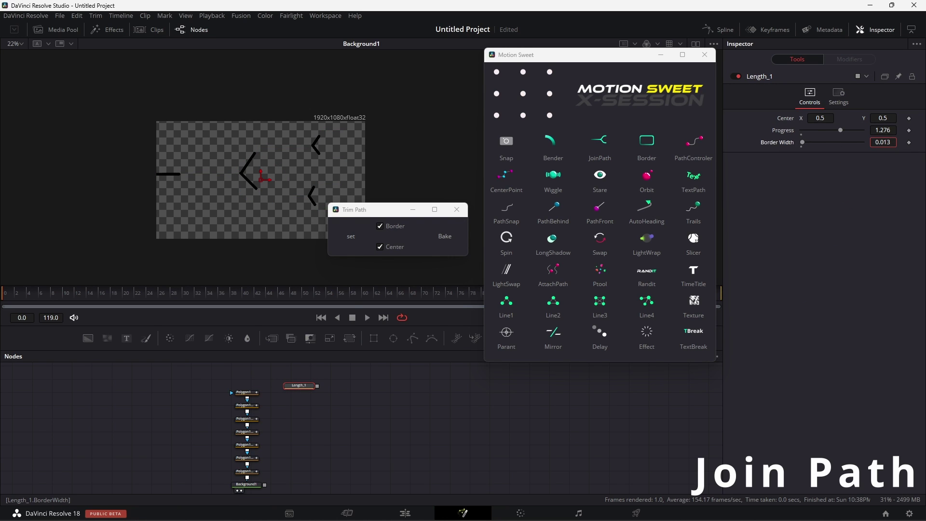
left_click_drag(840, 130, 872, 129)
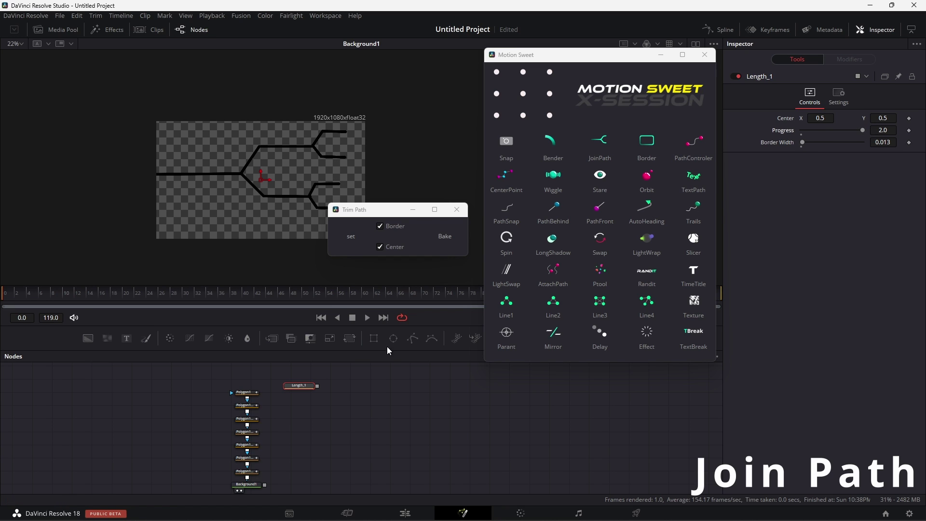
- Examine the expressions that drive Polygon1's border width, length and center
left_click_drag(277, 422, 230, 413)
left_click(173, 392)
scroll(174, 391, "up", 2)
left_click(206, 401)
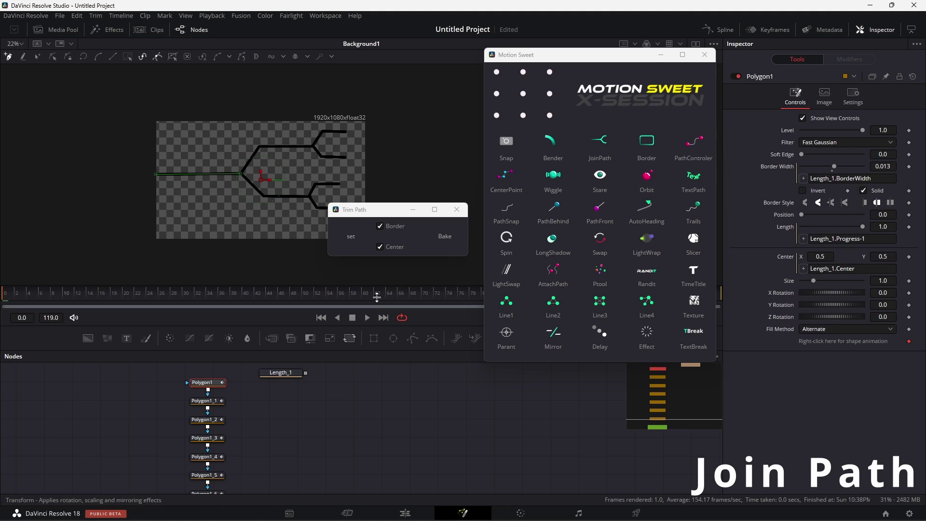
- Set the joined polygons one by one along the node chain in Trim Path and sweep the shared control to animate the branches
left_click(352, 236)
left_click(212, 420)
left_click(352, 239)
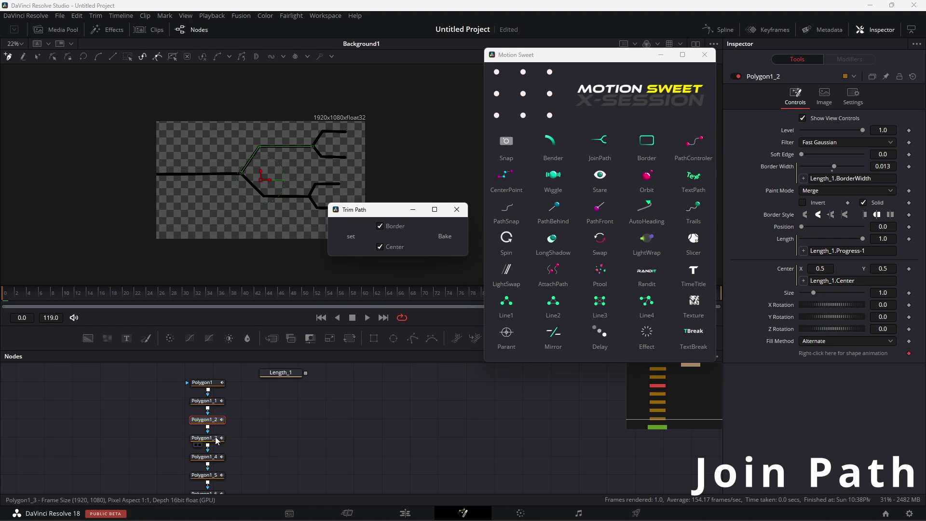
left_click(215, 438)
left_click(352, 239)
left_click(212, 456)
left_click(353, 240)
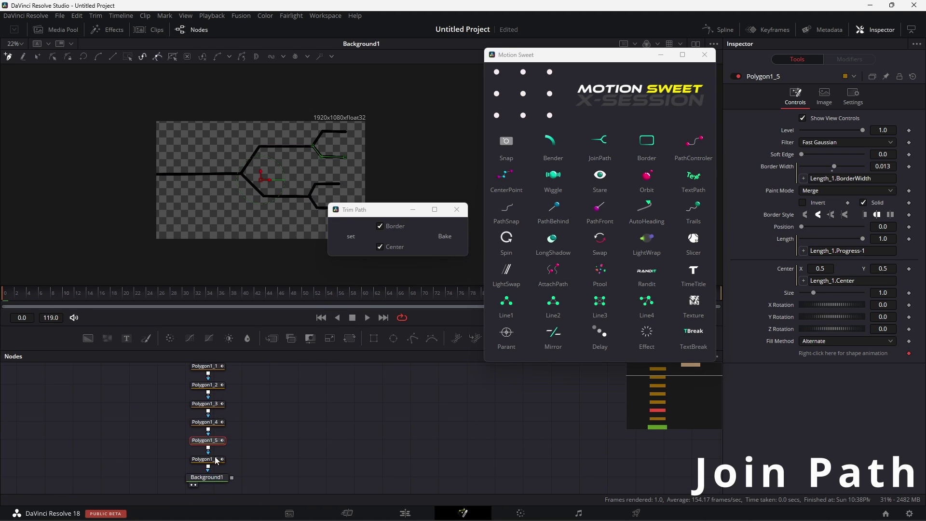
left_click_drag(219, 460, 285, 440)
mouse_move(803, 131)
left_mouse_down()
mouse_move(872, 129)
mouse_move(879, 143)
mouse_move(818, 137)
mouse_move(873, 134)
left_mouse_up()
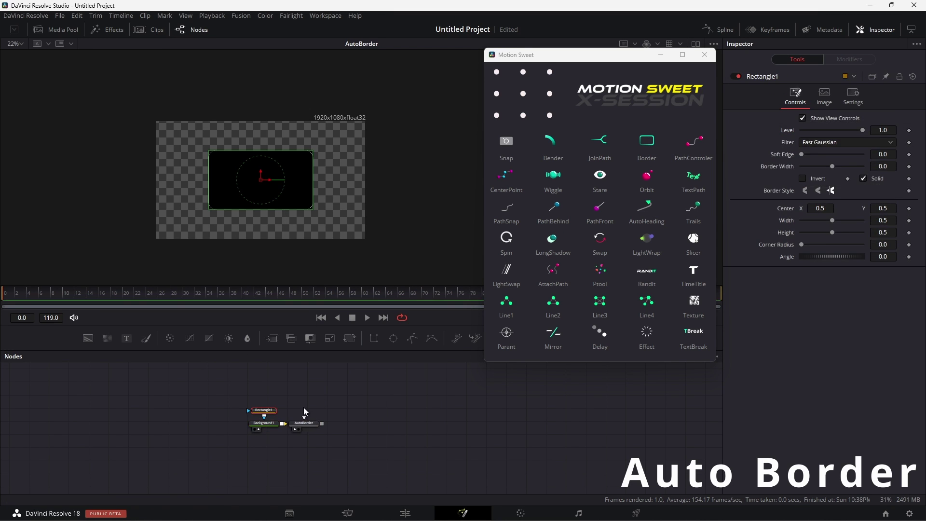
- Resize the rectangle mask feeding AutoBorder to test the frame, and replace it with an ellipse mask on the background
left_click(264, 410)
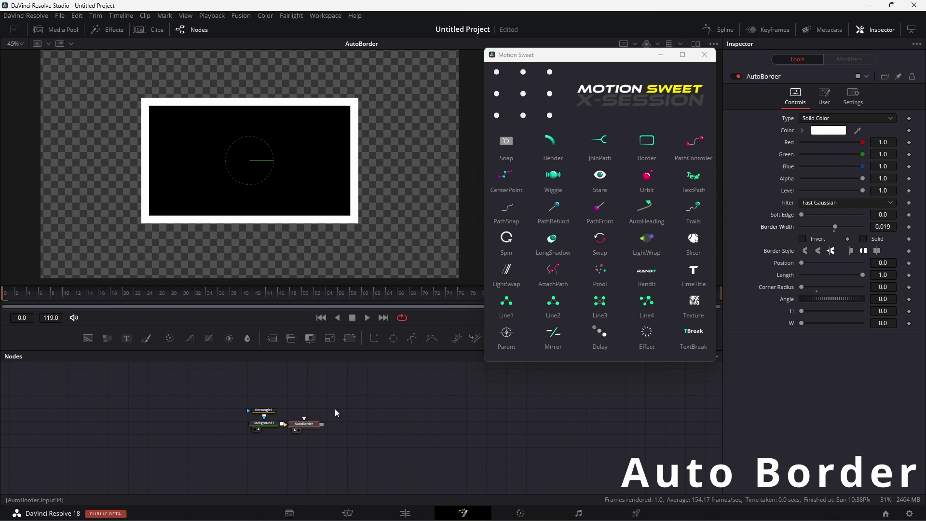
left_click_drag(354, 219, 296, 194)
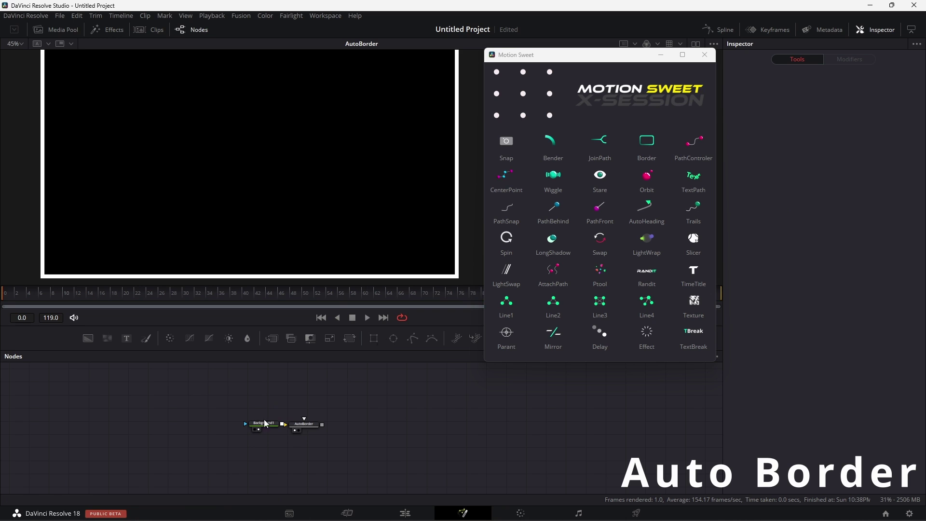
left_click(270, 406)
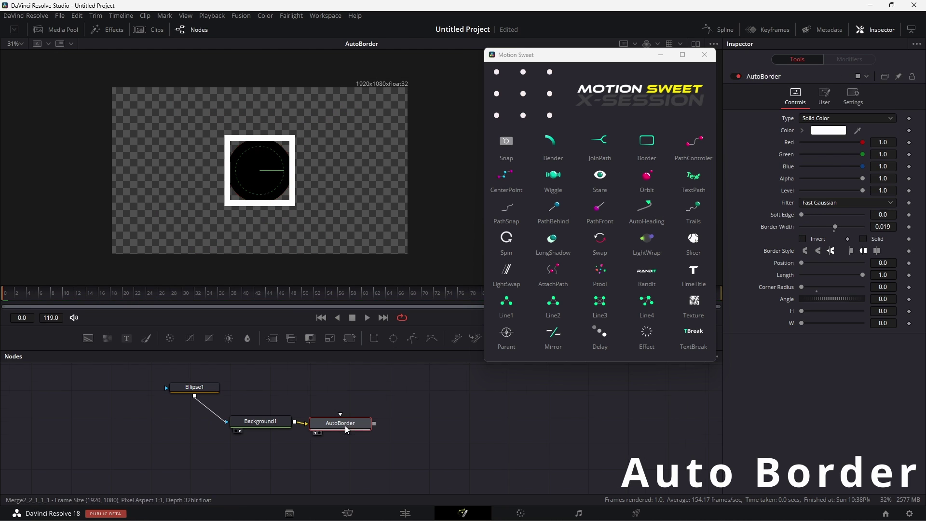
- Set AutoBorder's H to 0.197 and W to 0.102, and thin its border width slightly
left_click_drag(820, 321, 803, 321)
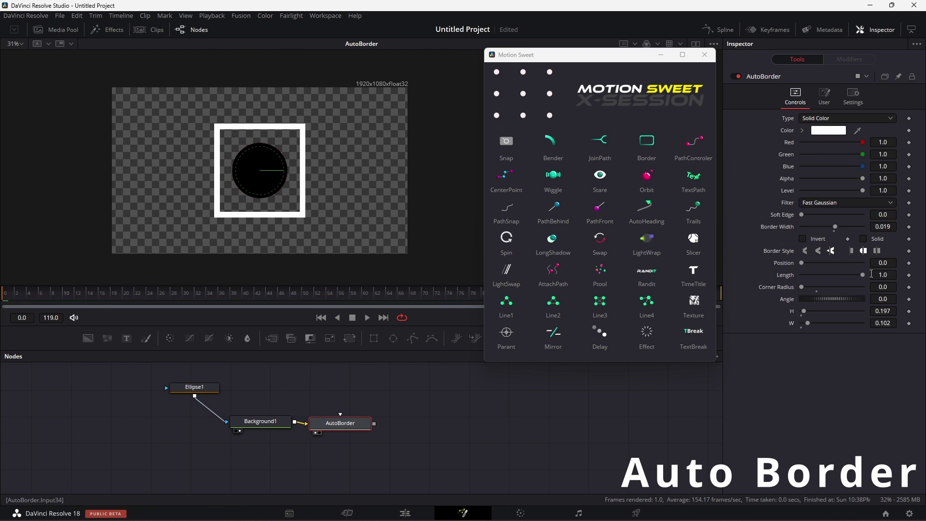
left_click_drag(835, 227, 833, 227)
- Mask AutoBorder with an inverted ellipse about 0.33 wide to keep only the frame's corners
left_click(393, 339)
left_click_drag(312, 222, 298, 205)
left_click(802, 179)
- Delete the inverted ellipse from AutoBorder and draw an irregular polygon mask for the background
left_click(411, 398)
left_click(340, 396)
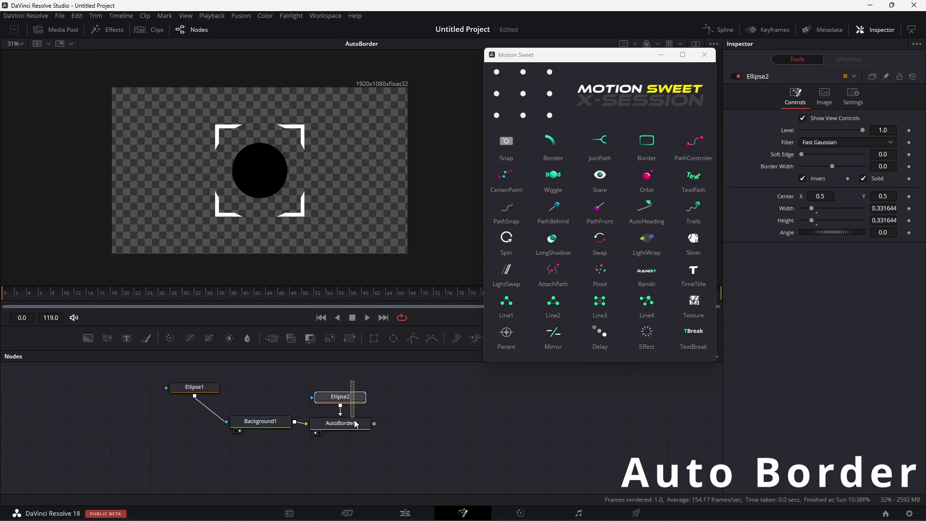
key("Delete")
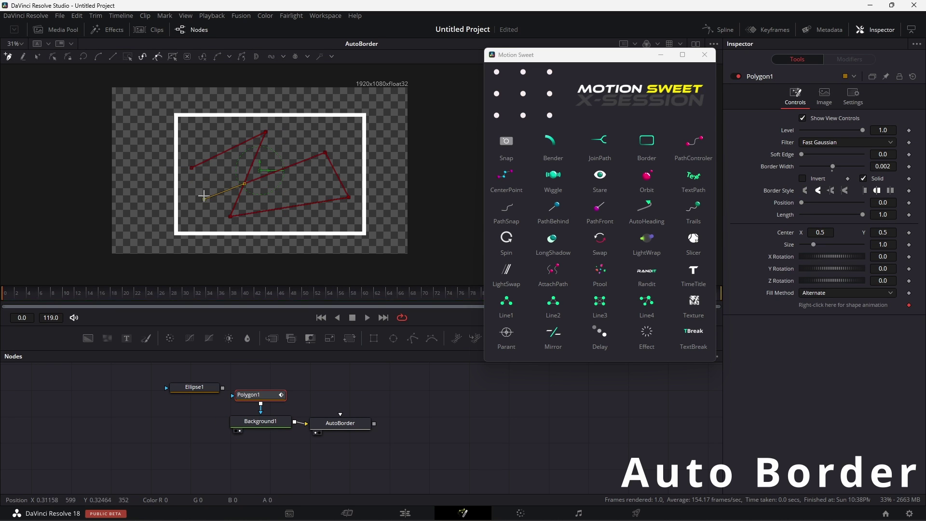
left_click(192, 168)
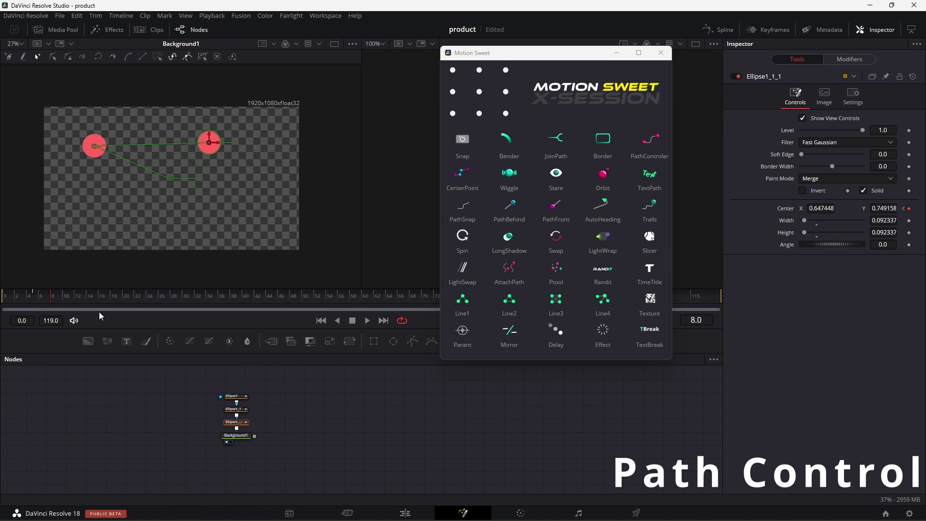
- Keyframe the third ellipse near the canvas's left edge, paste two more ellipse copies down the chain, and go to frame 24
left_click(92, 295)
left_click_drag(209, 143, 76, 184)
left_click(236, 422)
key("ctrl+c")
key("ctrl+v")
left_click(116, 296)
key("ctrl+c")
key("ctrl+v")
left_click(146, 296)
- Apply PathControler to all five ellipse masks and adjust its Displacement control to move them along their paths
left_click_drag(207, 384, 270, 453)
left_click(649, 145)
left_click_drag(271, 385, 320, 414)
mouse_move(802, 118)
left_mouse_down()
mouse_move(841, 120)
mouse_move(798, 121)
left_mouse_up()
left_click_drag(207, 384, 268, 452)
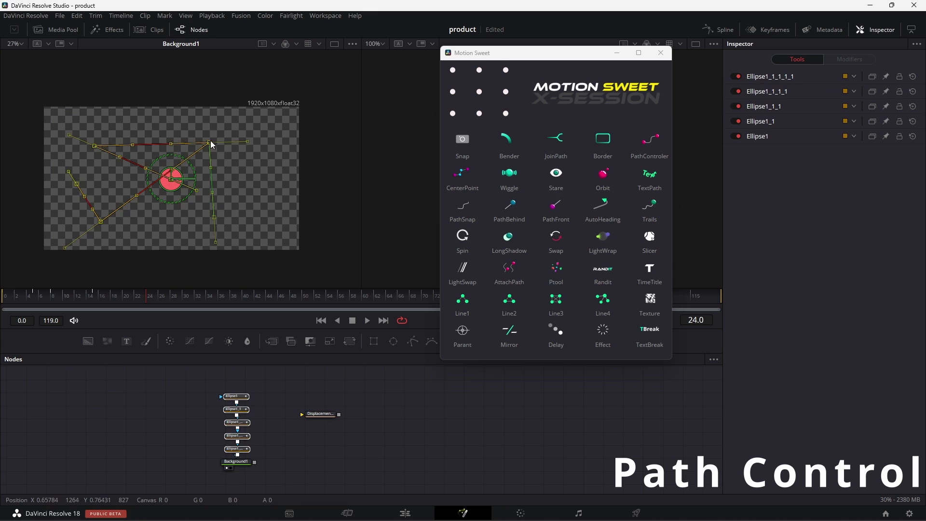
left_click_drag(802, 119, 887, 106)
- Add a text, merge it over the ellipses, and animate its center from frame 0 to about X 0.79, Y 0.87 at frame 28
left_click(126, 342)
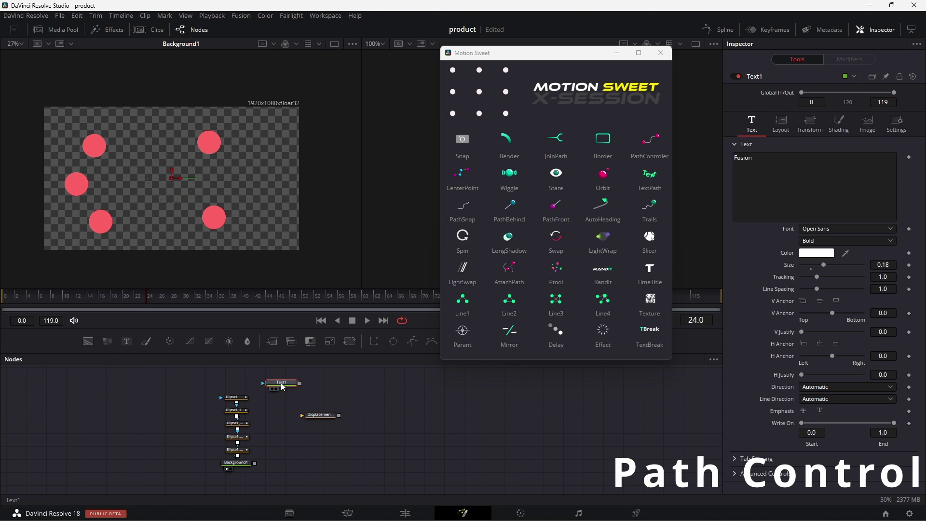
left_click(781, 124)
left_click_drag(295, 383, 254, 462)
left_click(3, 296)
left_click(650, 145)
left_click(175, 297)
left_click_drag(171, 178, 248, 124)
left_click(2, 301)
left_click_drag(2, 300, 170, 298)
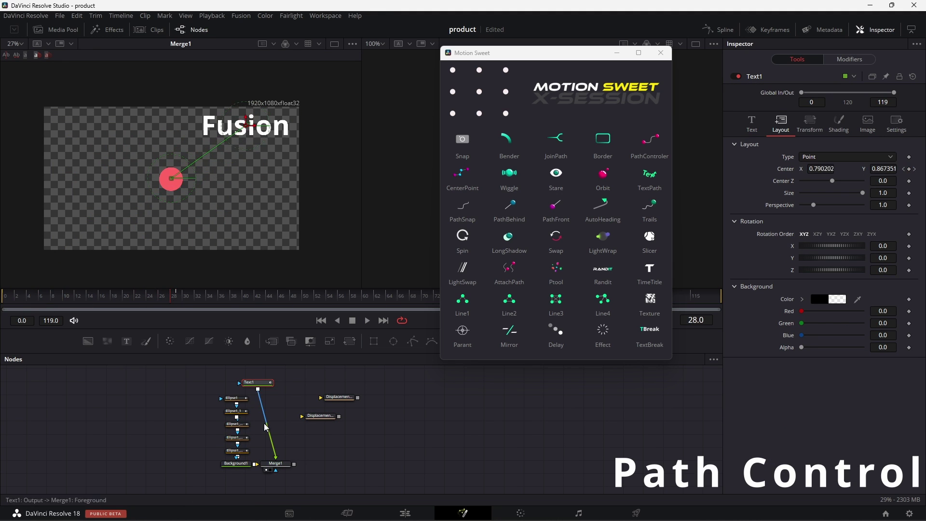
- Apply PathControler to the text and ellipses together and adjust the resulting Displacement control
left_click_drag(190, 380, 265, 454)
left_click(650, 144)
left_click(304, 380)
left_click_drag(802, 118, 830, 118)
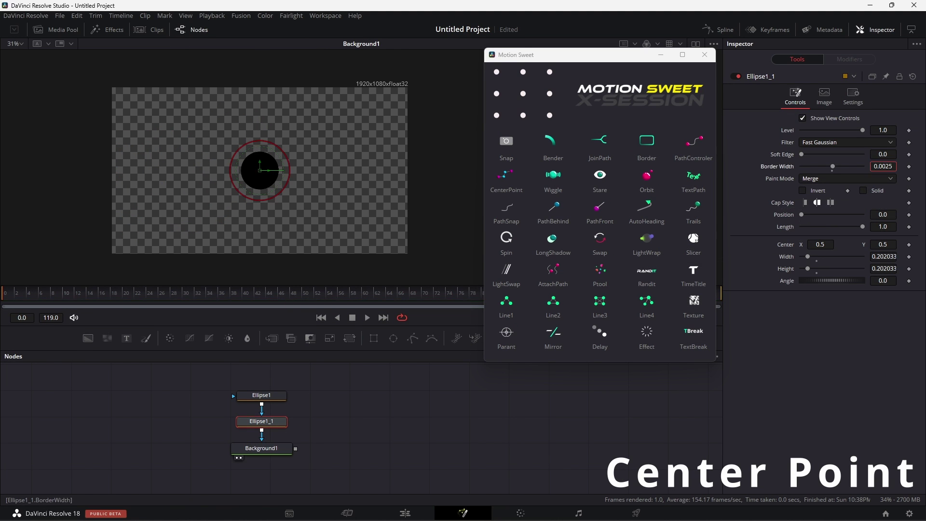
- Make the background white, set the outer ring's border width to 0.0198, and shrink the inner ellipse
left_click(277, 449)
left_click_drag(810, 237, 775, 179)
left_click(269, 396)
left_click(270, 422)
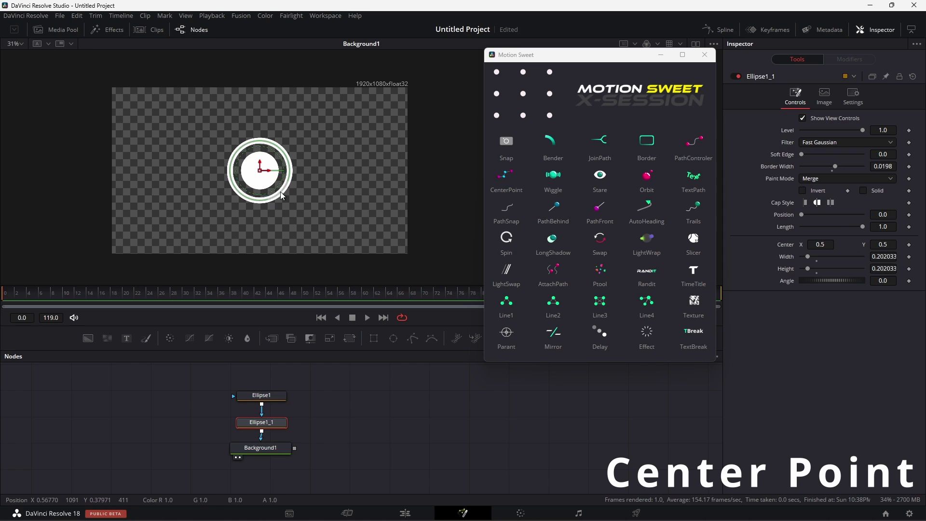
left_click(268, 396)
left_click_drag(280, 193, 267, 182)
- Add a Transform after the background, scale the ring to about 0.384, and show the Transform in the viewer
left_click(270, 448)
left_click(350, 338)
left_click_drag(407, 253, 372, 232)
key("1")
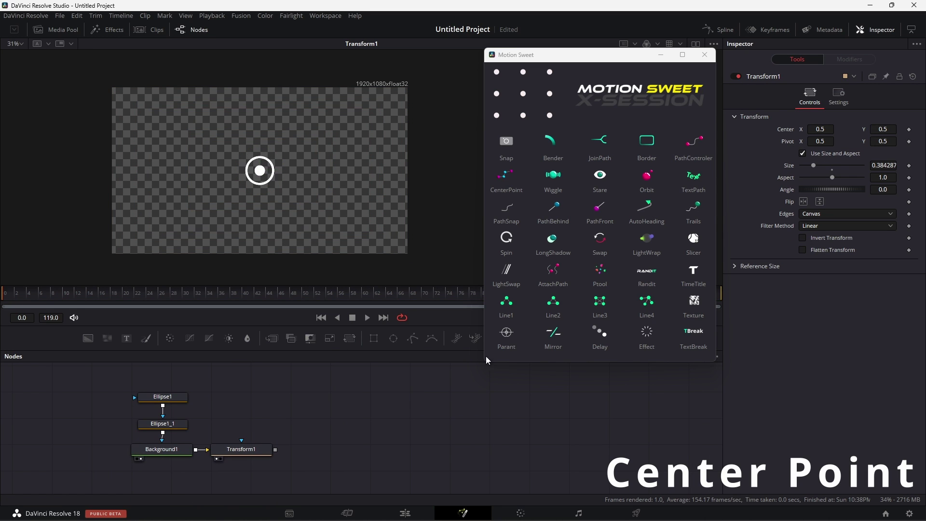
- Draw a rising zigzag polygon across the canvas and use CenterPoint to place a ring copy at each of its points
left_click_drag(412, 342, 327, 397)
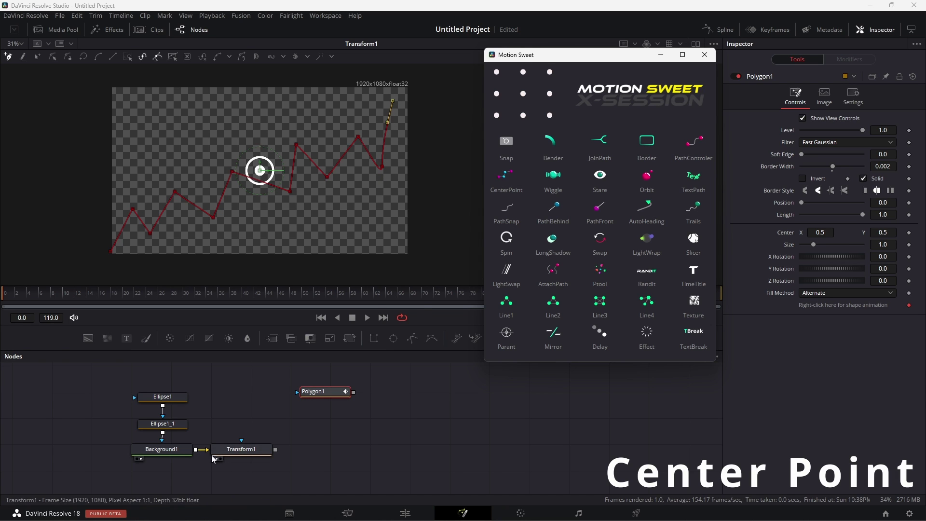
left_click_drag(115, 393, 248, 457)
left_click(246, 455)
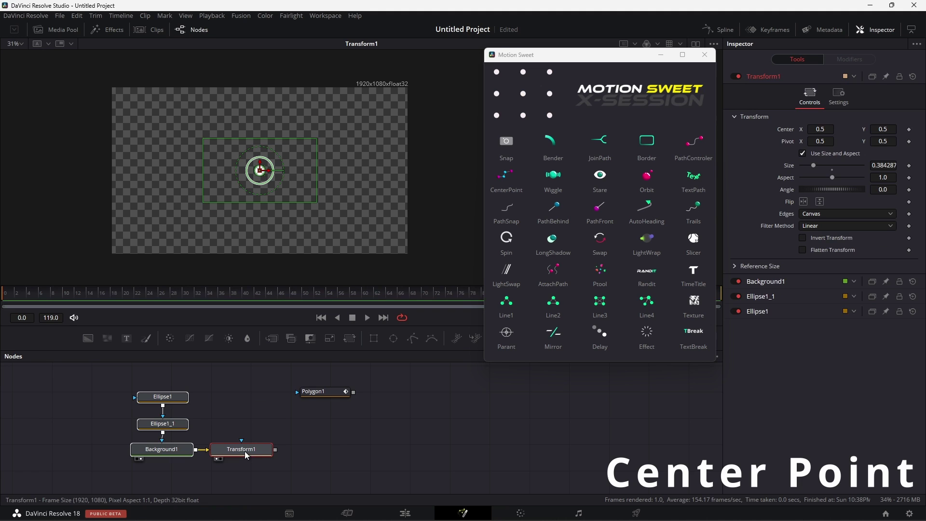
left_click(511, 178)
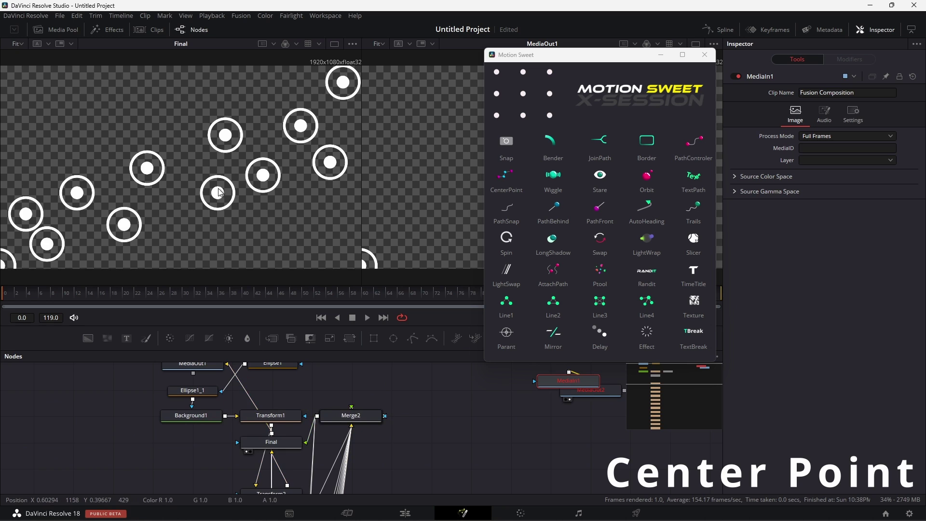
left_click(335, 45)
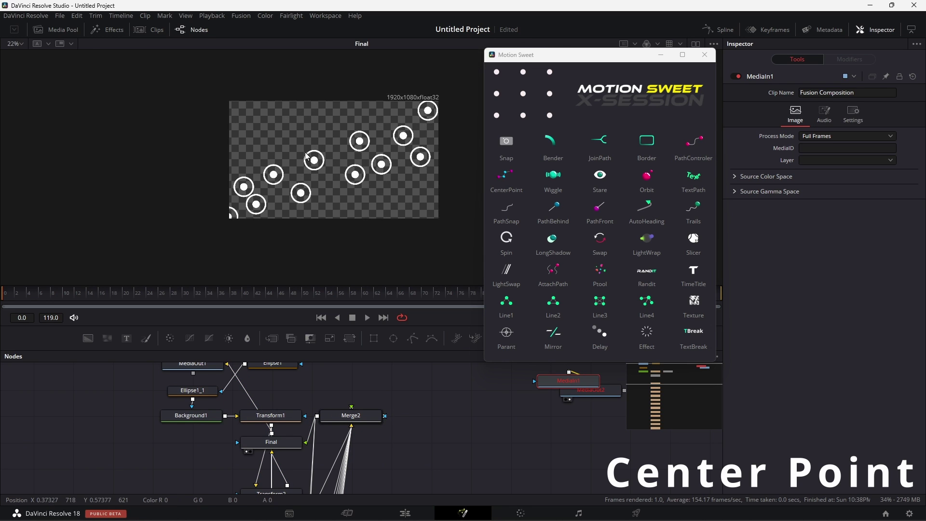
left_click_drag(306, 156, 244, 203)
scroll(211, 402, "down", 6)
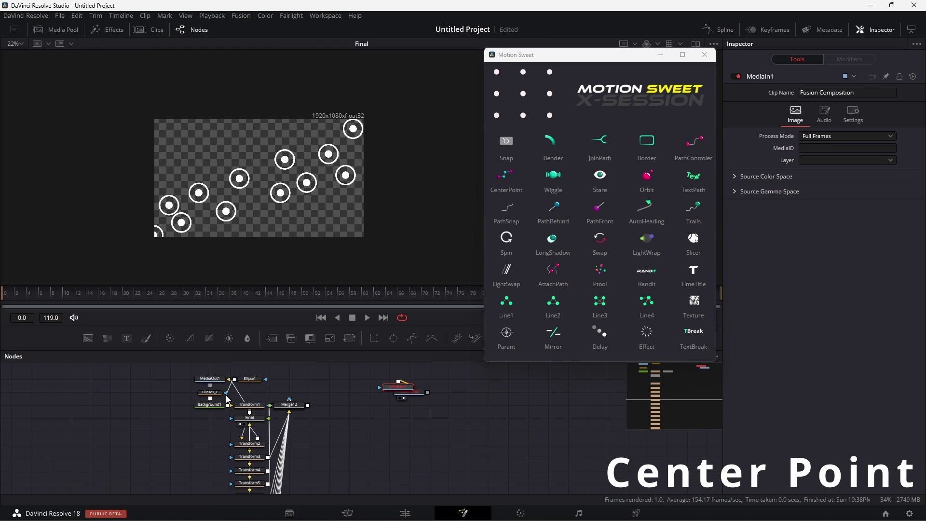
left_click_drag(178, 368, 264, 460)
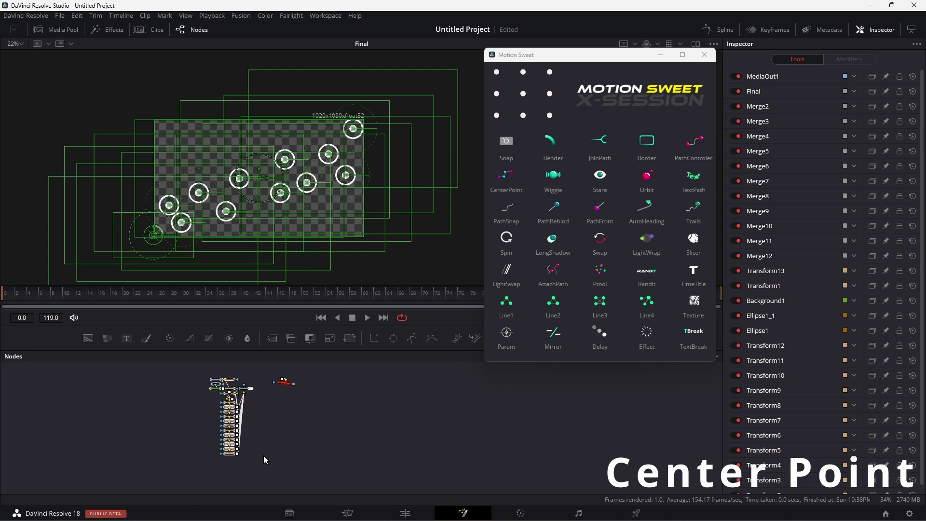
left_click(403, 514)
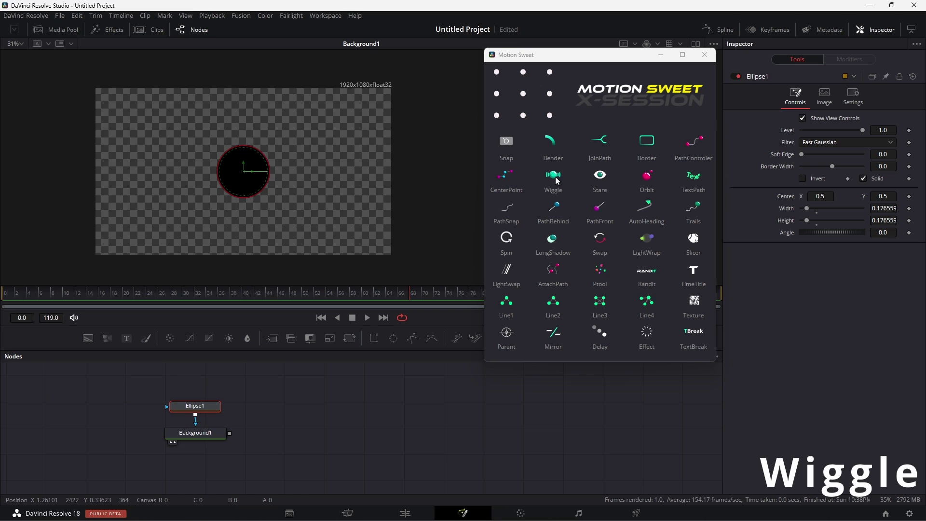
- Apply Wiggle to the ellipse mask and play the animation
left_click(555, 178)
left_click(368, 318)
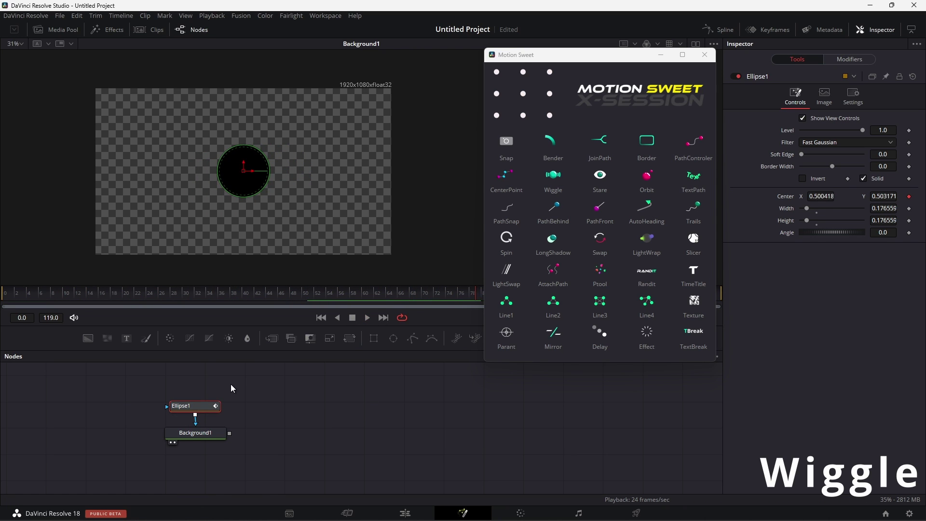
- Paste five copies of the ellipse, apply Wiggle to all six masks, and play the animation
scroll(231, 383, "down", 3)
key("ctrl+v")
key("ctrl+v")
key("ctrl+v")
key("ctrl+v")
key("ctrl+v")
left_click_drag(236, 381, 214, 454)
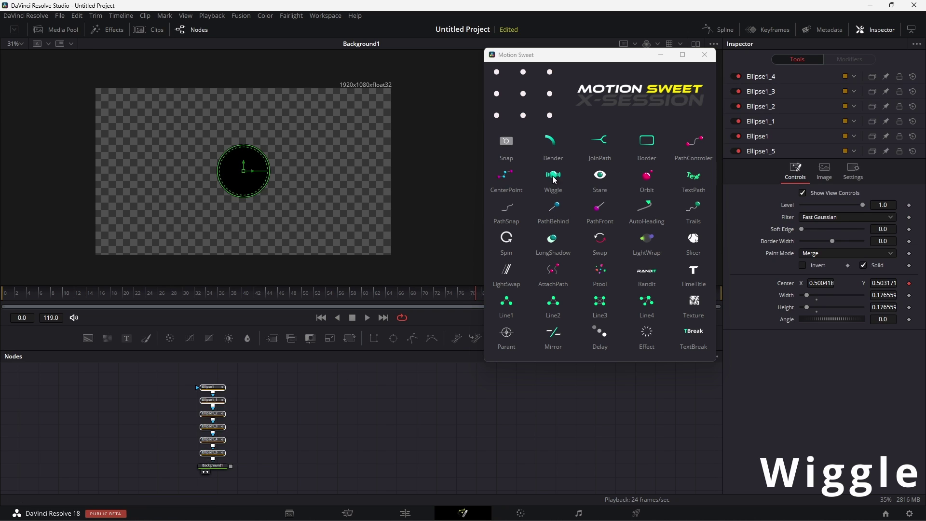
left_click(367, 318)
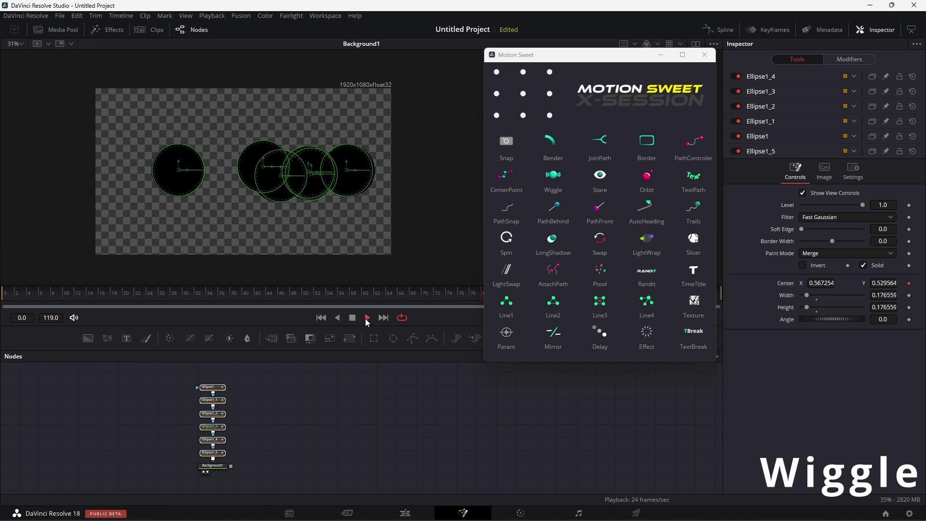
- Add a text, paste four merged copies of it, and apply Wiggle to all five texts
left_click(316, 417)
left_click_drag(126, 339, 348, 453)
key("ctrl+c")
key("ctrl+v")
key("ctrl+v")
key("ctrl+v")
key("ctrl+v")
left_click(364, 449)
left_click(553, 176)
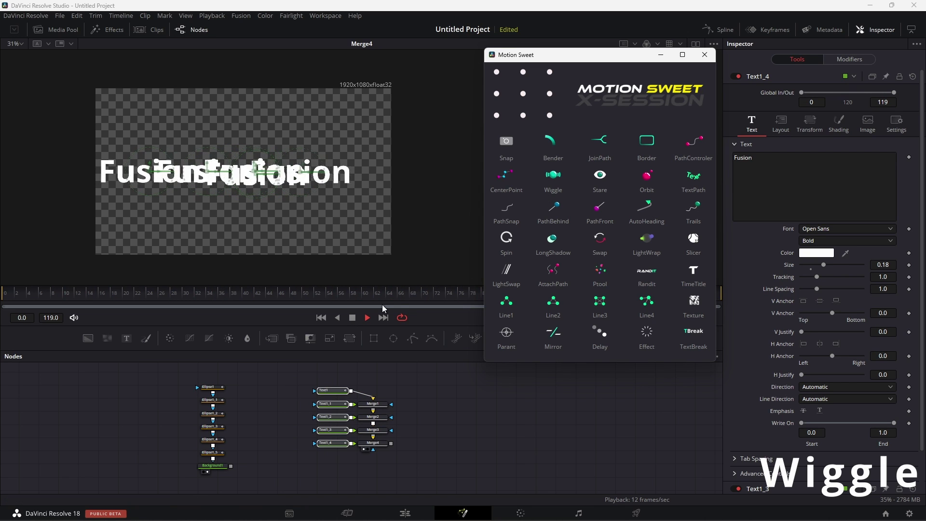
- Stop the playback, set the X Scale of the first text's Wiggle modifier to about 0.66, and play the animation again
left_click(352, 317)
scroll(348, 388, "up", 5)
left_click(292, 400)
left_click(850, 59)
left_click(791, 78)
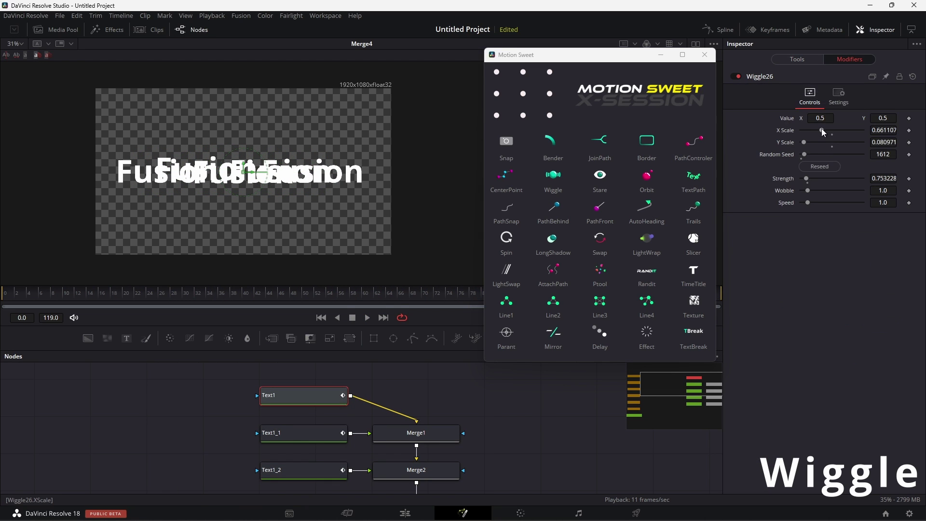
left_click(369, 319)
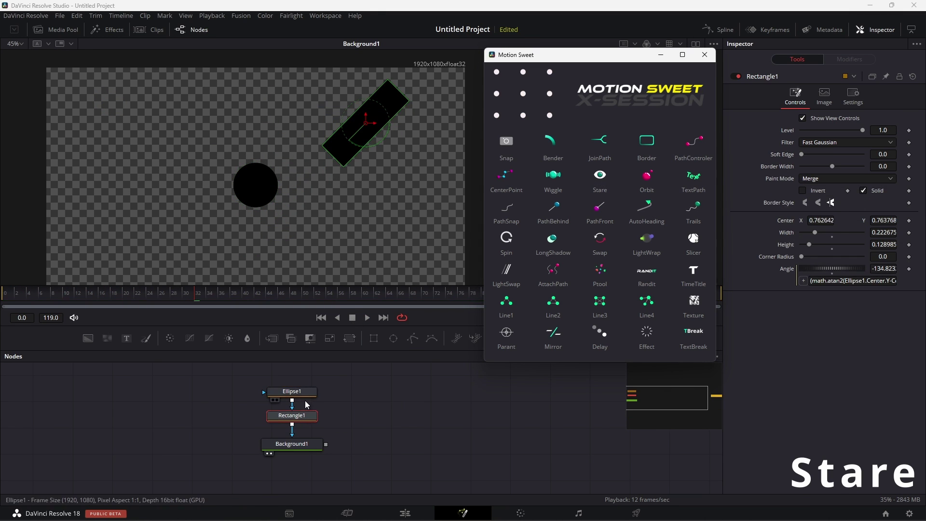
- Move the ellipse across the canvas to about X 0.34, Y 0.50 and paste three copies of the rectangle staring at it
left_click(161, 195)
left_click_drag(161, 195, 190, 184)
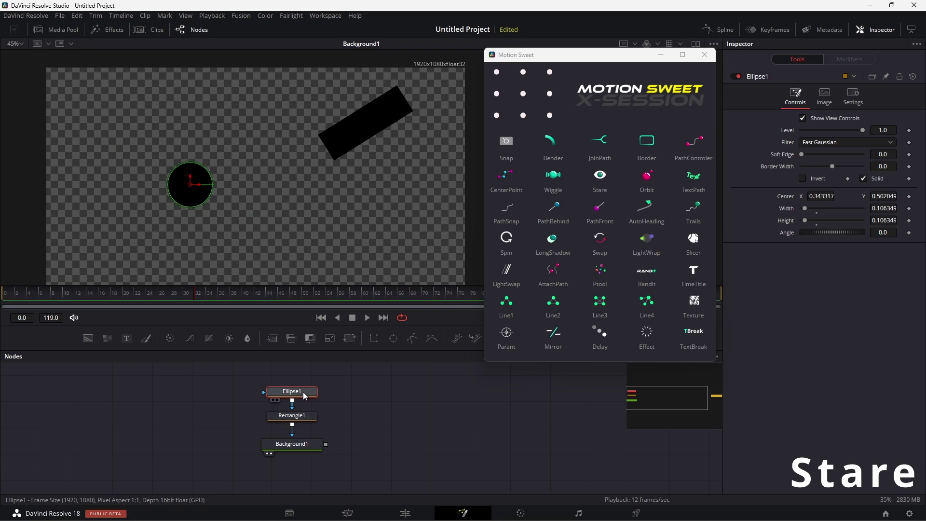
left_click(303, 416)
key("ctrl+c")
key("ctrl+v")
key("ctrl+v")
key("ctrl+v")
- Spread the rectangle copies over the upper canvas and move the ellipse to test how they turn toward it
left_click_drag(374, 123, 141, 124)
left_click_drag(236, 381, 335, 482)
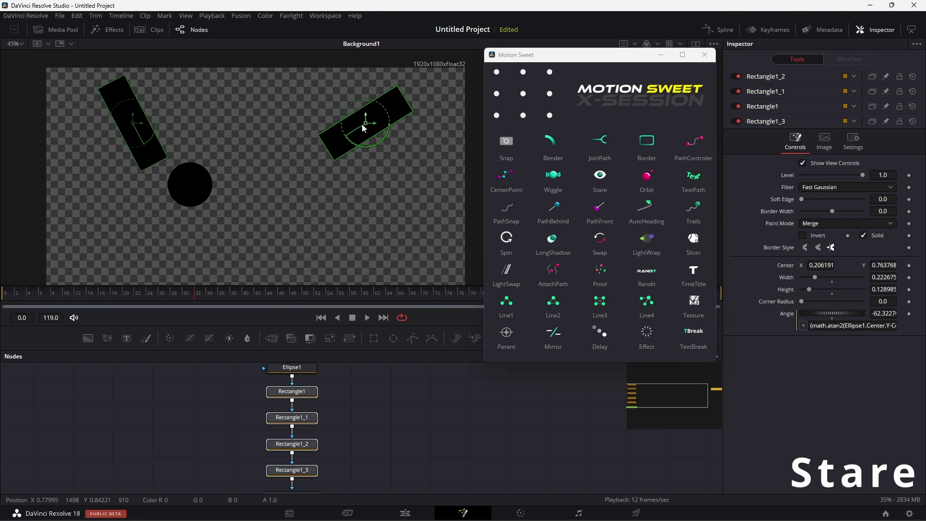
left_click_drag(366, 123, 236, 100)
left_click_drag(365, 124, 314, 134)
left_click_drag(189, 185, 169, 233)
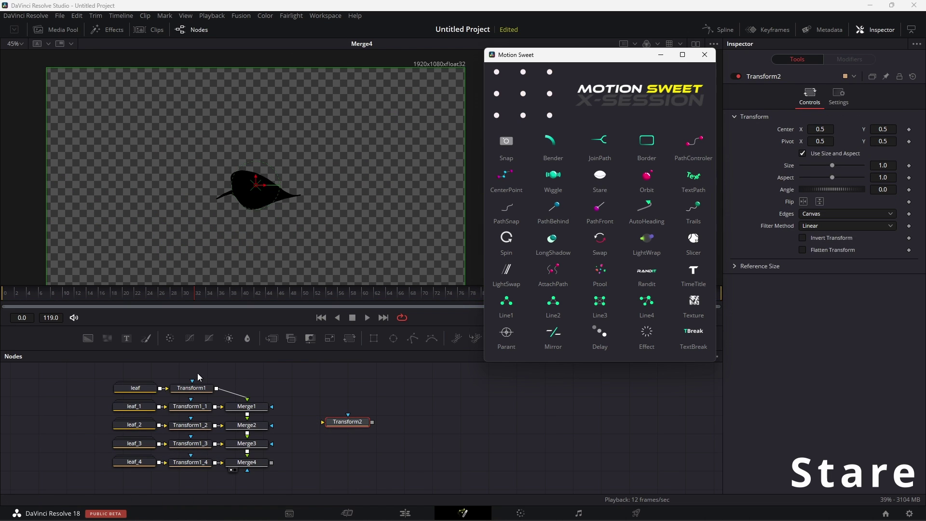
- Apply Stare to the five leaf transforms with Transform2 as the target, and move the target toward the canvas's lower right
left_click_drag(199, 377, 167, 472)
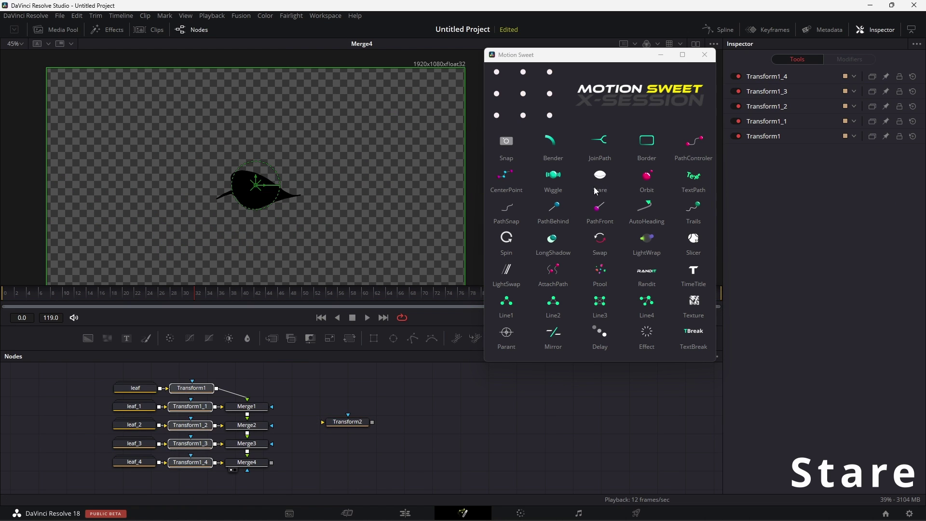
left_click(355, 421)
left_click_drag(256, 185, 311, 239)
- Spread three leaves to different parts of the canvas and move the Transform2 target to test how the leaves turn
left_click_drag(210, 372, 169, 470)
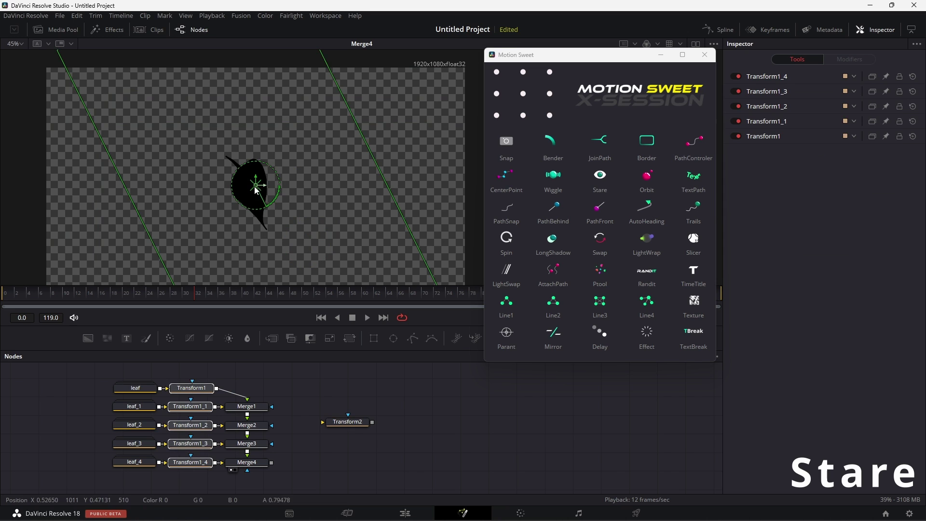
left_click_drag(255, 186, 95, 219)
left_click_drag(256, 185, 431, 219)
left_click_drag(256, 185, 191, 107)
left_click(347, 421)
left_click_drag(307, 242, 258, 160)
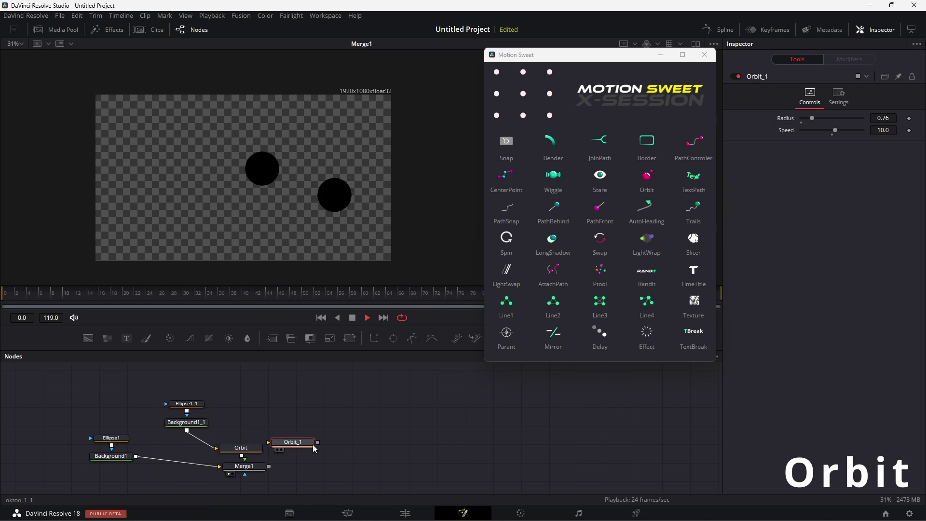
- Merge Orbit_1 into the composition with Background1_1 as its input, set its radius to about 1.067, and show Merge2 in the viewer
mouse_move(318, 442)
left_mouse_down()
mouse_move(269, 466)
mouse_move(304, 441)
left_mouse_up()
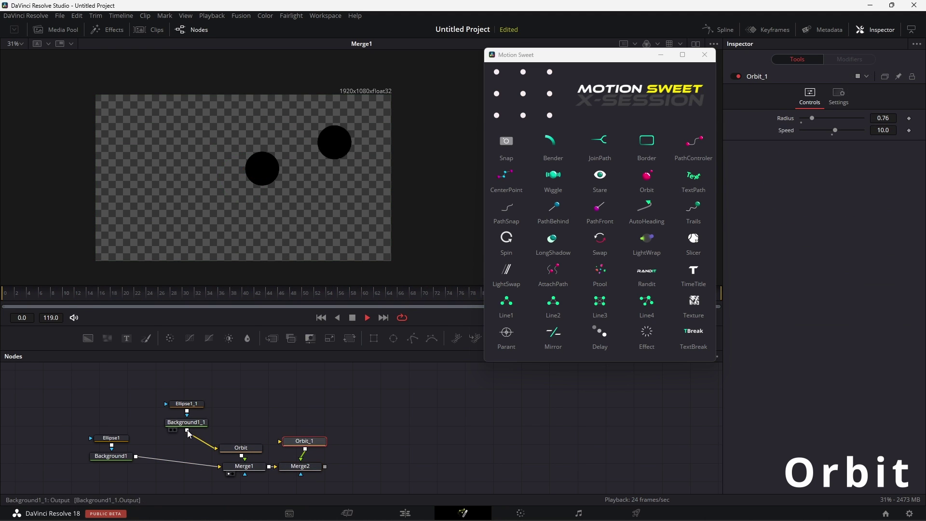
left_click_drag(187, 430, 293, 442)
left_click_drag(813, 118, 824, 118)
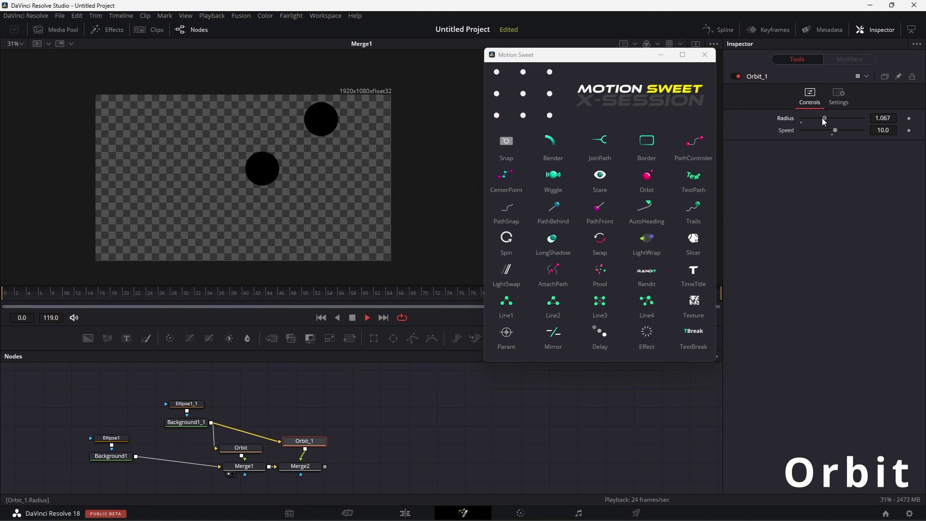
left_click_drag(304, 466, 325, 250)
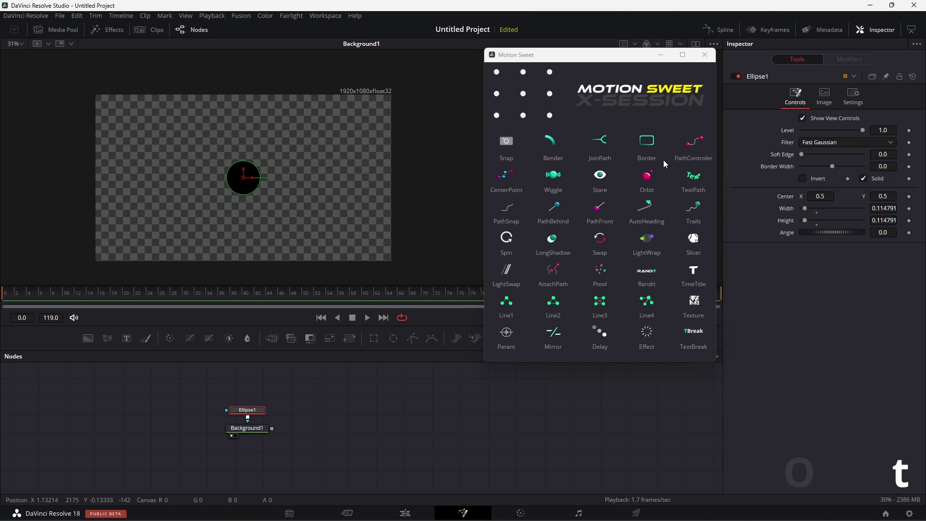
- Add an Orbit tool, feed it a pasted copy of the ellipse and background, and merge it over Background1
left_click(647, 178)
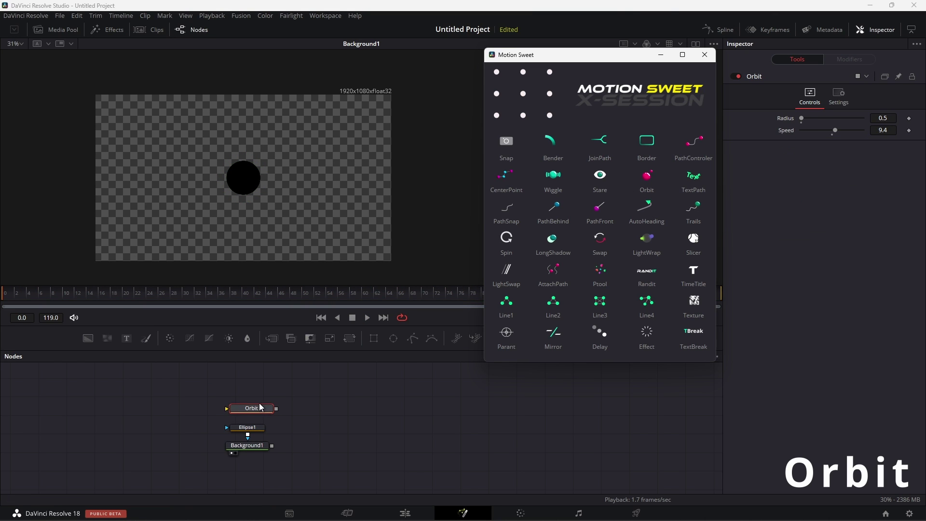
left_click_drag(261, 406, 264, 409)
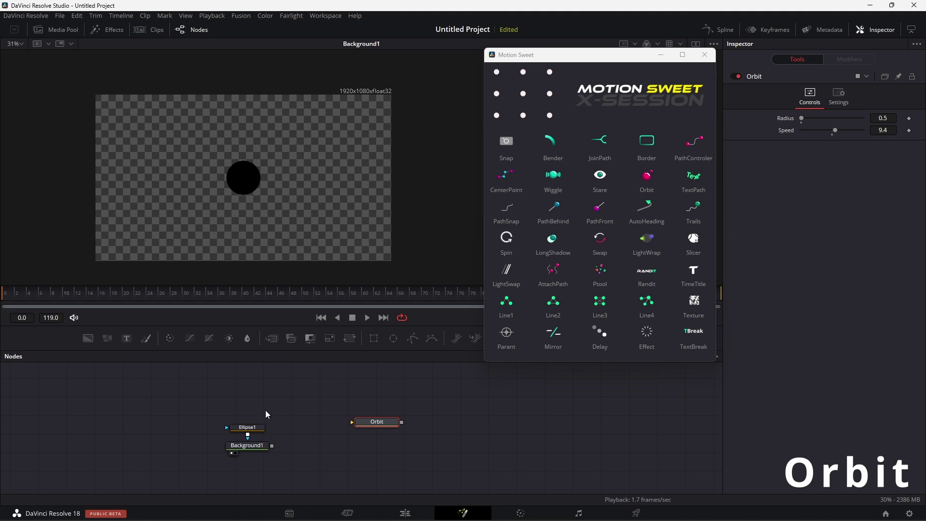
left_click_drag(244, 454, 263, 408)
key("ctrl+v")
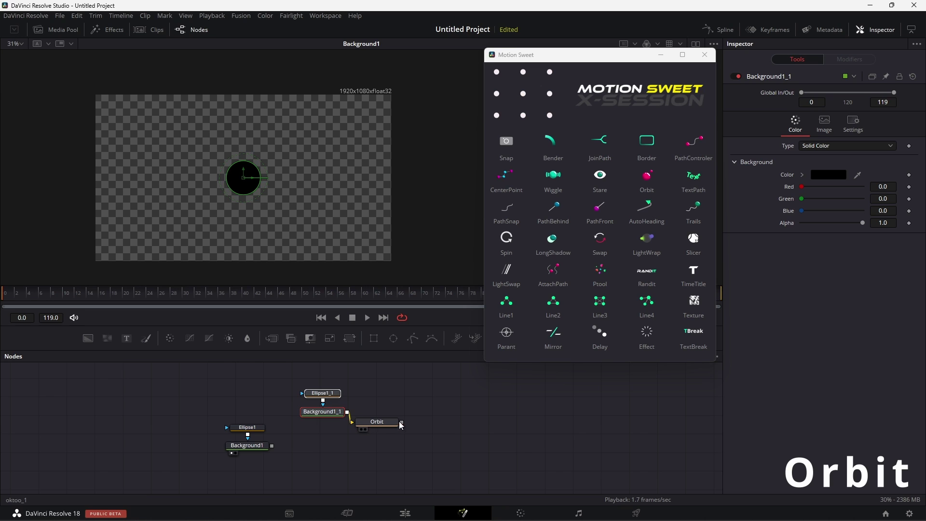
left_click_drag(270, 449, 273, 450)
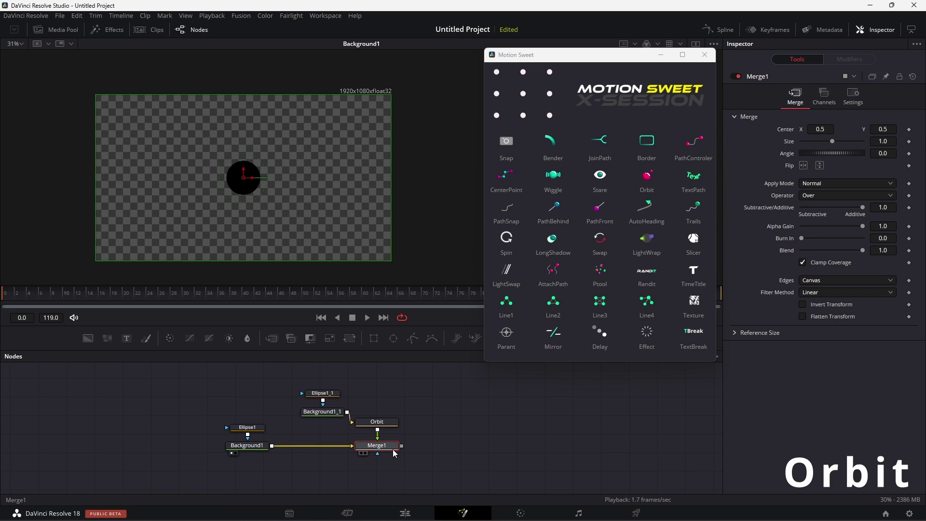
- During playback, set the Orbit radius to 0.76 and speed to 10.0, and move the central circle slightly up and right of the canvas centre
left_click(374, 428)
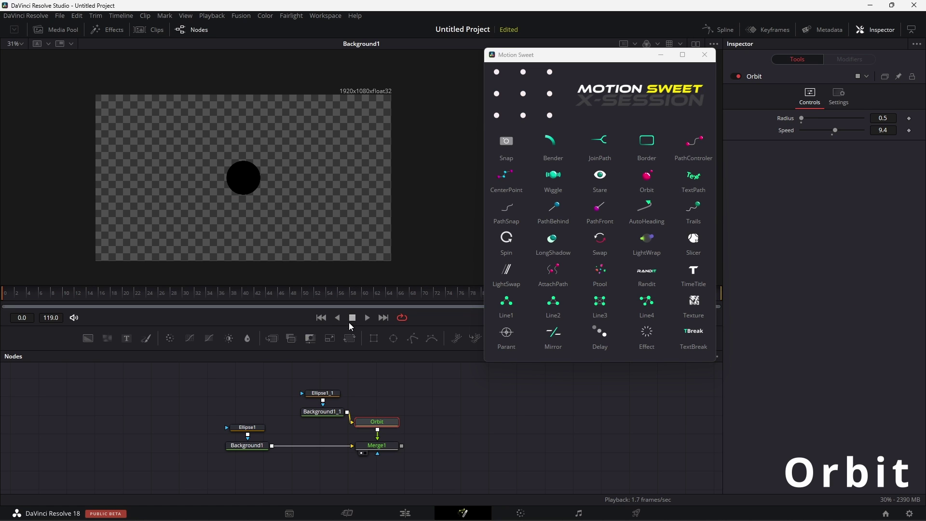
left_click(367, 318)
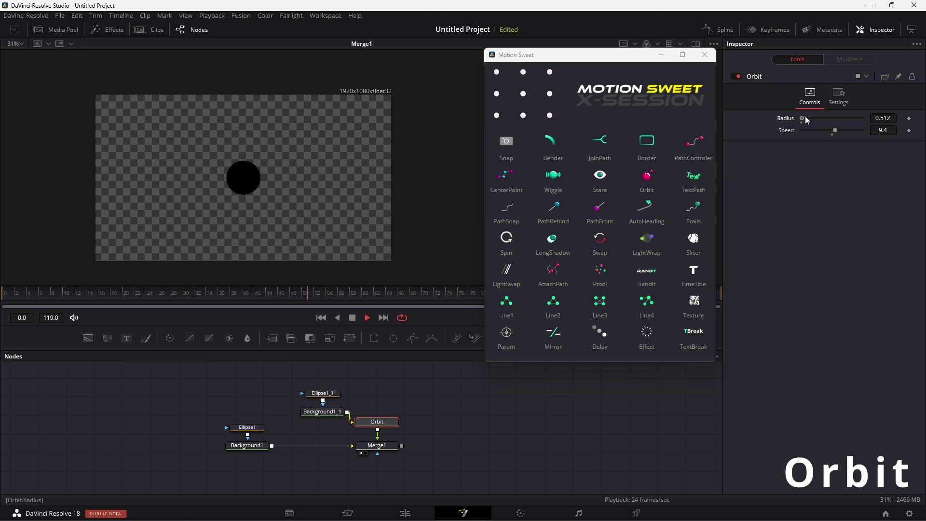
left_click_drag(805, 116, 840, 132)
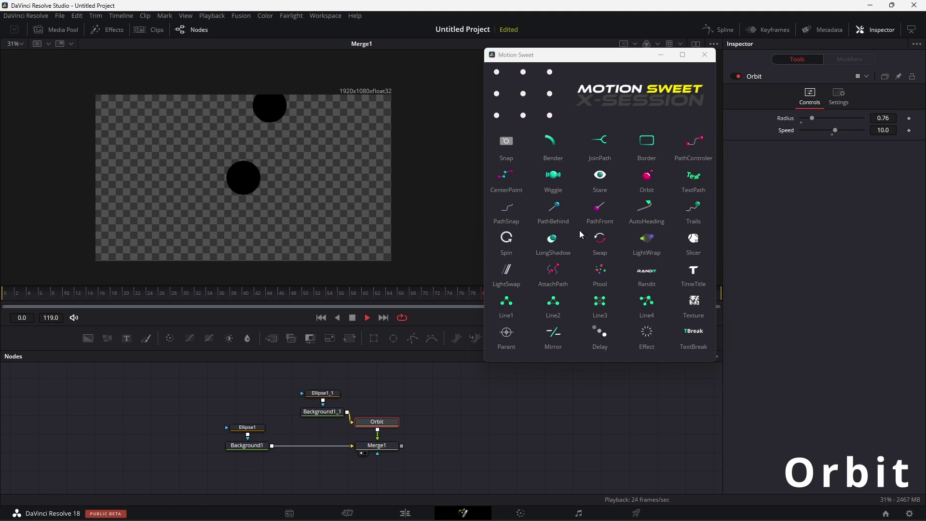
left_click(244, 178)
left_click_drag(244, 176, 264, 171)
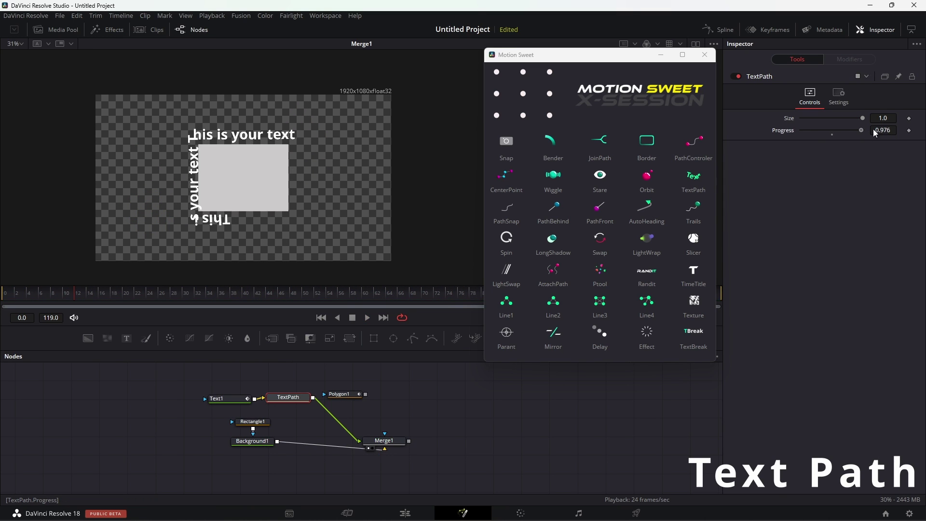
- Vary the Progress of the example TextPath, and apply TextPath to the separate Polygon1 and Text1 nodes
left_click_drag(876, 133, 756, 178)
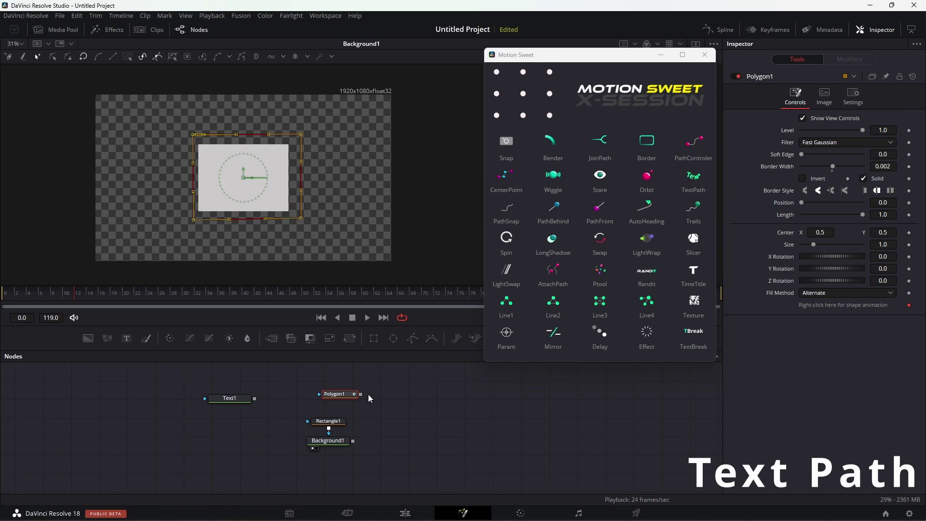
left_click(370, 399)
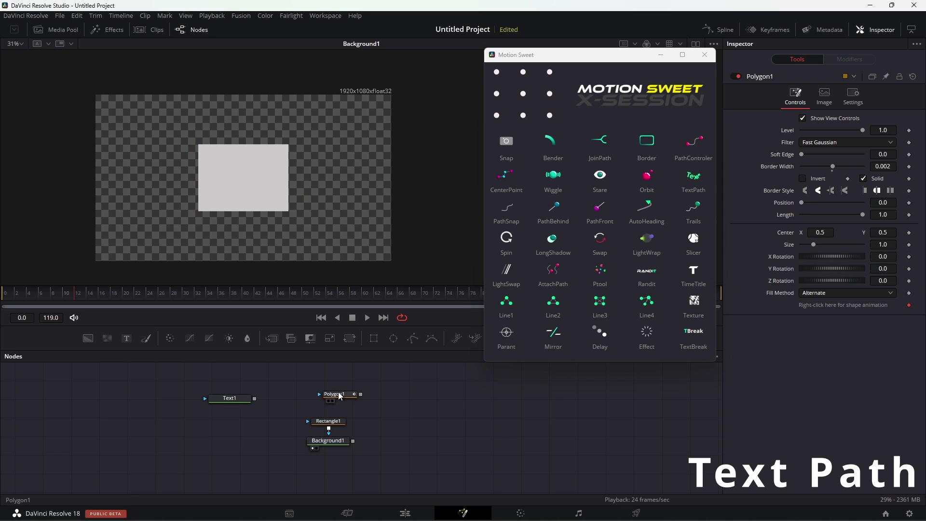
left_click(339, 395)
left_click(226, 399)
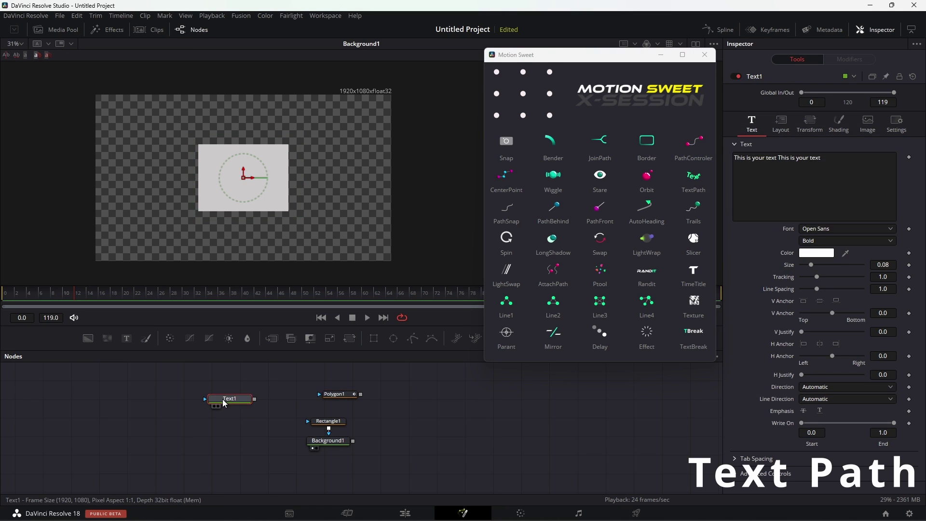
left_click(694, 178)
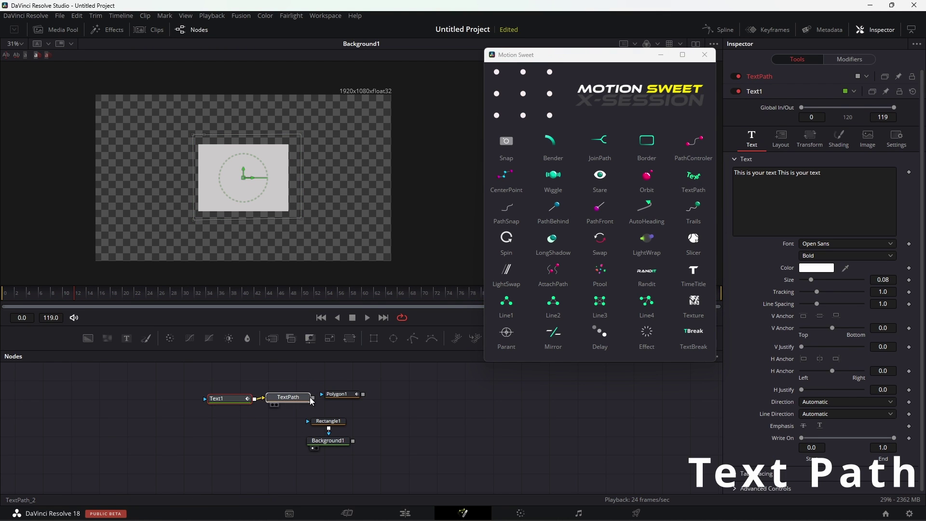
- Merge the TextPath output with the rectangle's Background1, show Merge1 in the viewer, and raise the TextPath Progress to run the text around the rectangle
left_click_drag(351, 442, 353, 441)
left_click_drag(291, 424, 333, 448)
left_click_drag(333, 441, 257, 441)
left_click(309, 457)
left_click_drag(381, 441, 294, 231)
left_click(327, 405)
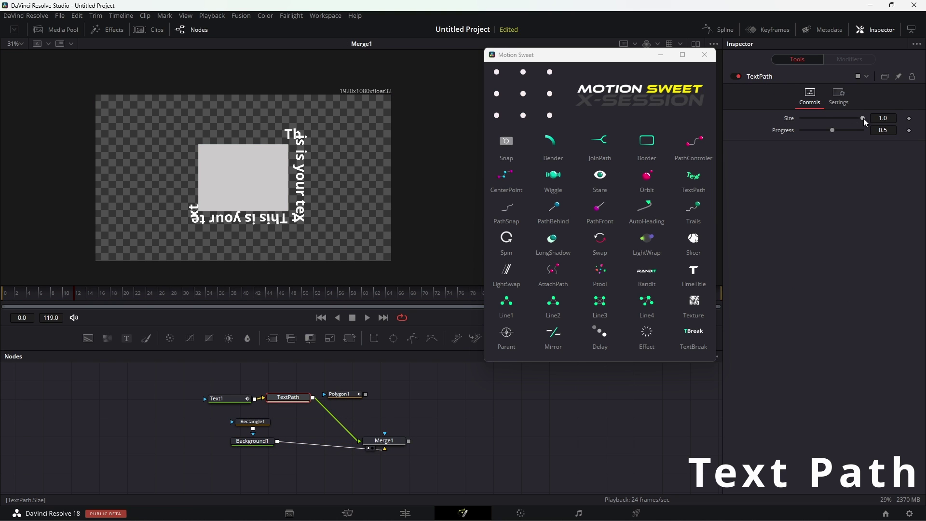
left_click_drag(836, 134, 881, 135)
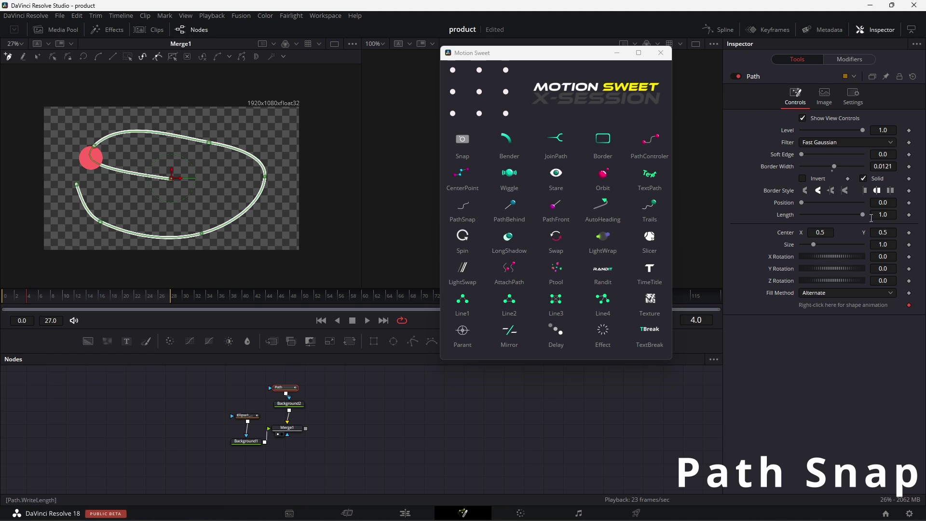
- Play the finished path example, and apply PathSnap to the animated ellipse
left_click(384, 419)
key("space")
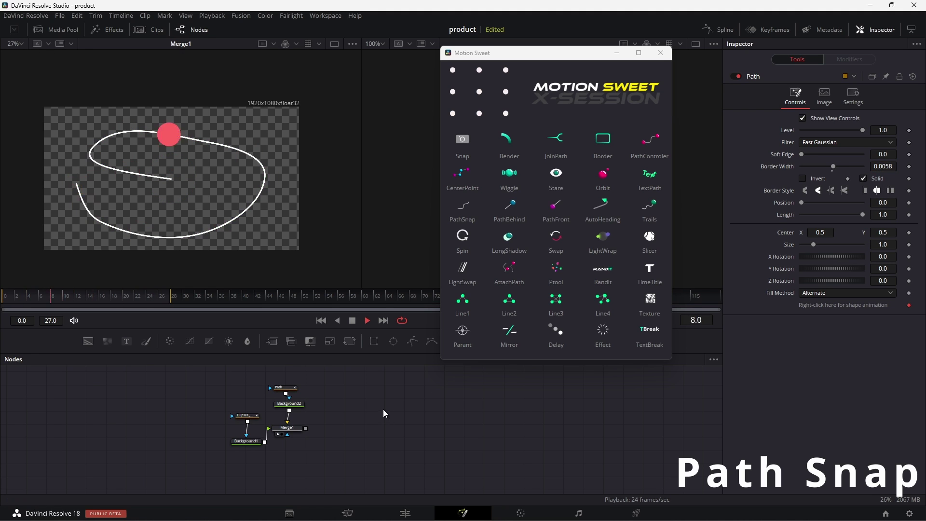
left_click(247, 421)
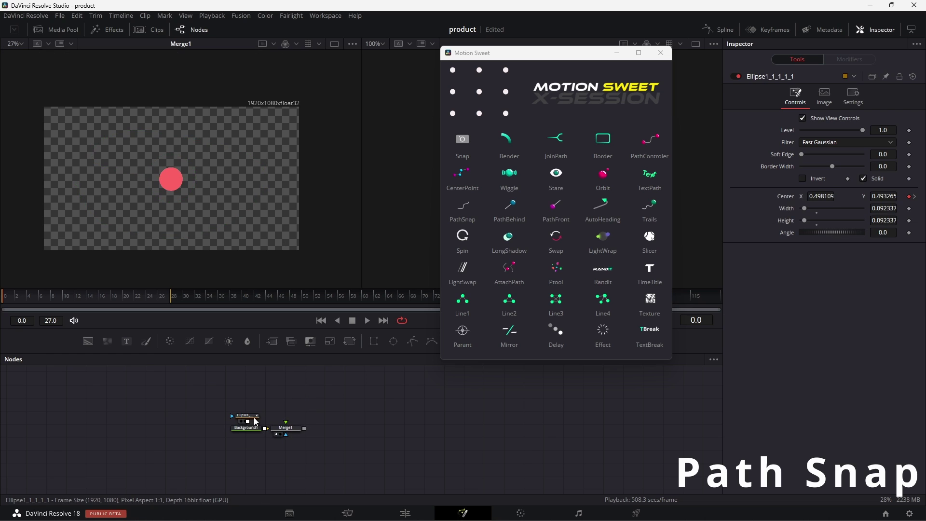
left_click(464, 206)
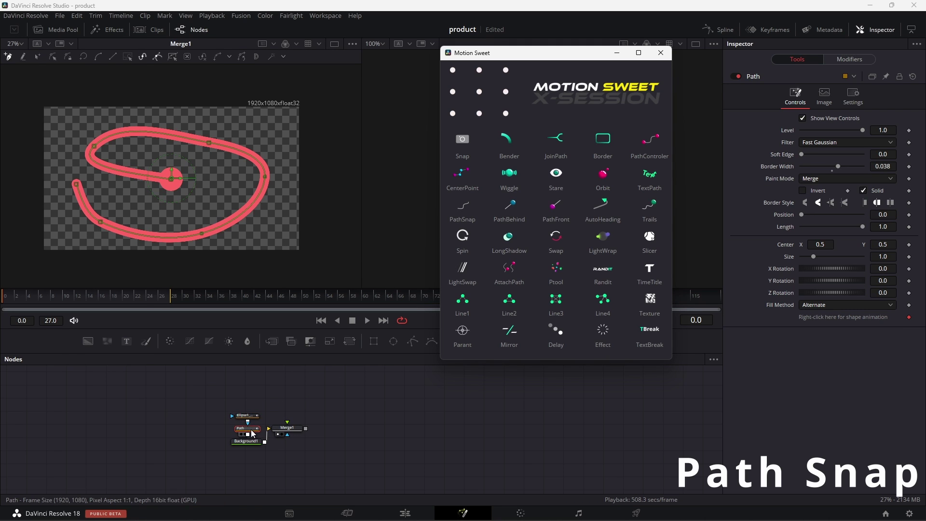
- Detach the Path node, use it to mask a new near-white Background2, and merge that background with the ellipse
left_click_drag(265, 429, 315, 400)
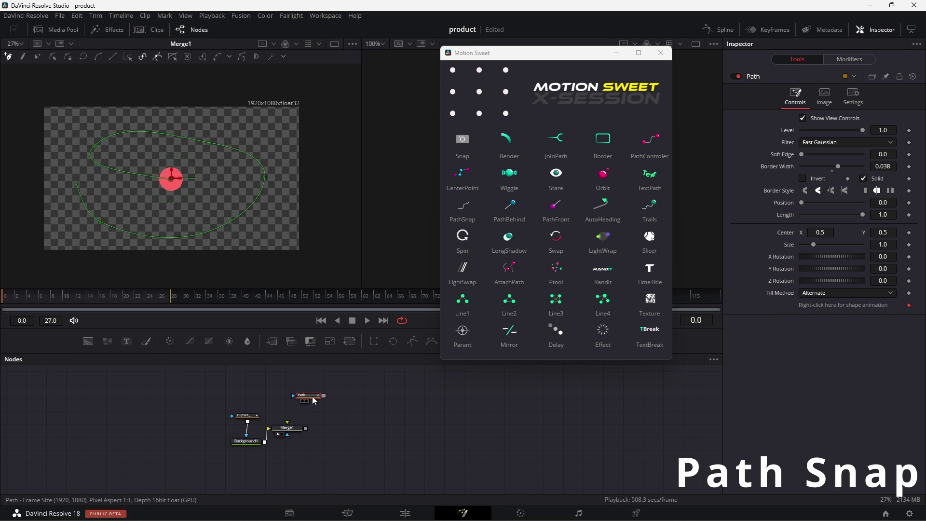
left_click_drag(88, 342, 104, 349)
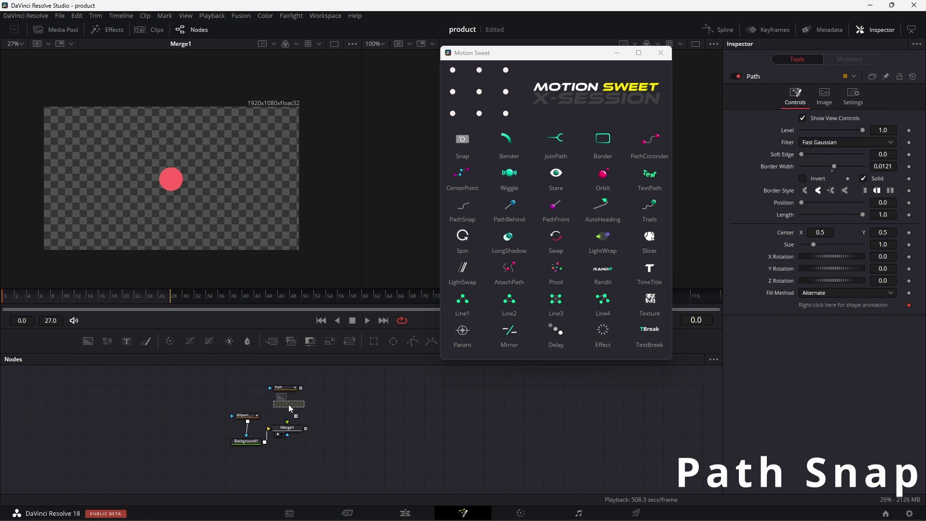
left_click_drag(291, 408, 291, 408)
left_click(801, 176)
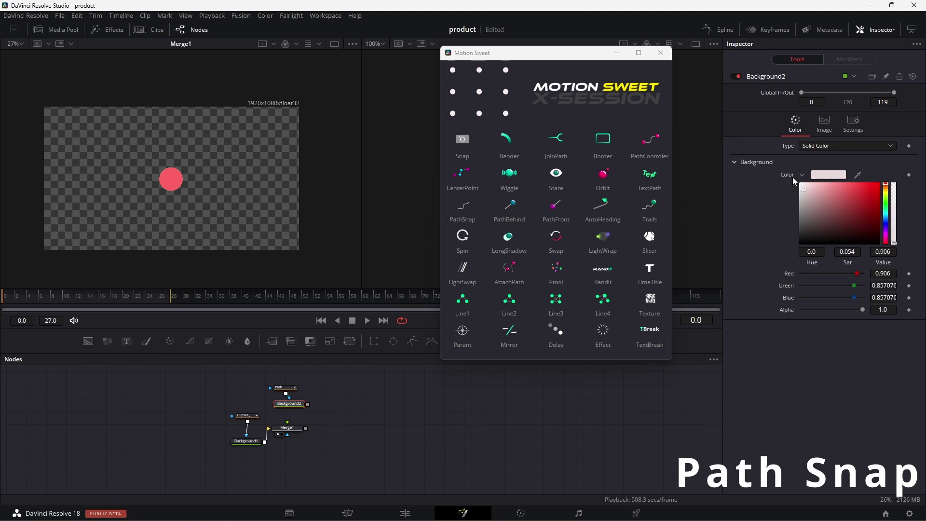
left_click_drag(301, 426, 290, 428)
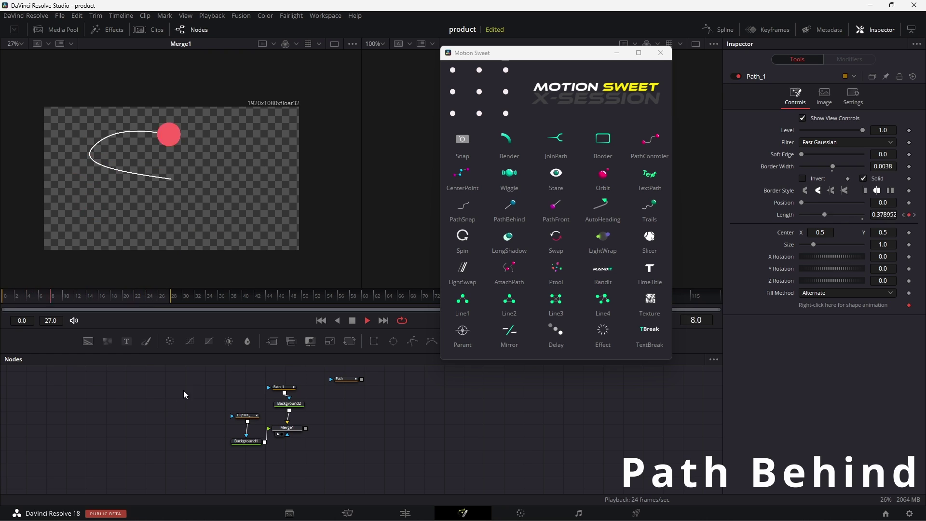
- Stop the example's playback and apply PathBehind to the animated ellipse
key("space")
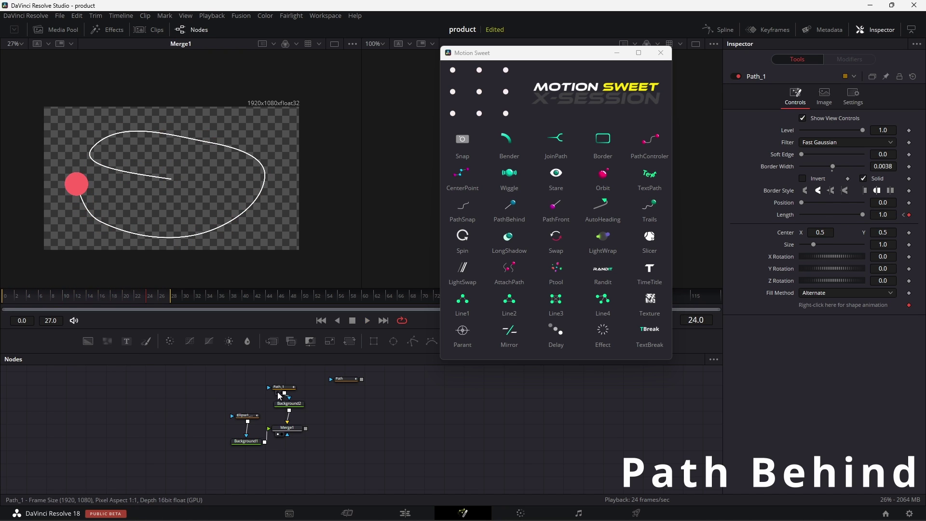
left_click(247, 417)
left_click(504, 220)
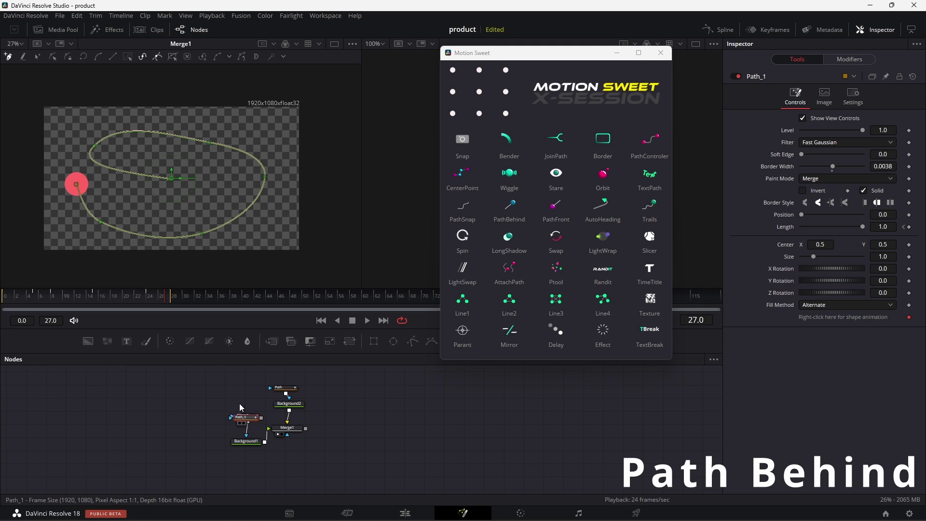
- Replace Background2's mask with the Path_1 node and play the animation of the line drawing behind the circle
left_click_drag(254, 426, 250, 395)
left_click_drag(312, 404, 291, 405)
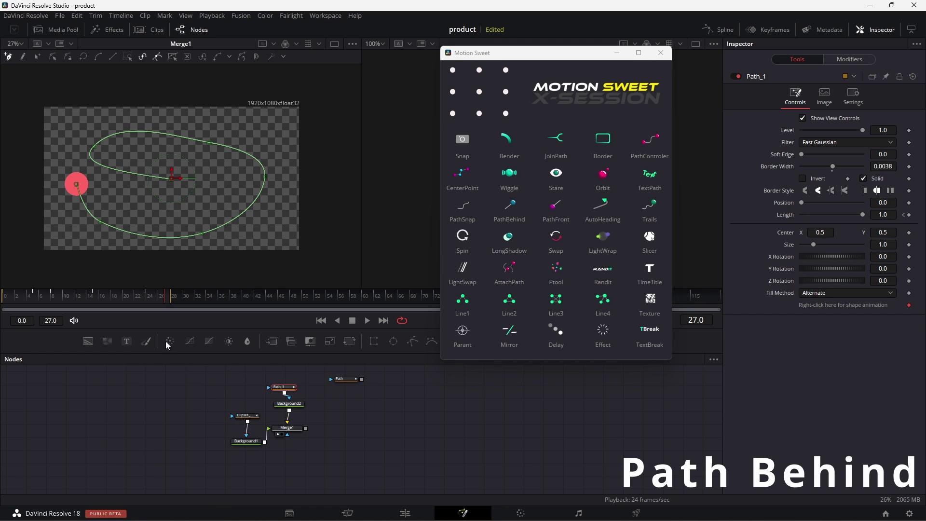
left_click(117, 402)
key("space")
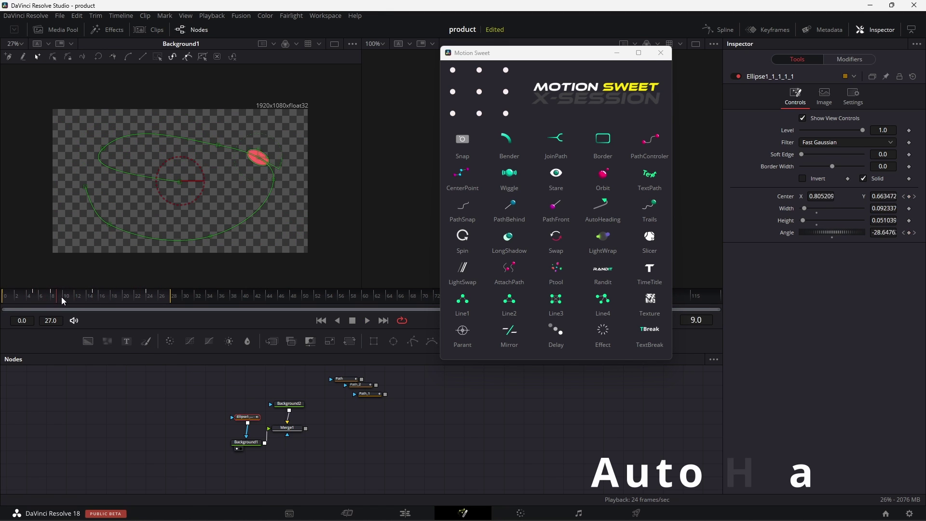
- Scrub and play the Auto Heading animation, and move the ellipse and Background1 nodes farther from the merge
left_click_drag(246, 442, 176, 439)
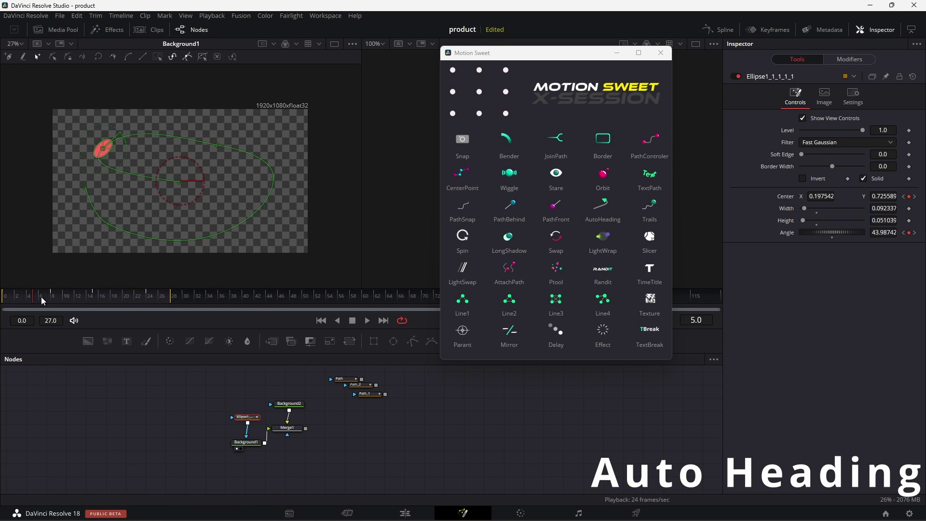
left_click_drag(75, 292, 104, 295)
left_click_drag(201, 403, 251, 449)
left_click_drag(246, 442, 174, 438)
left_click(226, 424)
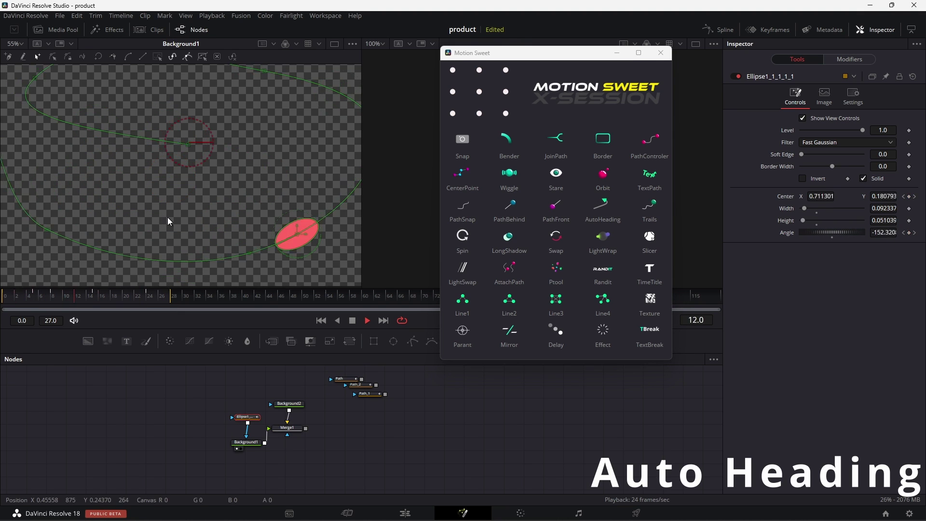
left_click(59, 297)
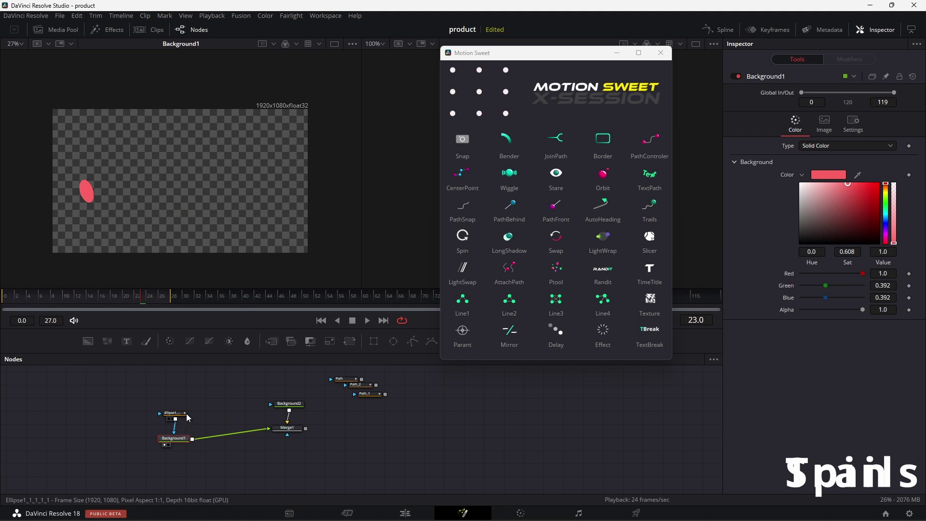
- Apply Trails to the animated ellipse and play the Trails example on the Fusion text
left_click(185, 415)
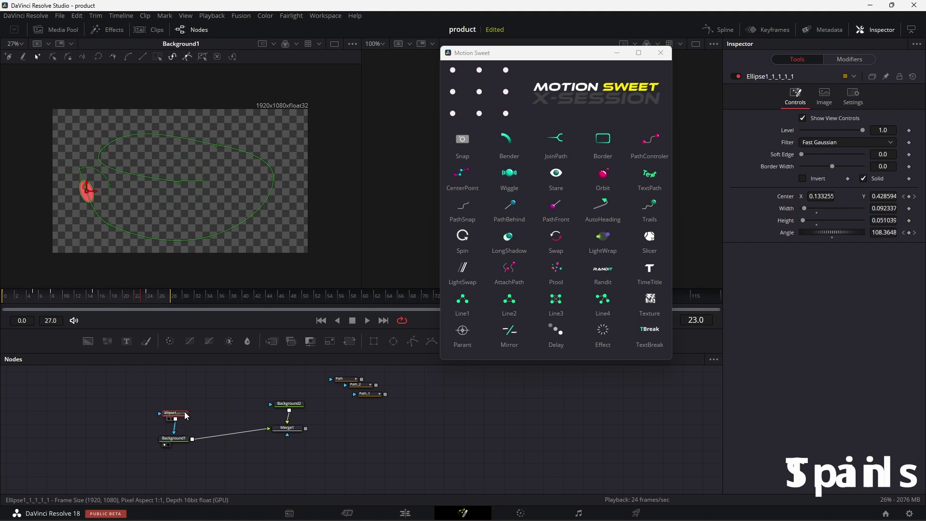
left_click(650, 203)
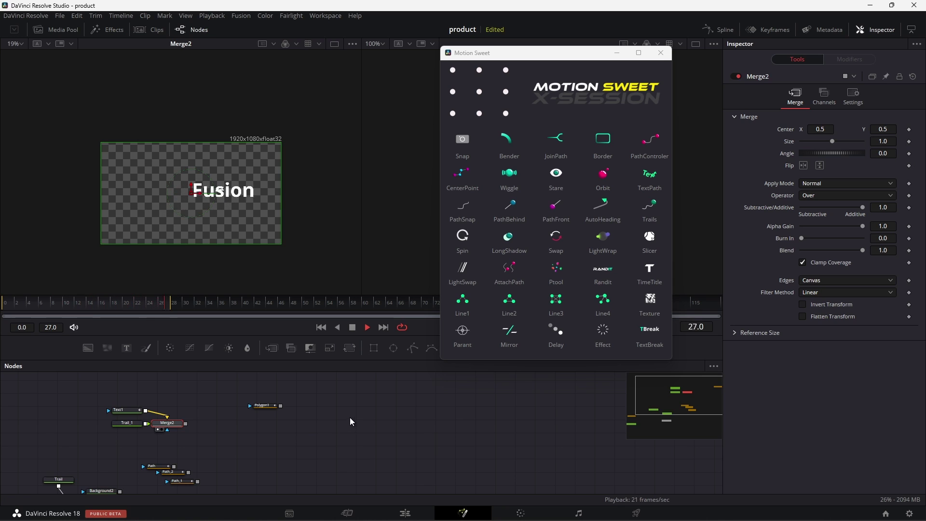
left_click(340, 424)
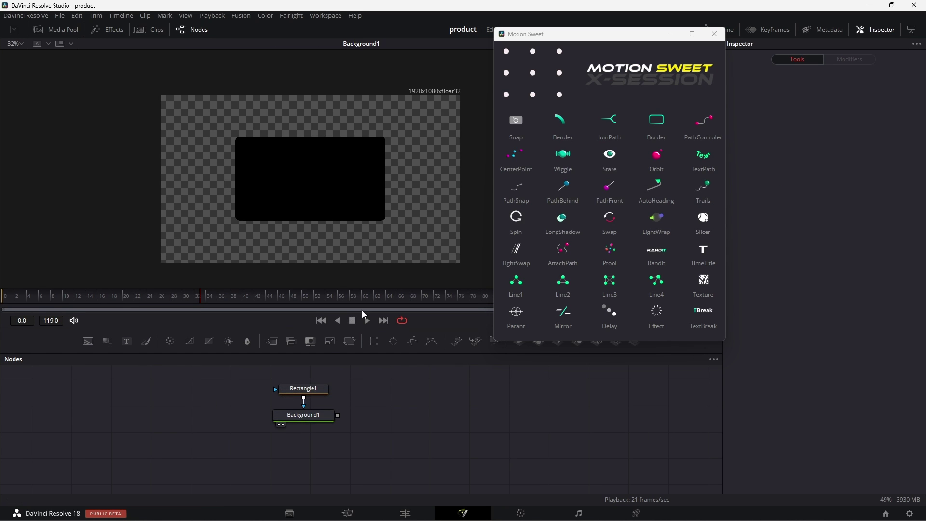
- Play the composition, apply Spin to Background1, set its speed to about 5.5 and show the Spin node in the viewer
left_click(368, 320)
left_click(314, 421)
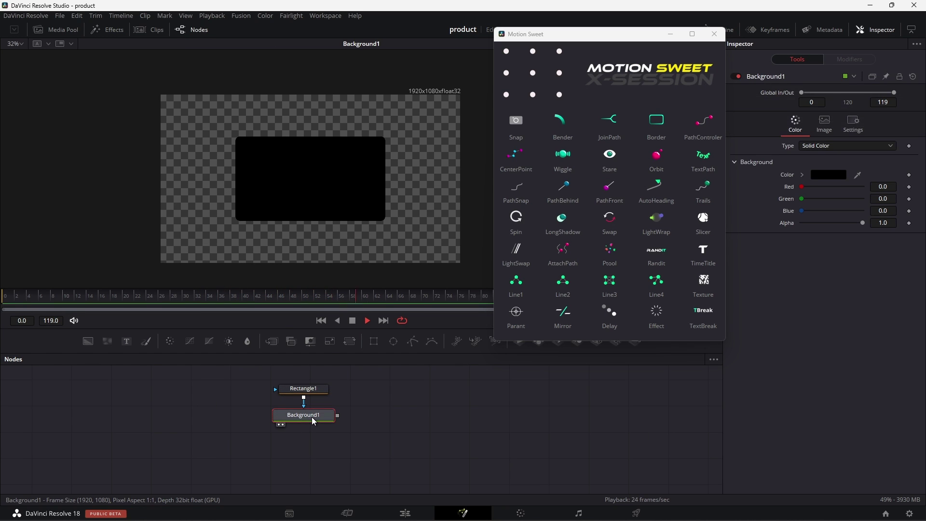
left_click(516, 218)
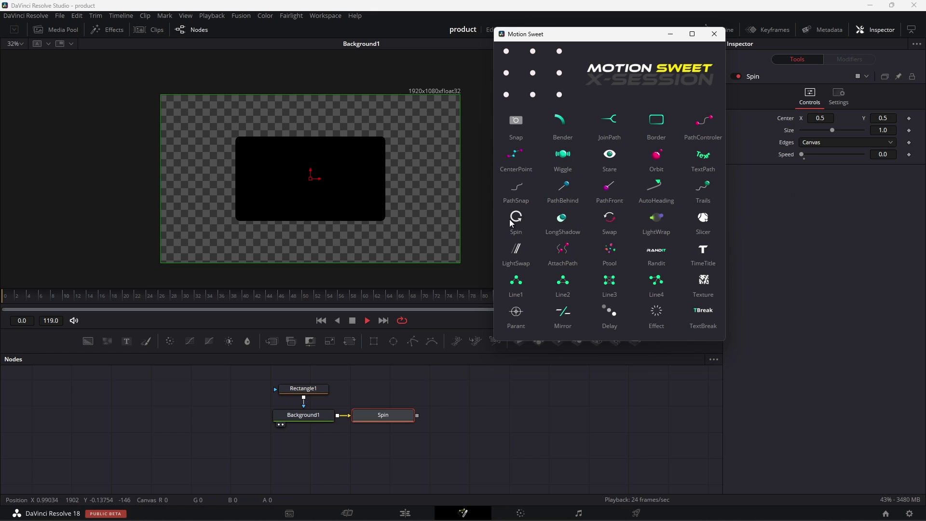
left_click_drag(806, 154, 840, 153)
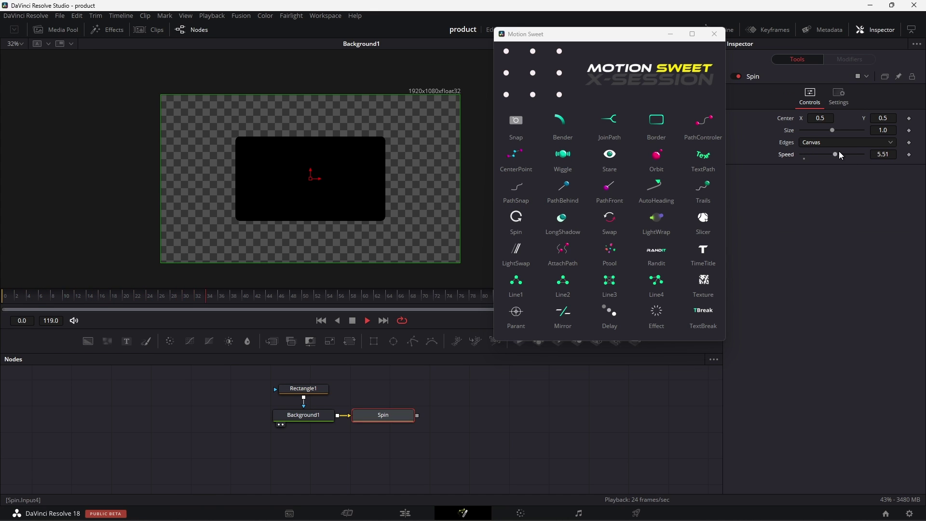
key("1")
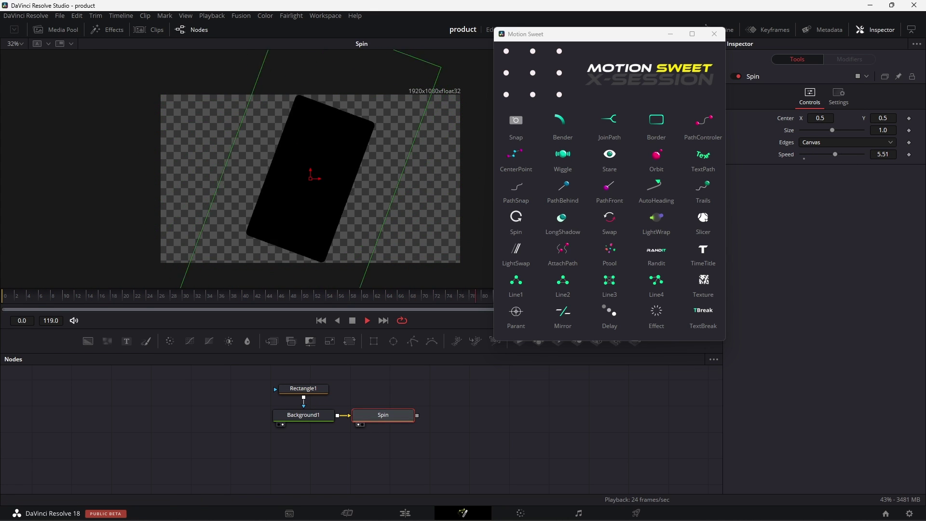
- Raise the Spin node's speed to 10 and replace it with a speed of 1
left_click_drag(835, 154, 881, 160)
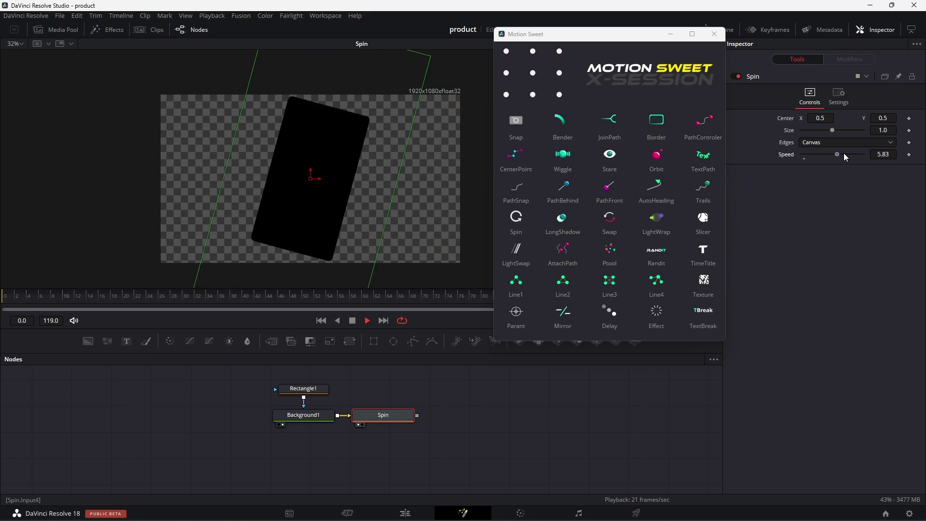
left_click(880, 155)
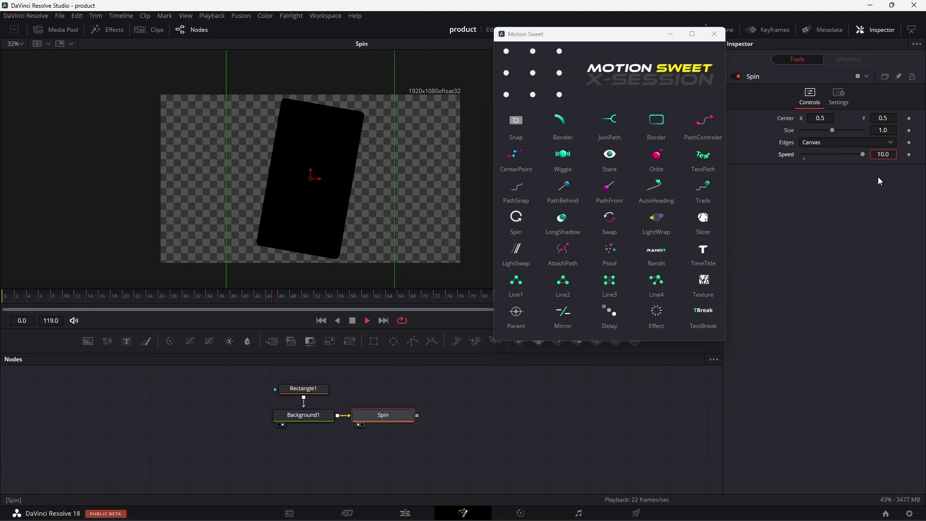
type("1")
key("Return")
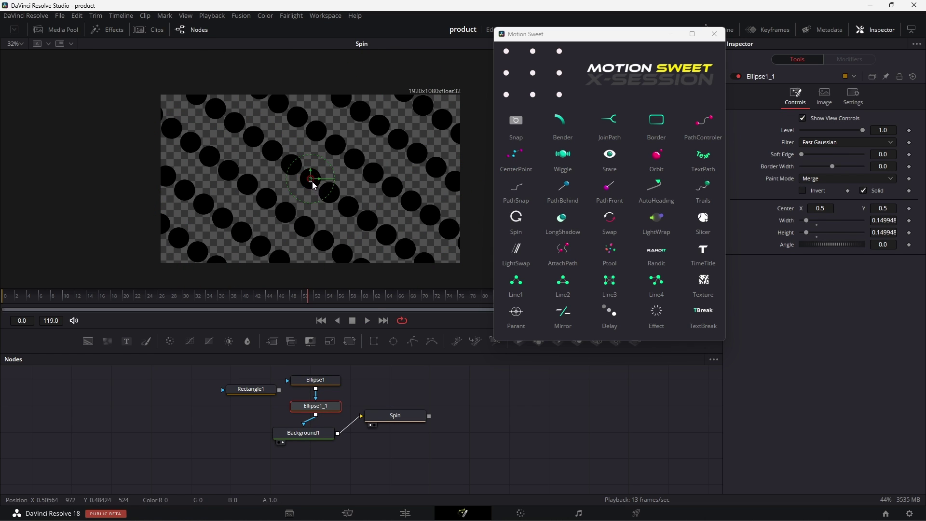
- Turn the repeated circles into rings using Ellipse1 and choose another Edges option for the Spin node
left_click(315, 379)
left_click(394, 416)
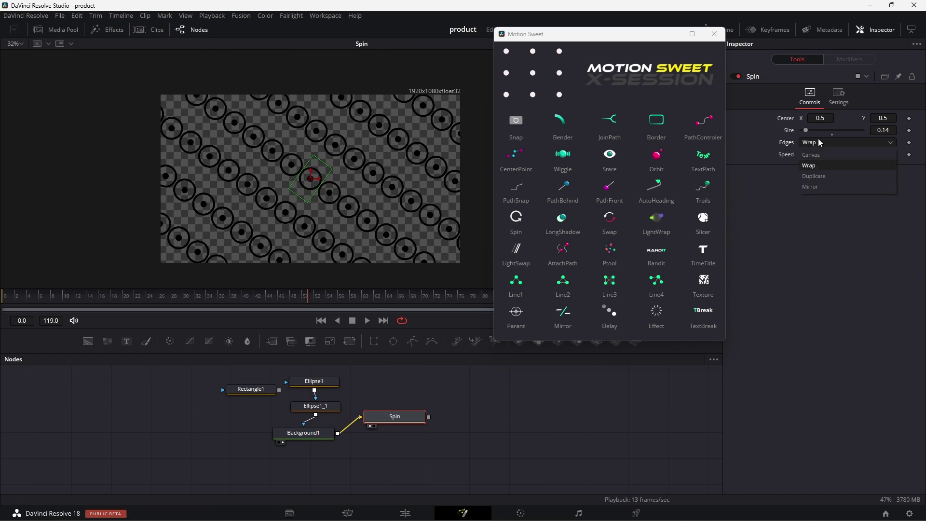
left_click_drag(430, 466, 429, 464)
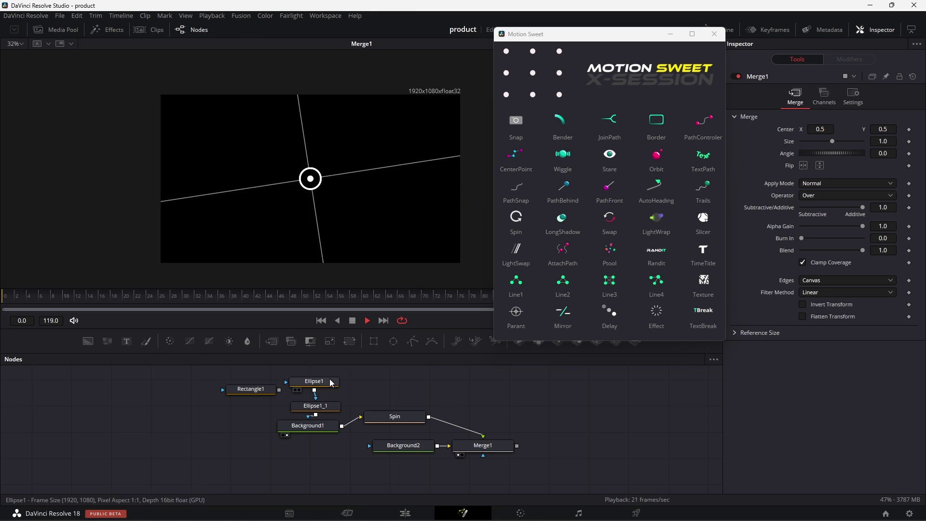
- Increase the speed of the Spin node feeding the ring and crossing lines in Merge1
left_click(395, 417)
left_click_drag(830, 154, 842, 155)
left_click(414, 385)
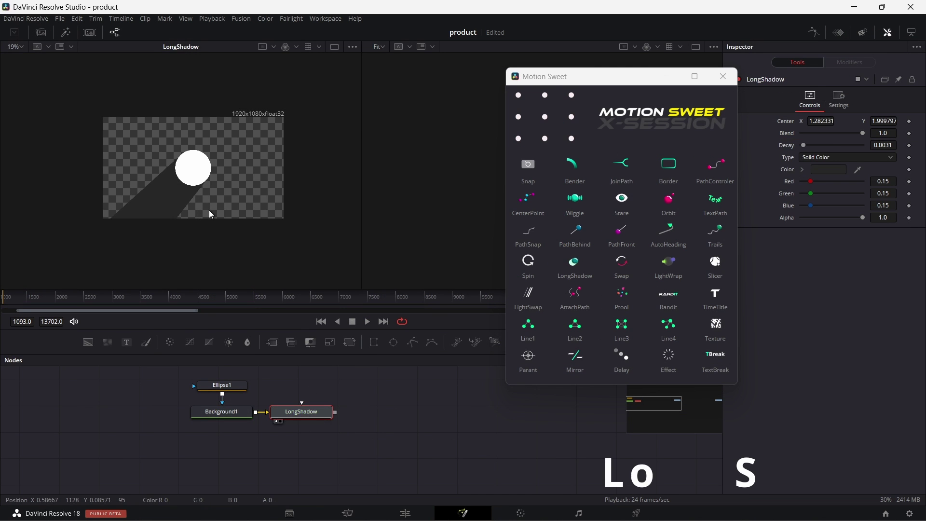
- Switch to a single viewer, place Background2 below LongShadow and merge LongShadow over it
scroll(211, 160, "up", 3)
mouse_move(211, 156)
left_mouse_down()
mouse_move(264, 163)
mouse_move(196, 152)
left_mouse_up()
left_click(335, 47)
left_click_drag(233, 454, 301, 453)
left_click_drag(335, 412, 354, 248)
- Set Background2's color to a light grey
left_click(302, 452)
left_click(802, 178)
left_click(800, 191)
- Move the LongShadow center to about X 0.73, Y 0.84 to redirect the circle's shadow
left_click(299, 412)
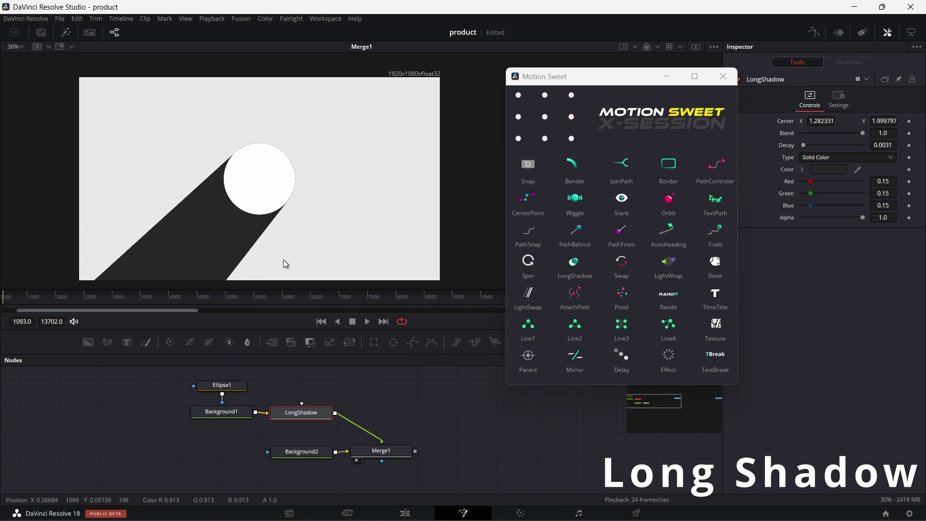
scroll(284, 181, "down", 3)
left_click_drag(298, 171, 293, 174)
scroll(291, 170, "up", 2)
left_click_drag(280, 184, 338, 142)
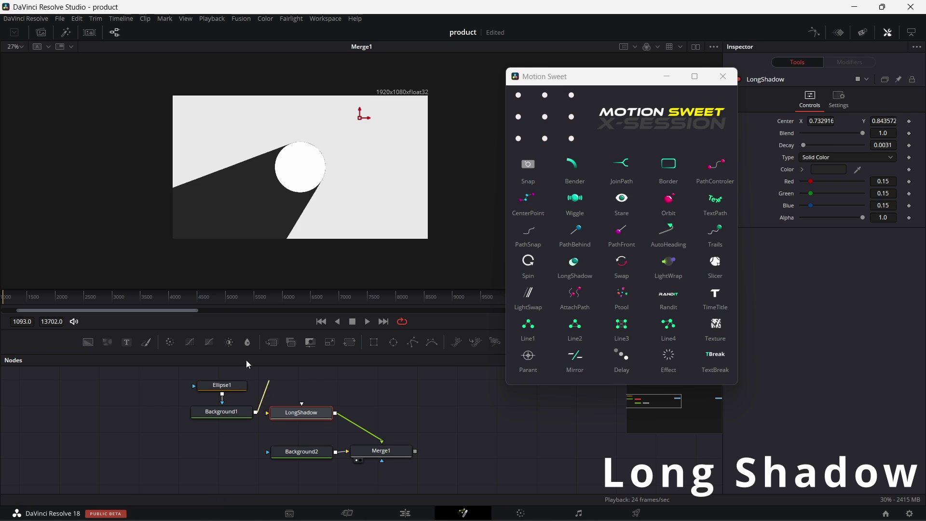
- Feed a text node reading "Fusion" into LongShadow in place of the circle and move the shadow's center
left_click_drag(126, 342, 299, 415)
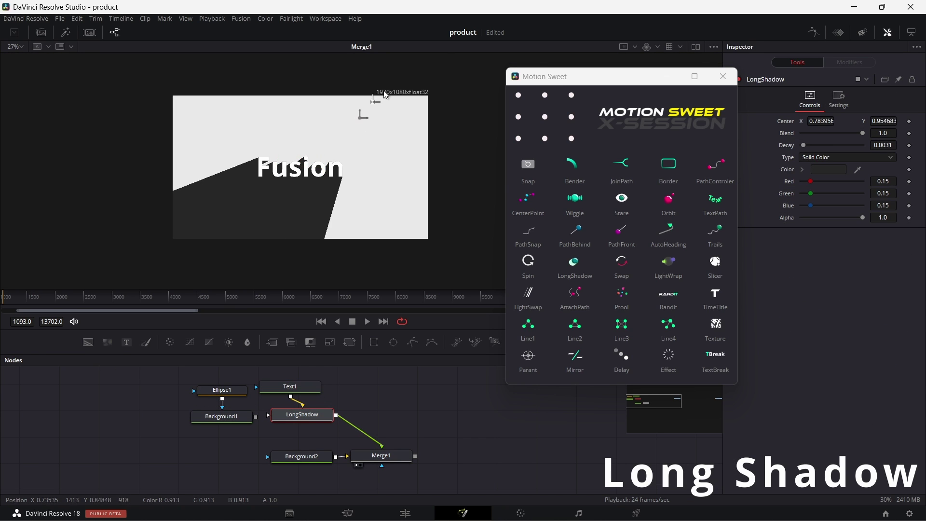
scroll(407, 90, "down", 2)
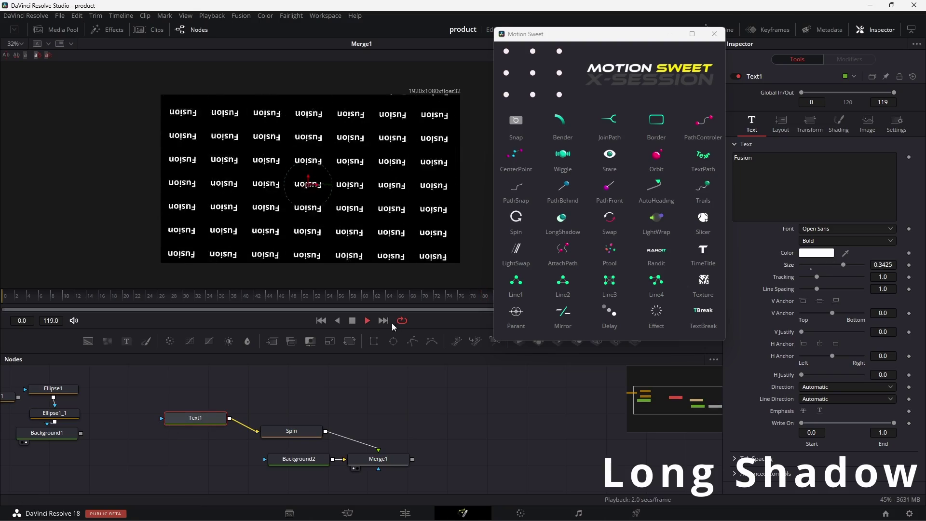
- Set Background2 behind the spinning Fusion text to black with an alpha of 0
left_click(801, 175)
left_click_drag(811, 213, 791, 254)
left_click_drag(862, 309, 800, 309)
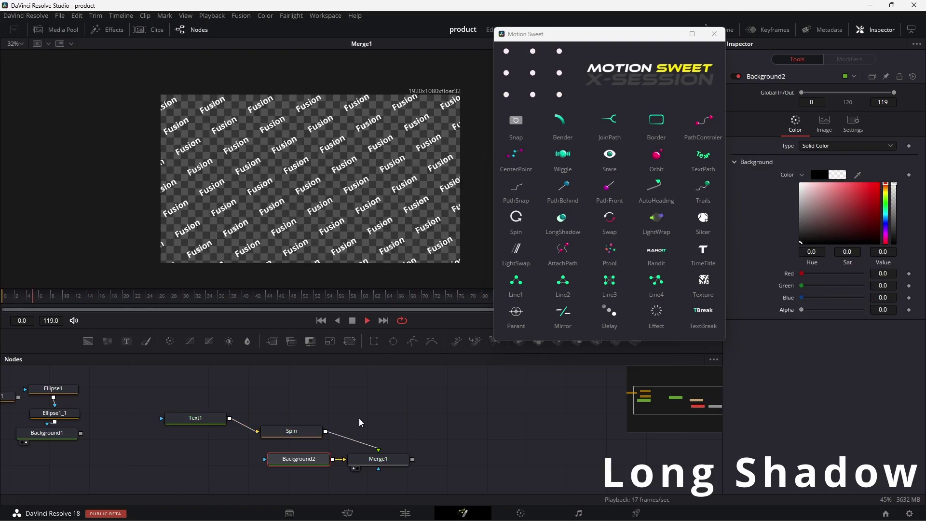
- Move the Spin node closer to Merge1 and apply LongShadow after it
left_click_drag(264, 431, 283, 420)
left_click(200, 419)
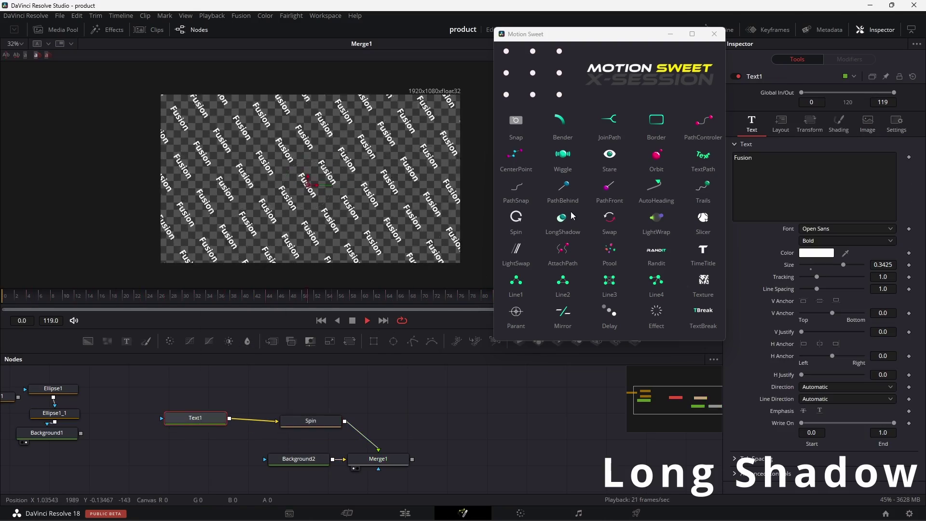
left_click(312, 426)
left_click(556, 223)
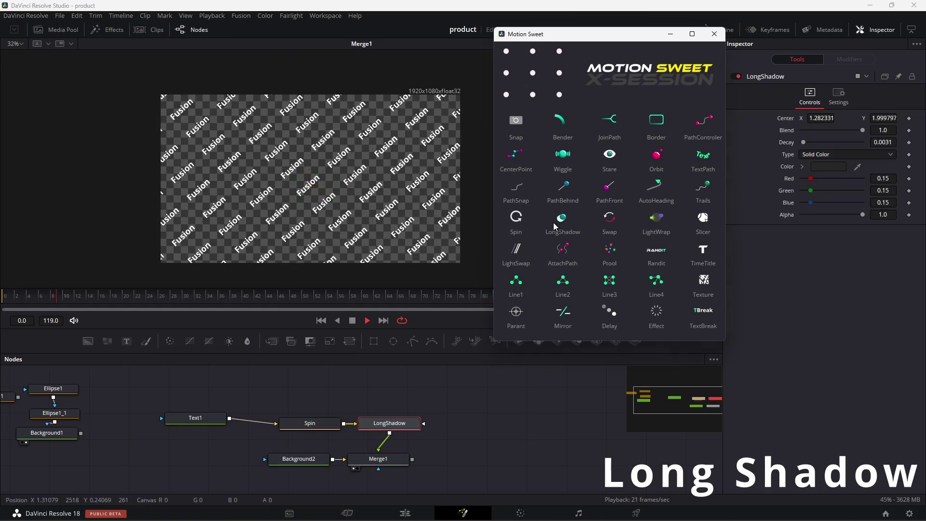
- Change Background2's color to white and stop the playback
left_click(305, 461)
left_click_drag(821, 198, 797, 180)
scroll(354, 171, "down", 1)
left_click(353, 322)
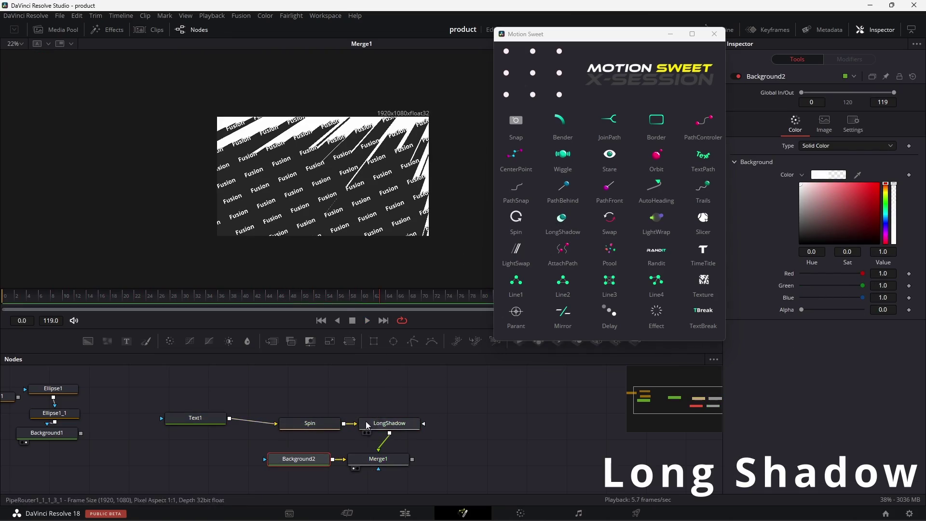
- Select the LongShadow after Spin and reposition its center to redirect the shadows of the Fusion text pattern
left_click(313, 424)
left_click(405, 425)
scroll(364, 128, "down", 1)
left_click_drag(365, 127, 357, 179)
left_click_drag(444, 88, 345, 203)
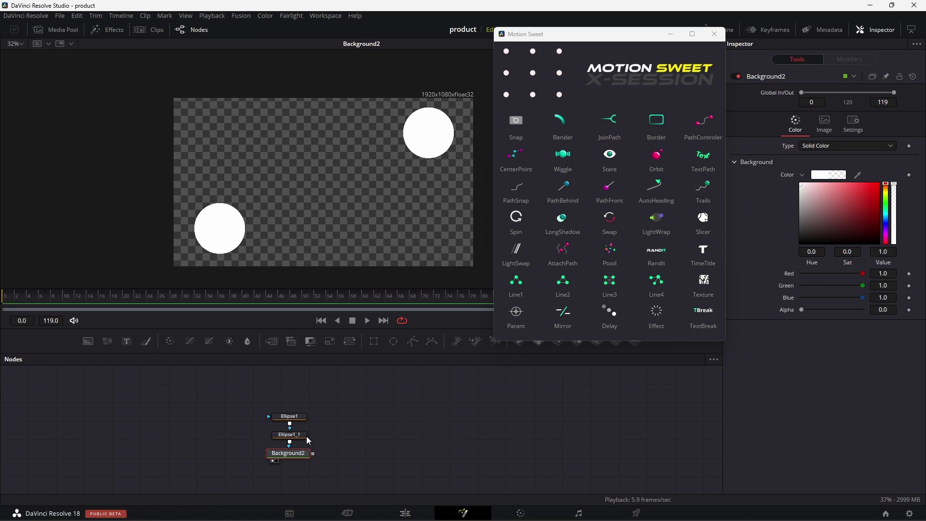
- Select Ellipse1 and Ellipse1_1 together and run the Swap tool on them
left_click(288, 418)
left_click_drag(324, 400, 297, 437)
left_click(610, 222)
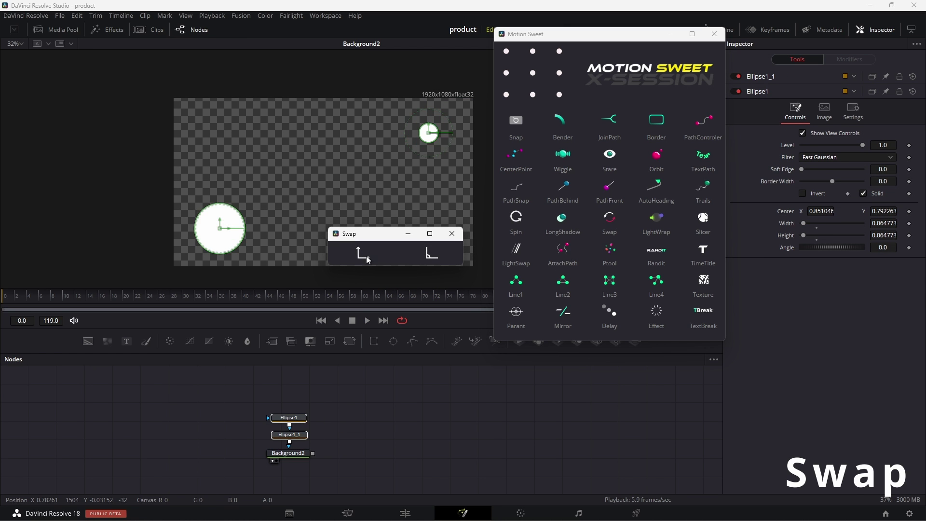
left_click(344, 413)
- Resize Ellipse1 to about 0.115 and apply Swap's axis-arrow option to both ellipses several times
left_click(292, 419)
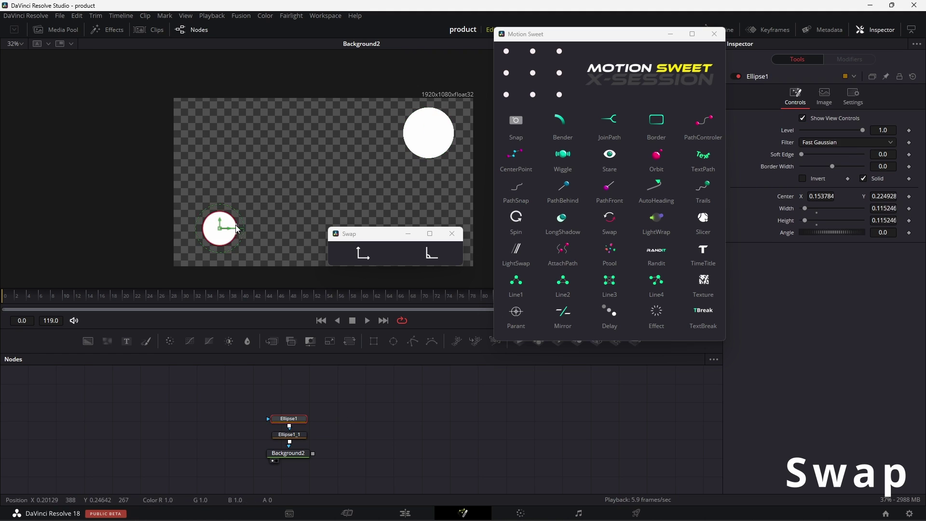
left_click_drag(309, 407, 295, 436)
left_click(361, 253)
left_click(361, 253)
left_click(292, 420)
left_click(359, 256)
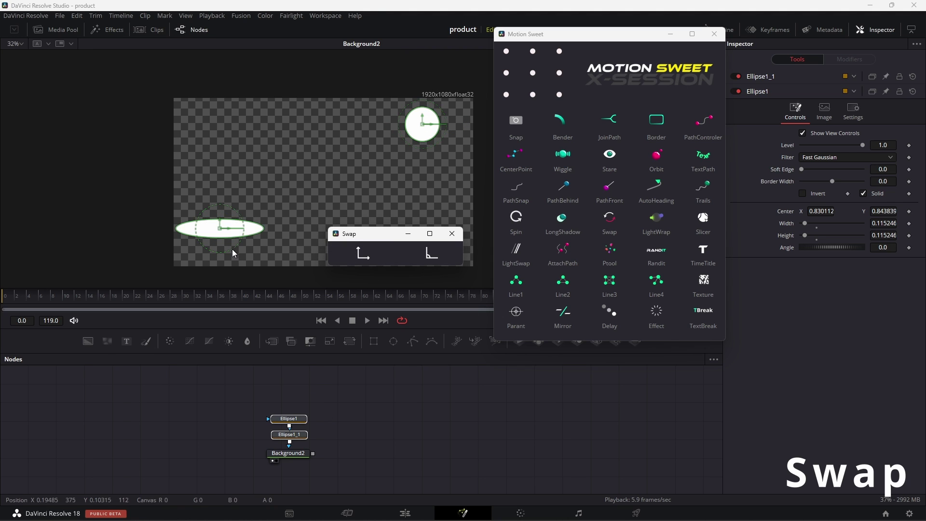
- Apply Swap's angle option to the two ellipses repeatedly and adjust the upper ellipse between swaps
left_click(433, 258)
left_click_drag(435, 137, 429, 121)
left_click(436, 258)
left_click(436, 257)
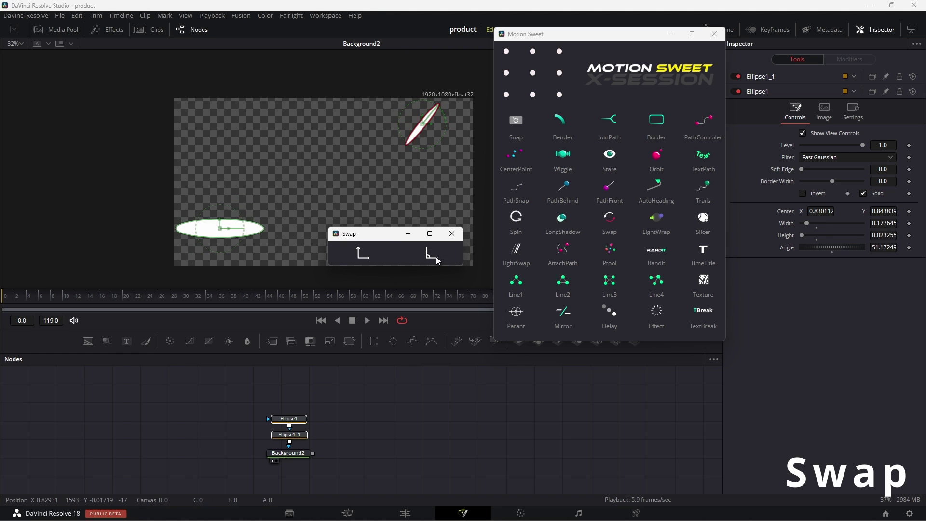
left_click(436, 258)
left_click(467, 284)
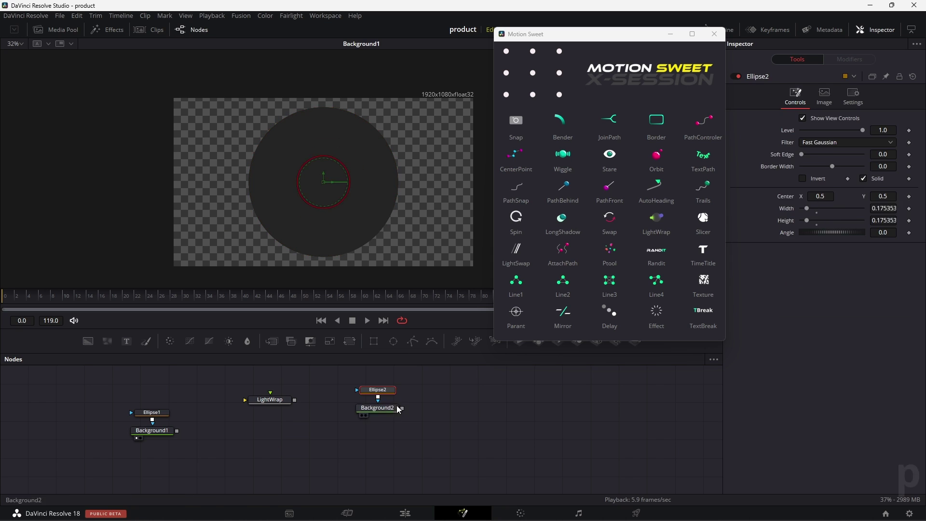
- Connect Background1 and Background2 to LightWrap, view the result and move Ellipse2 to about X 0.78, Y 0.19
left_click(398, 408)
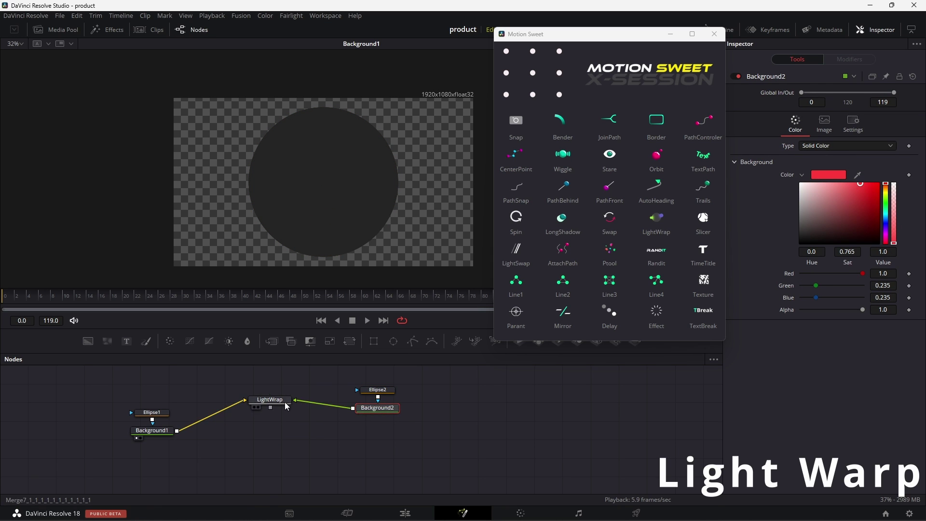
left_click(254, 407)
left_click(378, 390)
left_click_drag(324, 182, 406, 235)
scroll(407, 235, "up", 5)
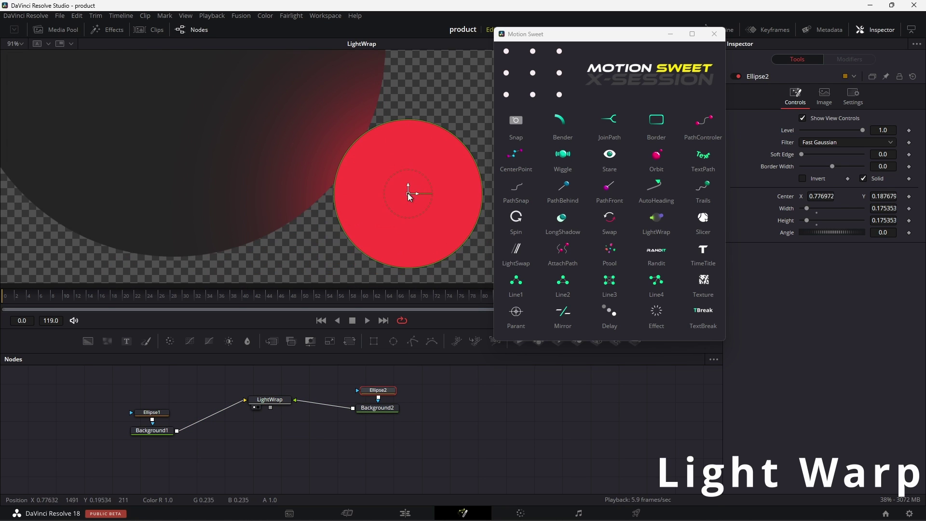
- Move Ellipse2 along the dark circle's edge and adjust LightWrap's intensity to 0.976 and its size
left_click_drag(409, 194, 419, 175)
left_click(270, 400)
left_click_drag(860, 142, 861, 142)
left_click_drag(862, 131, 844, 134)
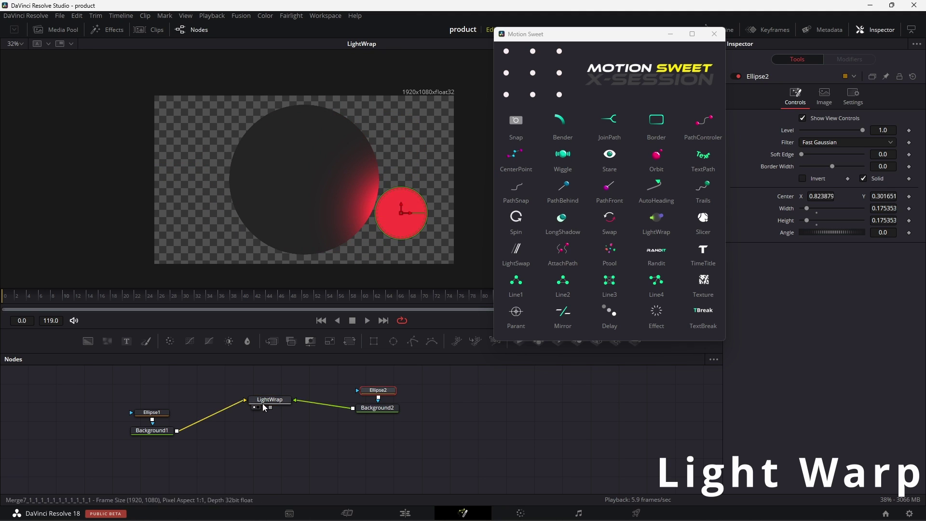
- Move Ellipse2 inward over the edge of the dark circle and return to the LightWrap settings
left_click(268, 400)
left_click(376, 389)
left_click_drag(403, 213, 374, 215)
scroll(371, 220, "up", 2)
left_click(271, 399)
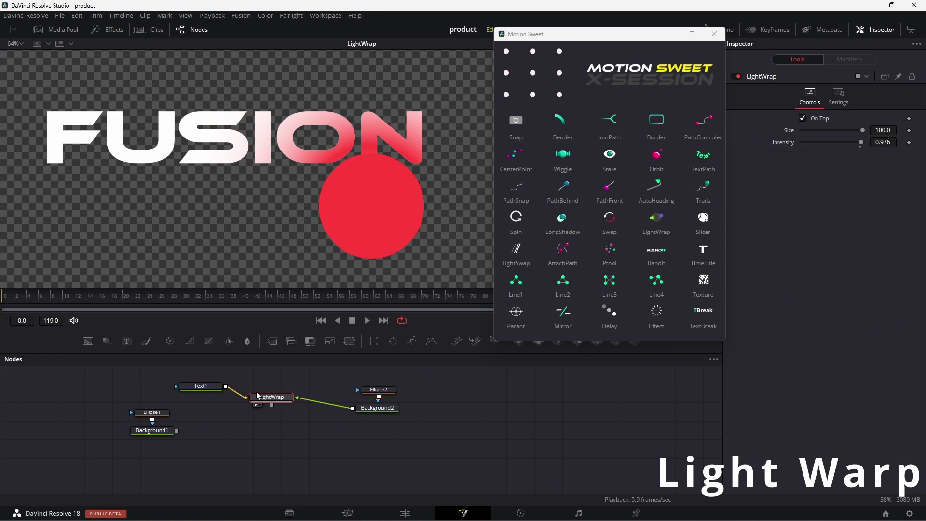
- Darken the FUSION text's fill and move Ellipse2 beneath the middle of the word
mouse_move(801, 292)
left_mouse_down()
mouse_move(783, 349)
mouse_move(783, 341)
left_mouse_up()
left_click(271, 398)
left_click(378, 390)
left_click_drag(371, 206, 279, 220)
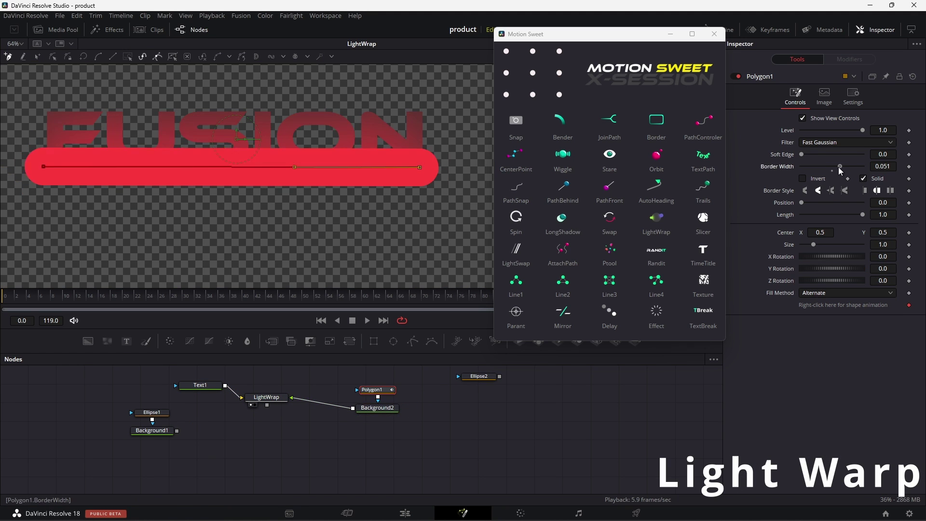
- Change Background2's color to green and move the Polygon1 line beneath the FUSION text downward
left_click(266, 397)
left_click(377, 407)
left_click(886, 212)
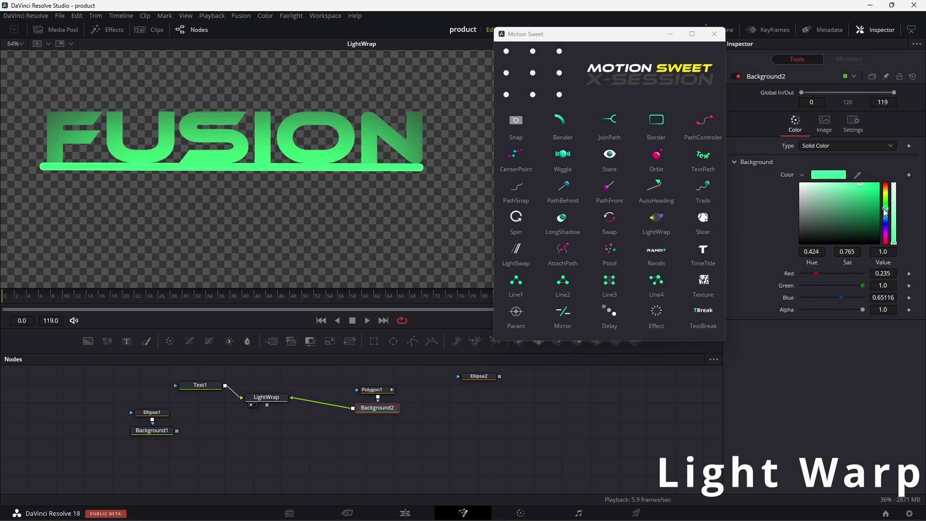
left_click_drag(884, 209, 883, 201)
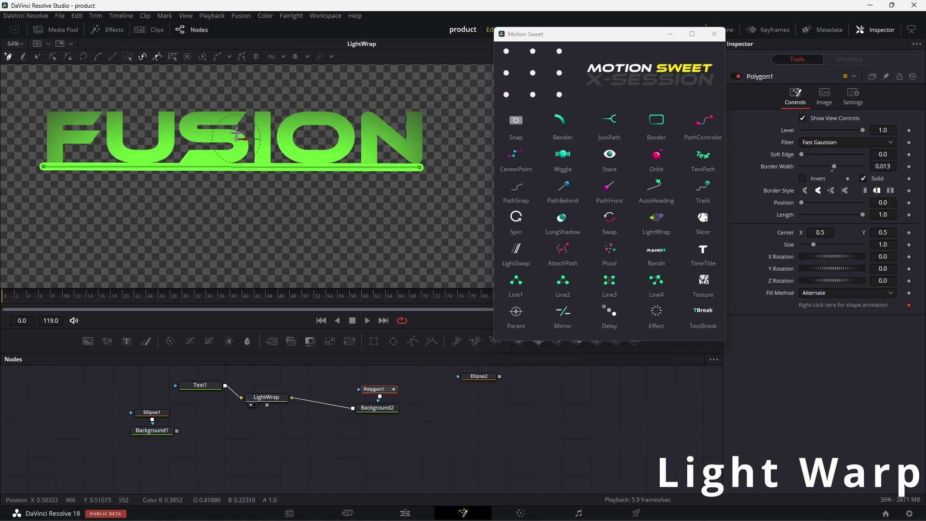
mouse_move(236, 131)
left_mouse_down()
mouse_move(221, 130)
mouse_move(237, 70)
mouse_move(236, 147)
left_mouse_up()
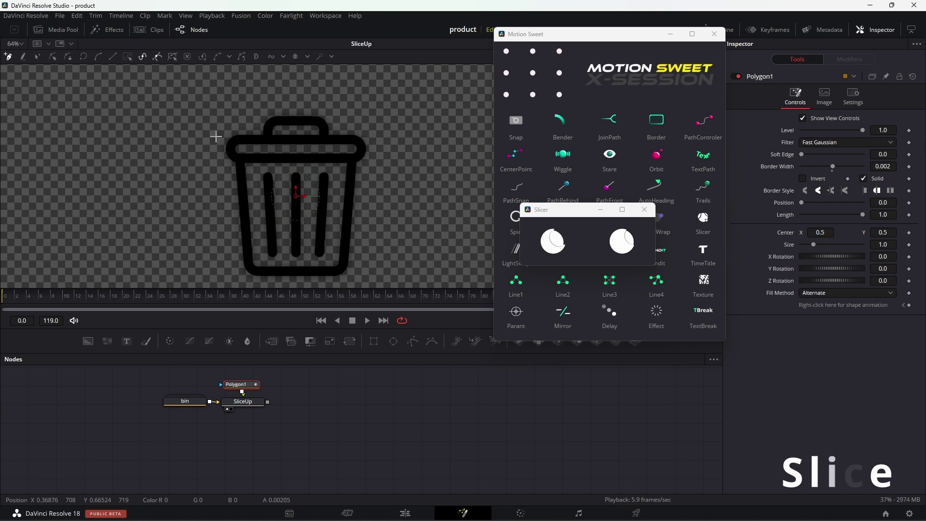
- Draw the slice polygon around the bin's lid, set SliceUp's pivot to about X 0.39, Y 0.64 and rotate the lid about 11 degrees
left_click_drag(170, 143, 225, 144)
left_click(242, 402)
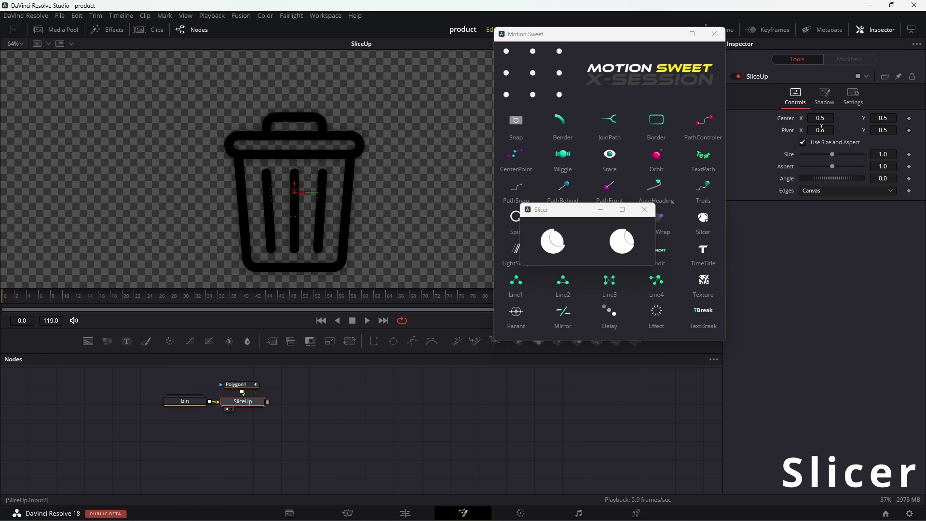
left_click_drag(220, 175, 231, 147)
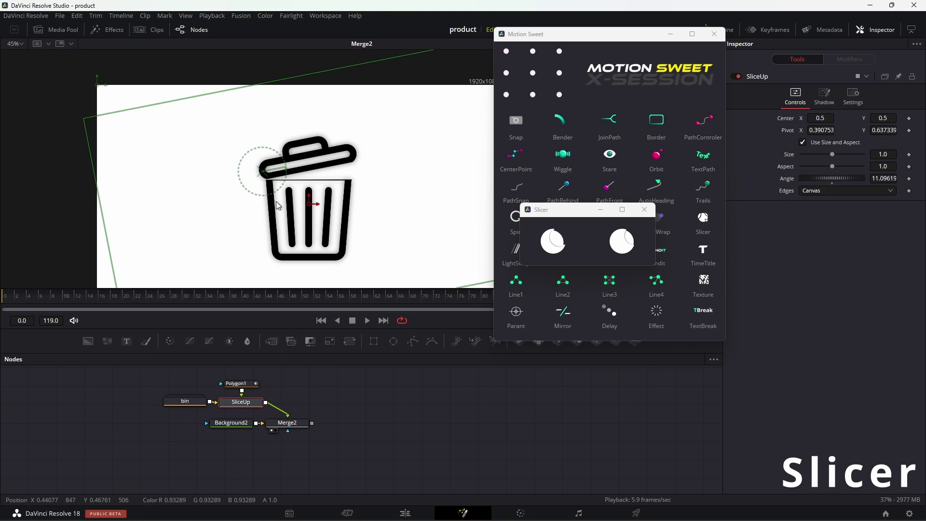
mouse_move(261, 190)
left_mouse_down()
mouse_move(241, 159)
mouse_move(259, 193)
left_mouse_up()
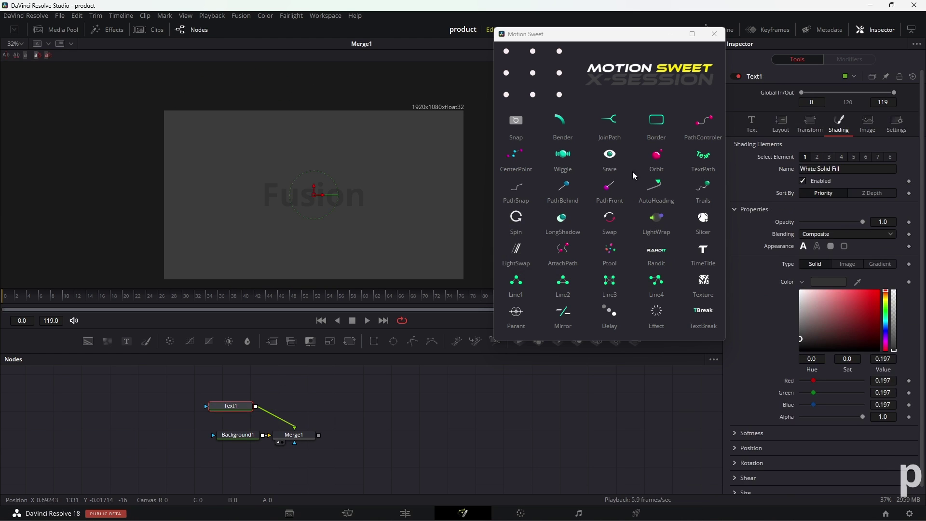
left_click_drag(403, 203, 385, 203)
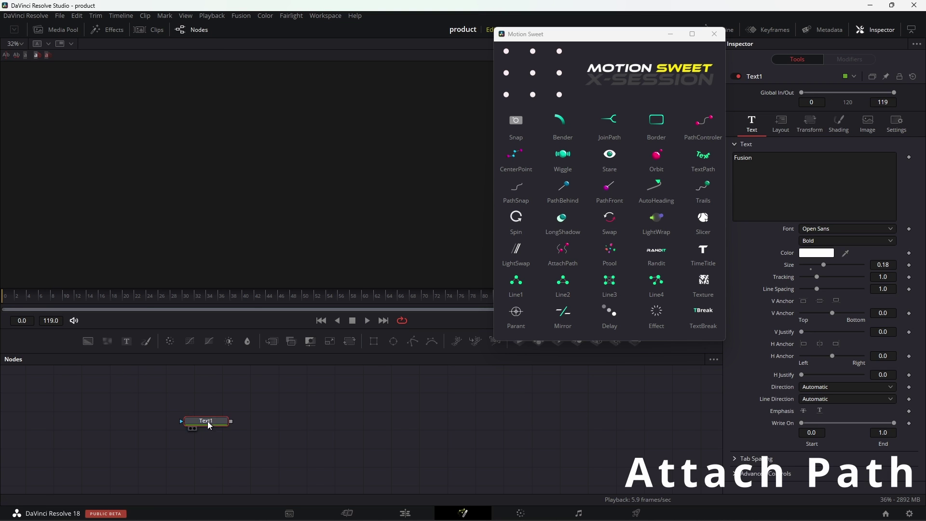
- Show Text1 in the viewer, set its size to 0.1127 and attach it to a winding Polygon1 path drawn across the frame
key("1")
left_click_drag(282, 211, 199, 179)
left_click_drag(889, 265, 858, 264)
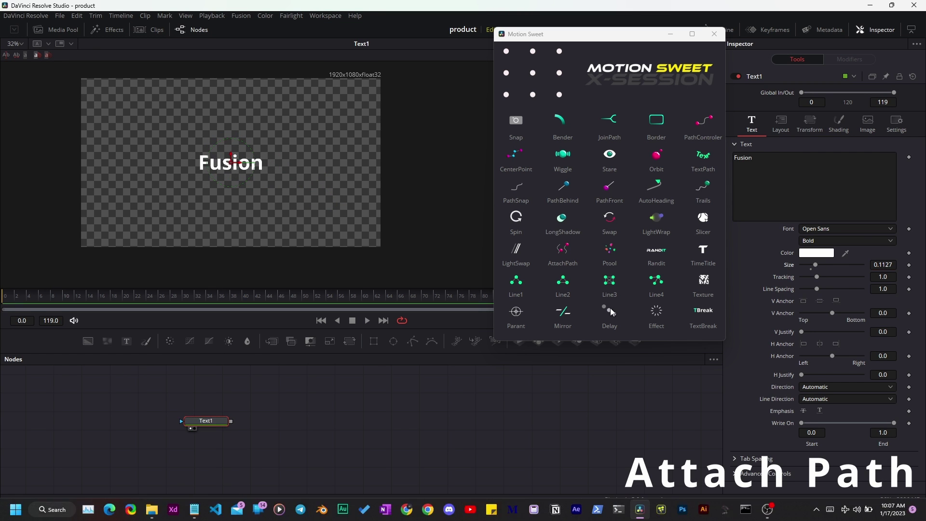
left_click_drag(412, 341, 339, 397)
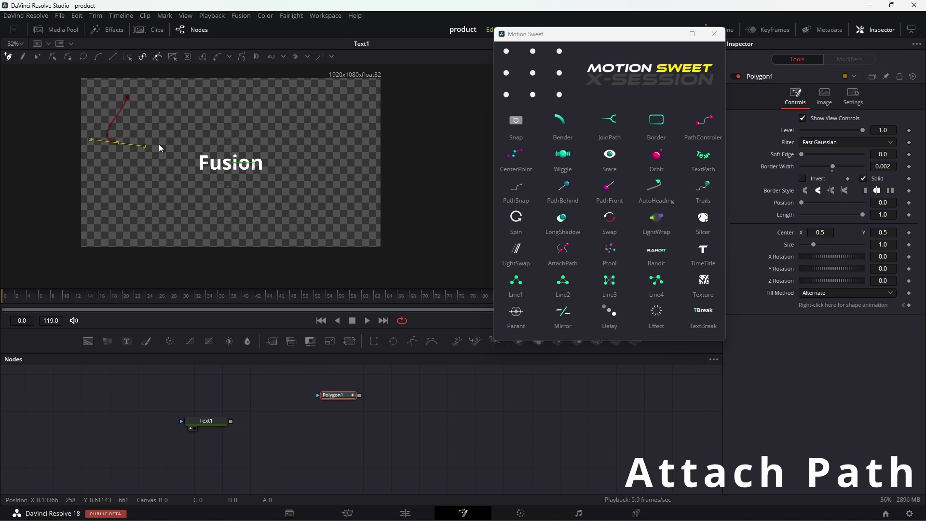
left_click(562, 251)
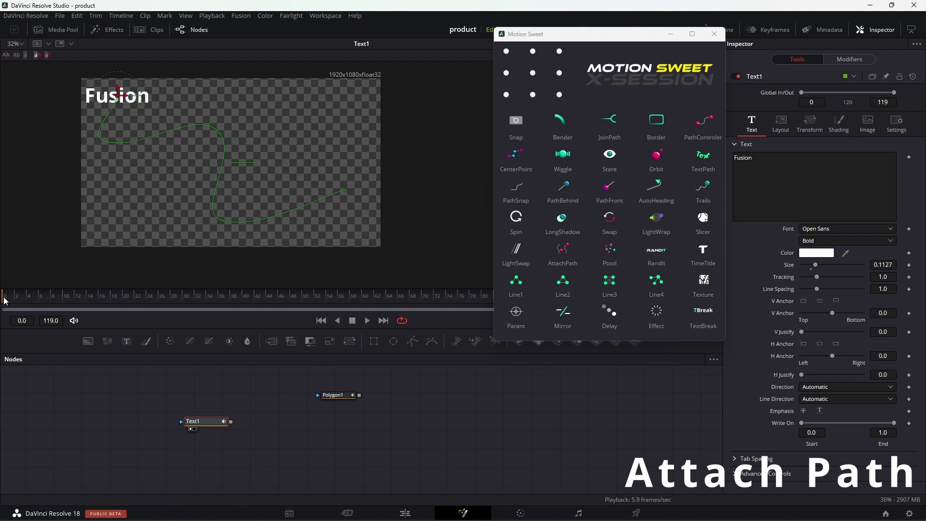
- Set the Displacement of Text1's Path1 modifier to 1.0 and scrub through the text's motion along the path
left_click(849, 59)
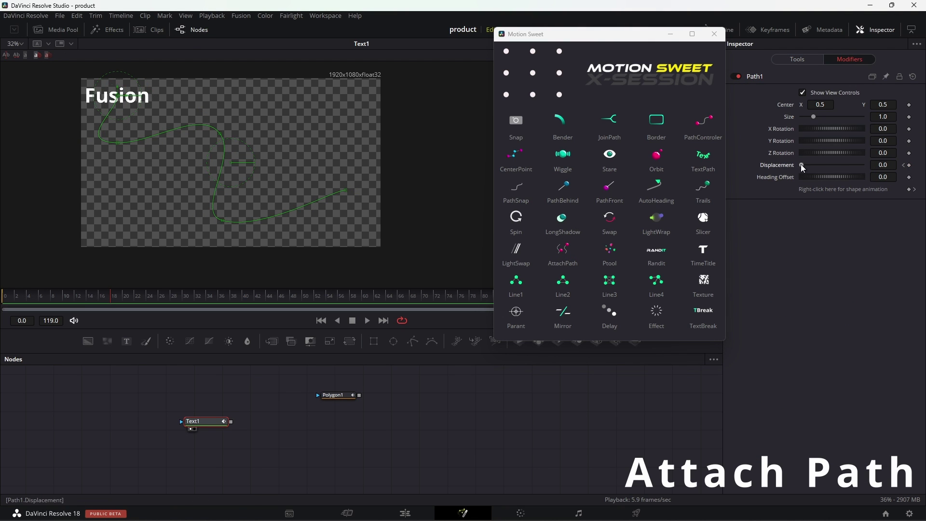
left_click_drag(801, 165, 866, 166)
left_click_drag(47, 294, 2, 279)
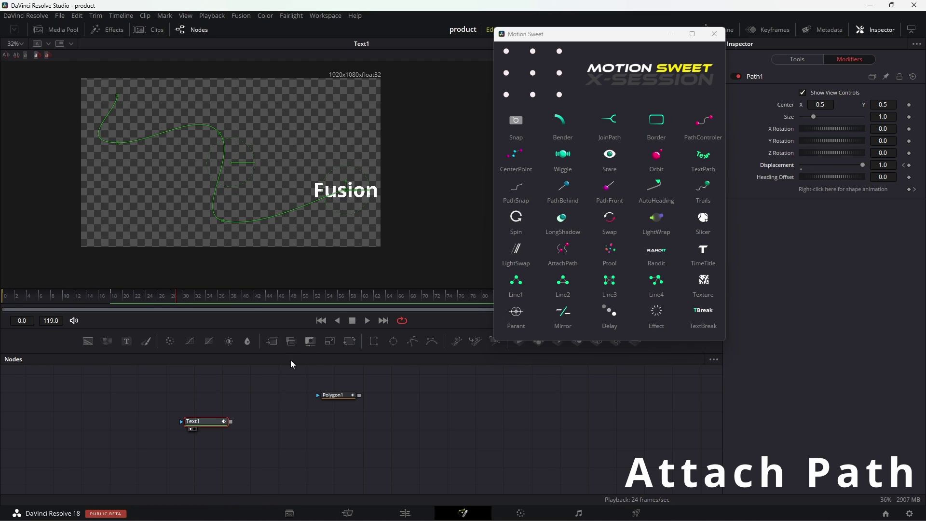
- Add Background1 with an Ellipse1 mask about 0.14 wide, attach the ellipse to the Polygon1 path and open its modifiers
left_click_drag(232, 392, 233, 392)
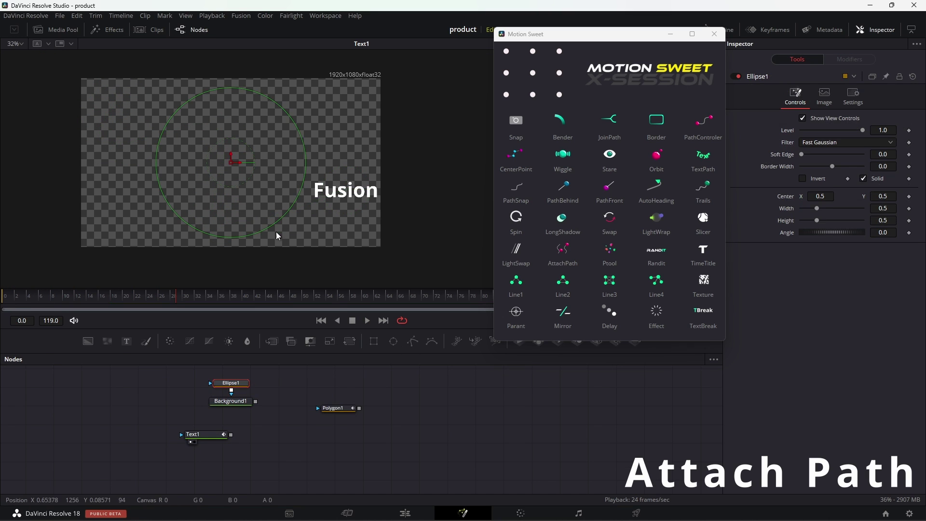
left_click(215, 408)
left_click(338, 409)
left_click(562, 250)
left_click(228, 384)
left_click(562, 251)
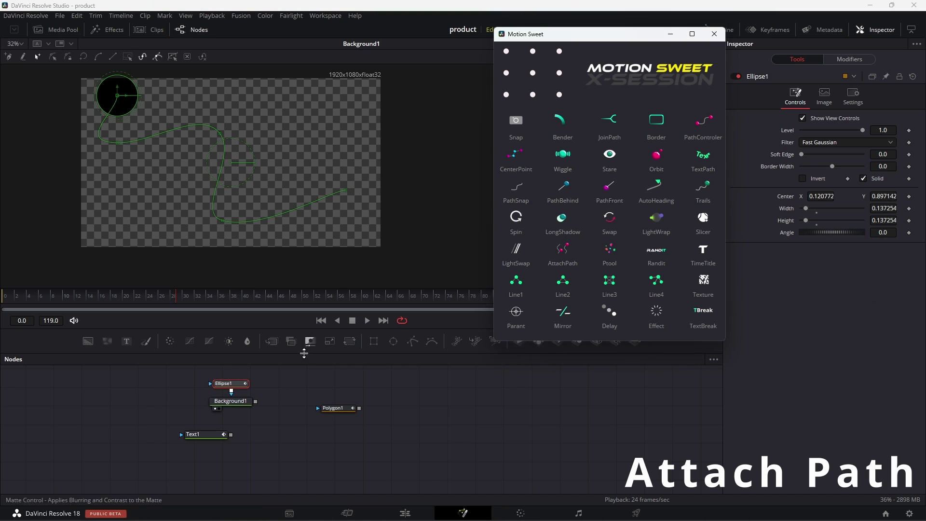
left_click(851, 60)
left_click(819, 77)
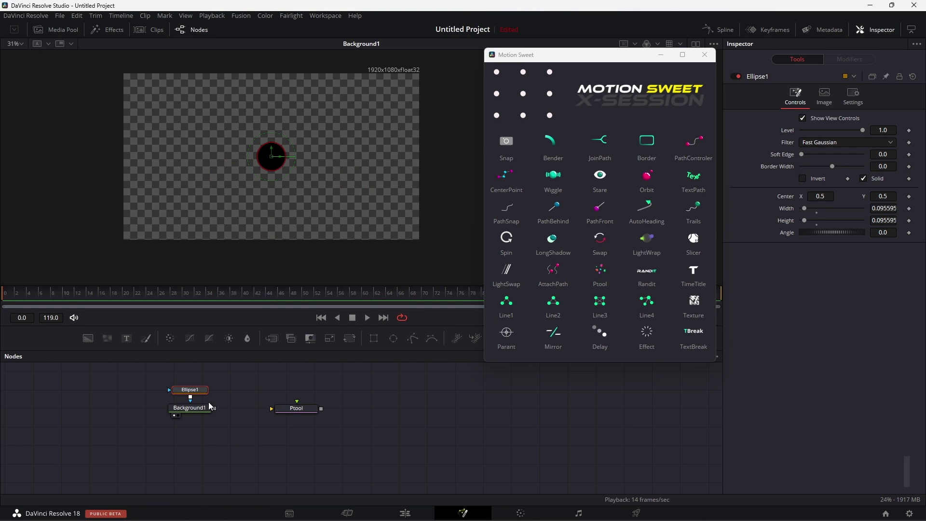
- Connect Background1 to Ptool, add a Text1 node connected to Ptool, and view the particle result
left_click(339, 379)
left_click_drag(291, 407, 310, 382)
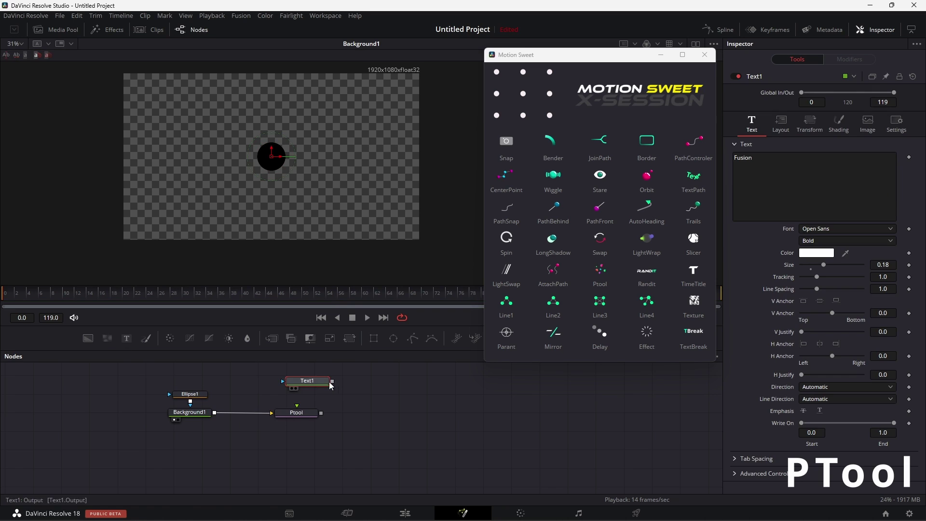
left_click(309, 415)
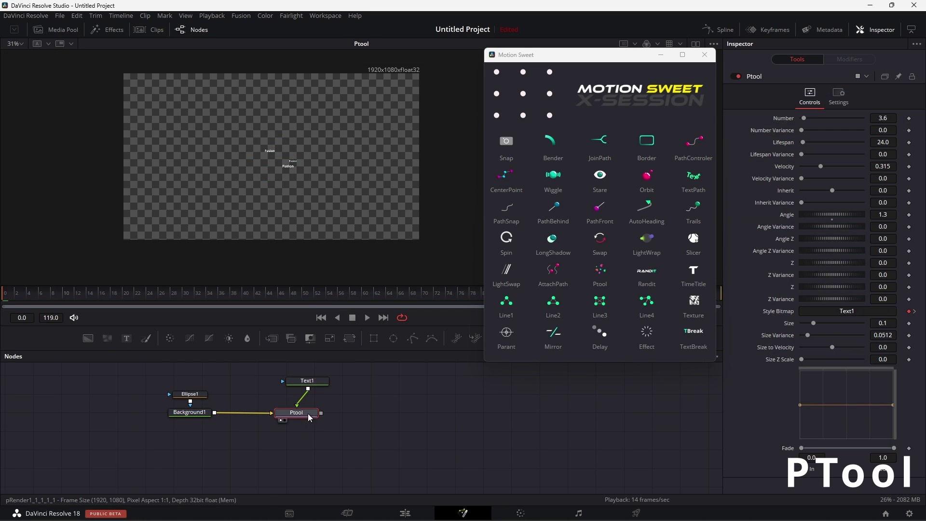
- Swap Ptool's inputs so Background1 supplies the particles, and merge Text1 over the particle output
left_click(314, 382)
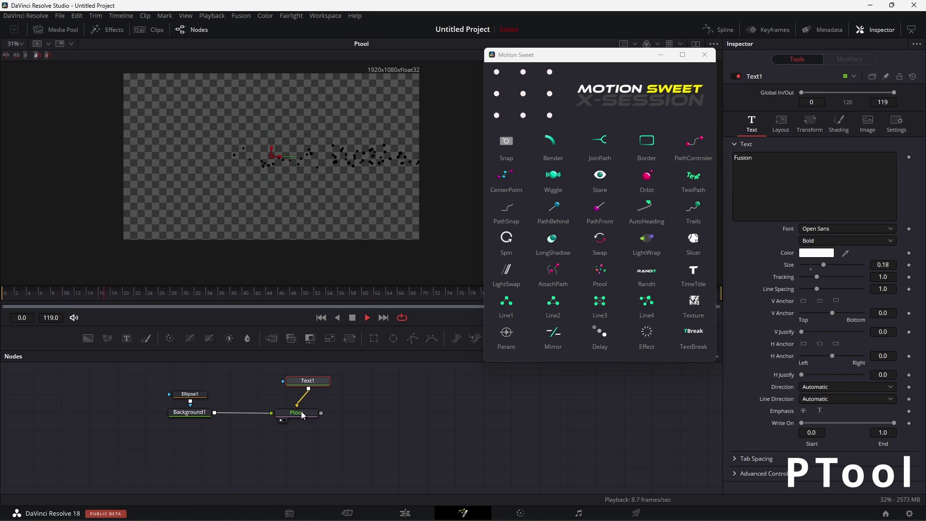
left_click_drag(323, 417, 323, 417)
- Change Background1's color to white
left_click(190, 412)
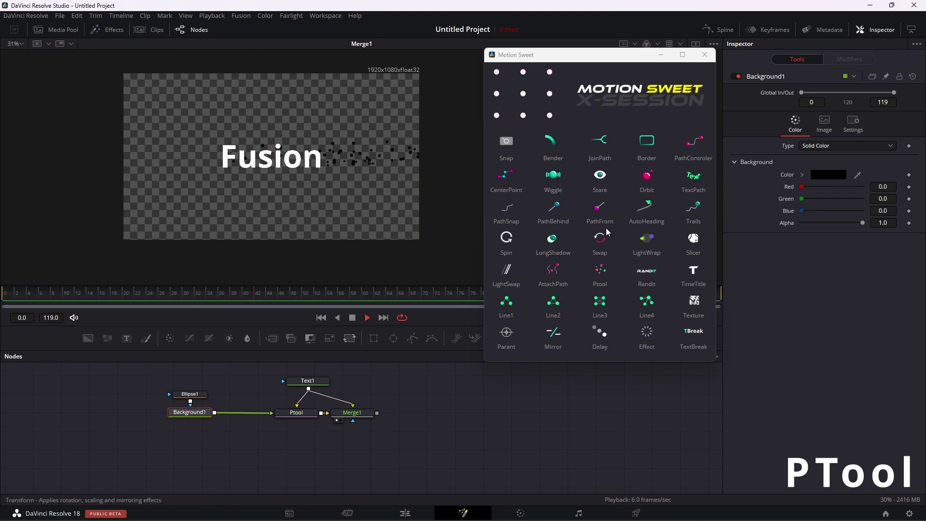
left_click(801, 175)
left_click(804, 193)
- Set Ptool's Number to 1.6 and Angle Variance to 127.8, and move the Fusion text toward the left of the frame
left_click(296, 412)
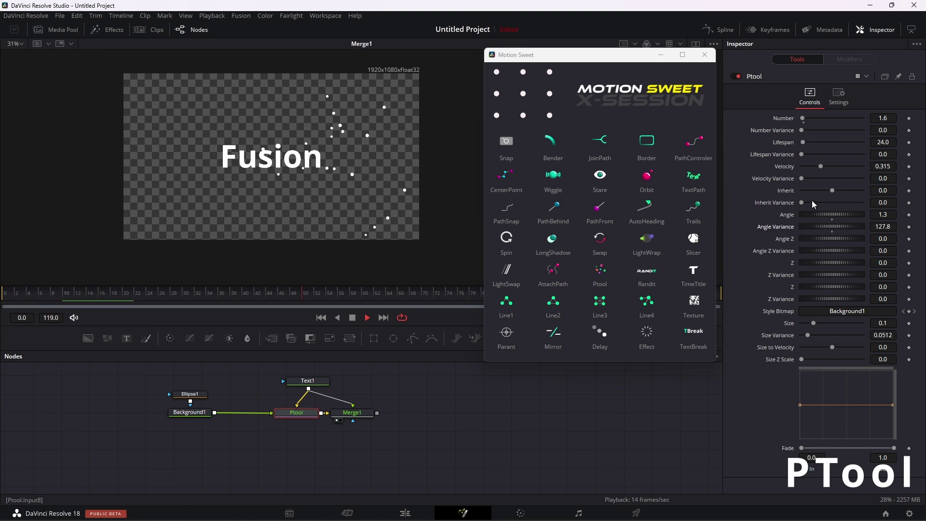
left_click(313, 384)
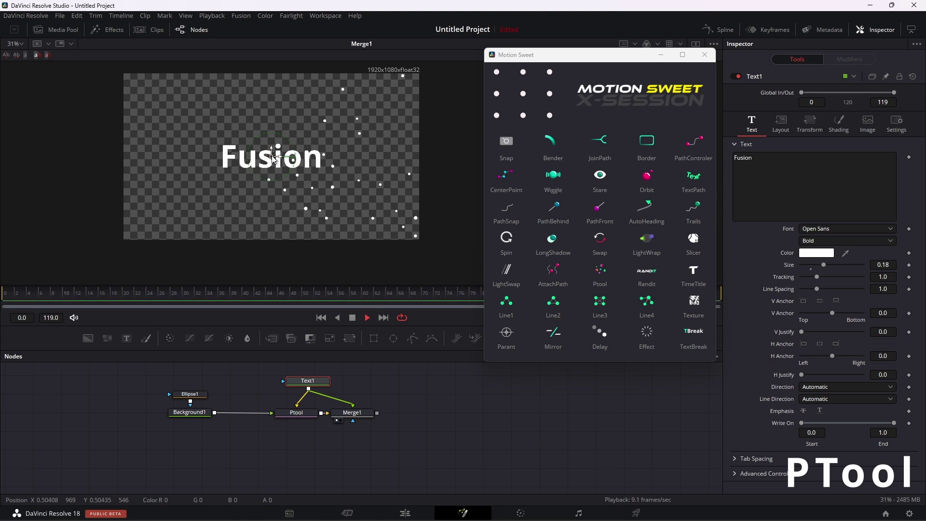
left_click_drag(273, 158, 174, 177)
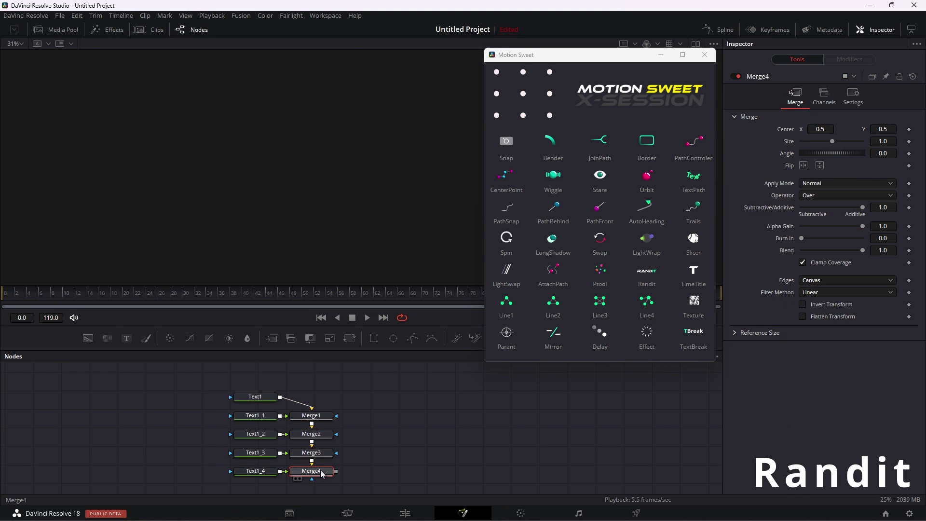
- View Merge4 and randomize the center positions of the five Text nodes with Randit
key("1")
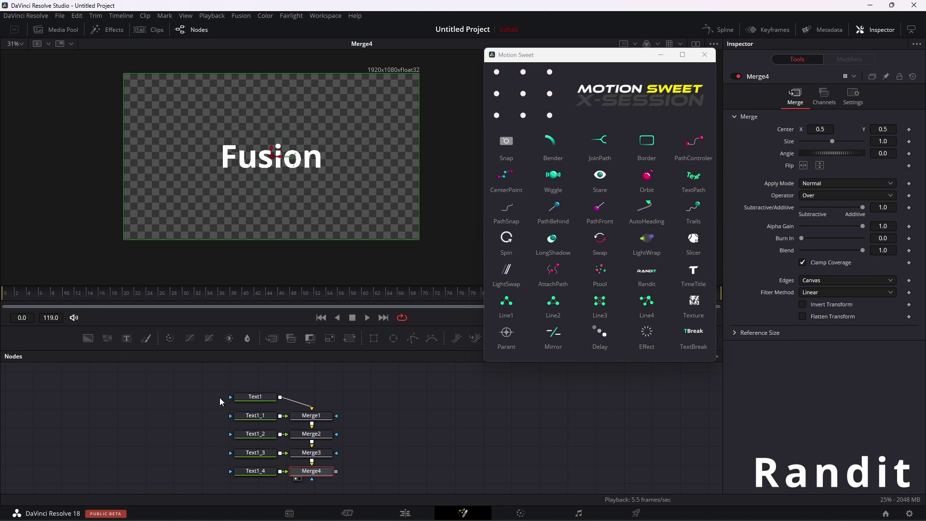
left_click_drag(198, 388, 275, 484)
left_click(647, 273)
left_click(398, 254)
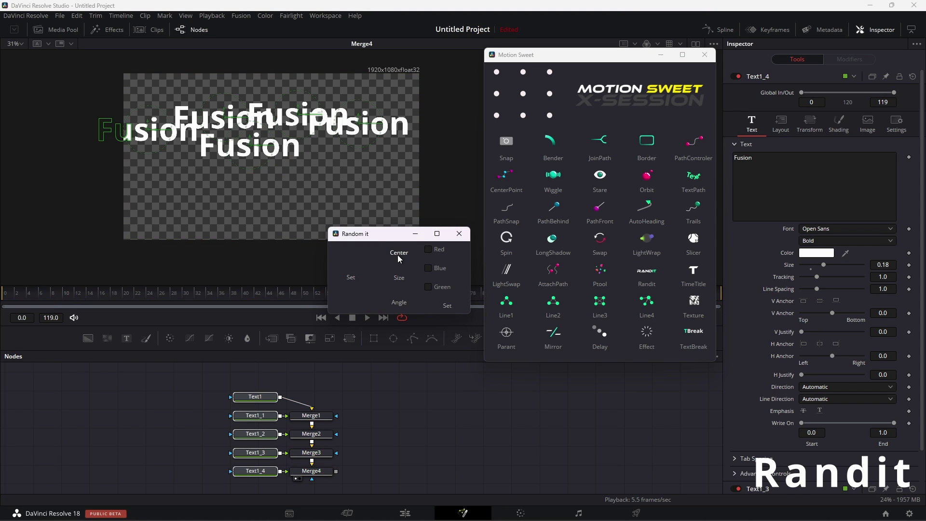
left_click(397, 254)
- Randomize the colors of the five Text nodes with Red, Blue and Green all enabled
left_click(438, 251)
left_click(436, 268)
left_click(437, 285)
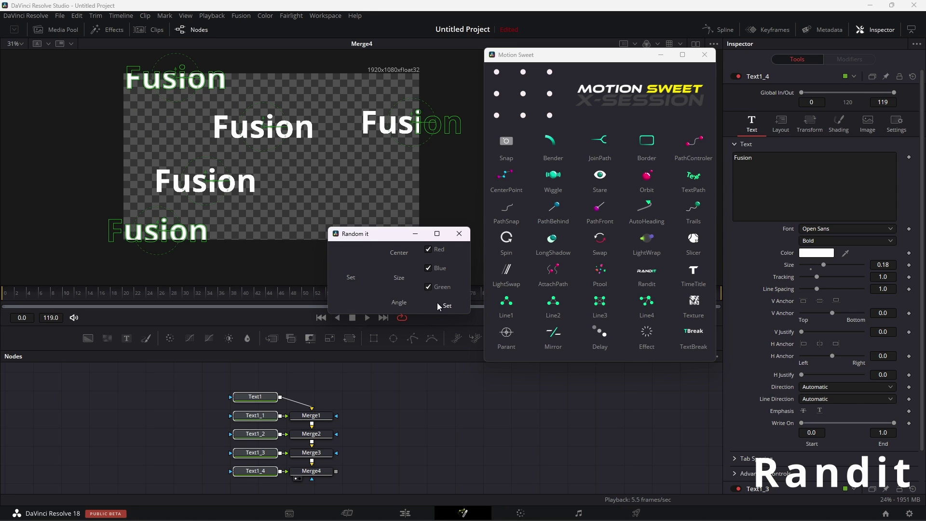
left_click(444, 306)
left_click(444, 307)
left_click(444, 307)
- Randomize the angles and sizes of the five Text nodes several times
left_click(398, 303)
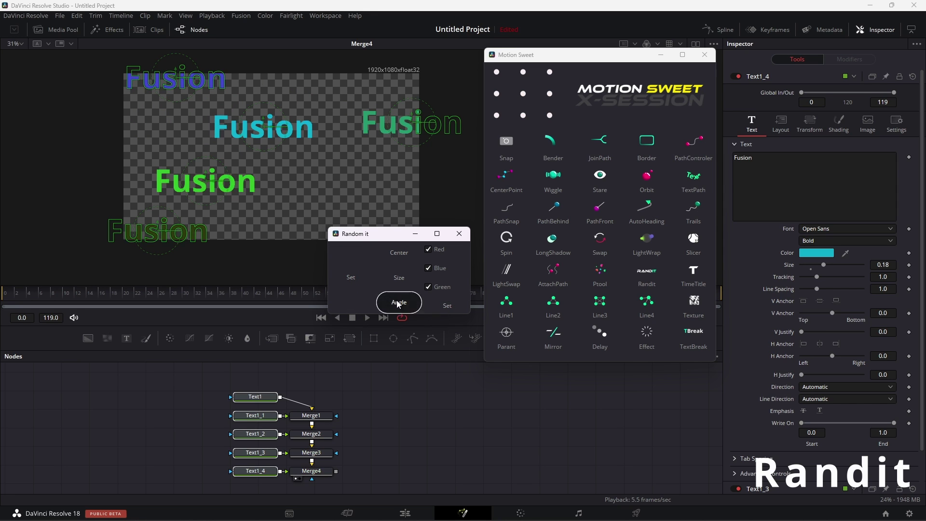
left_click(398, 304)
left_click(398, 304)
left_click(399, 277)
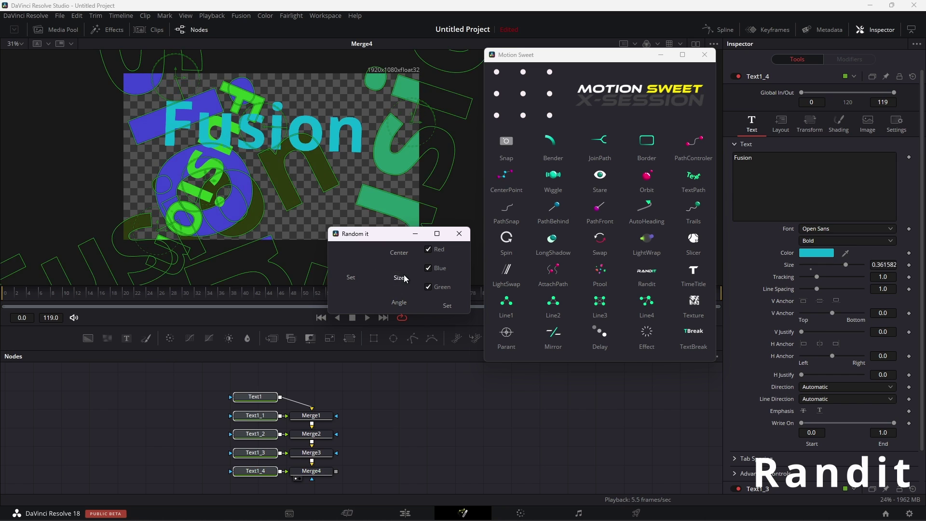
left_click(399, 277)
left_click(399, 278)
- Move the Random it dialog aside and randomize the text colors again with Blue disabled and Red and Green enabled
left_click_drag(382, 238, 419, 201)
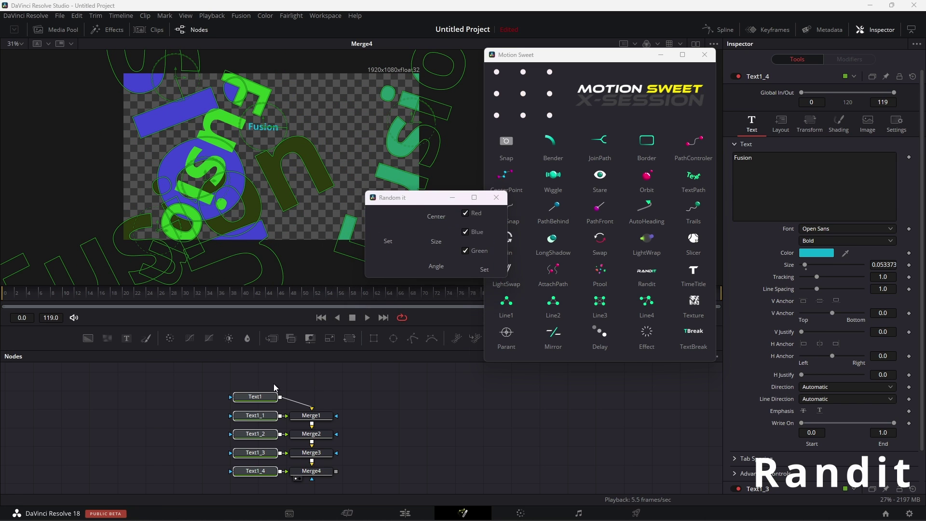
left_click(483, 269)
left_click(477, 251)
left_click(485, 270)
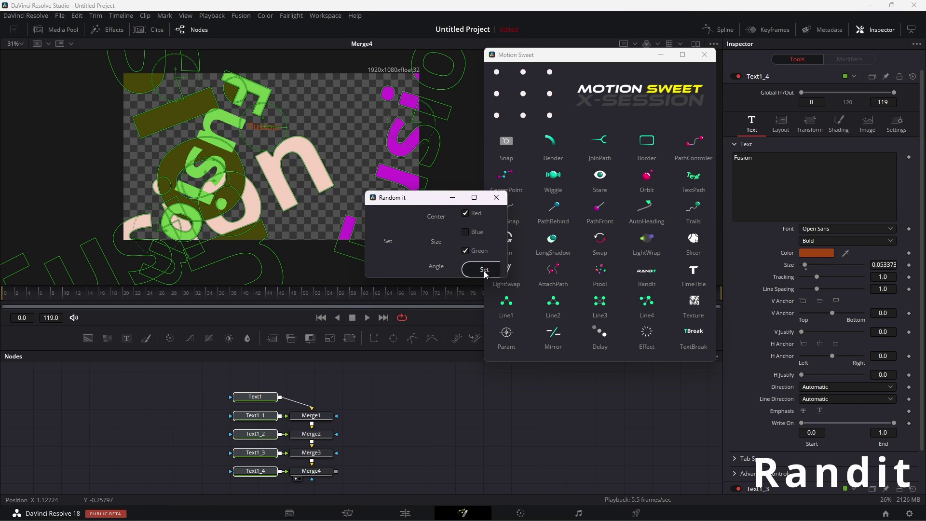
left_click(484, 270)
left_click(484, 269)
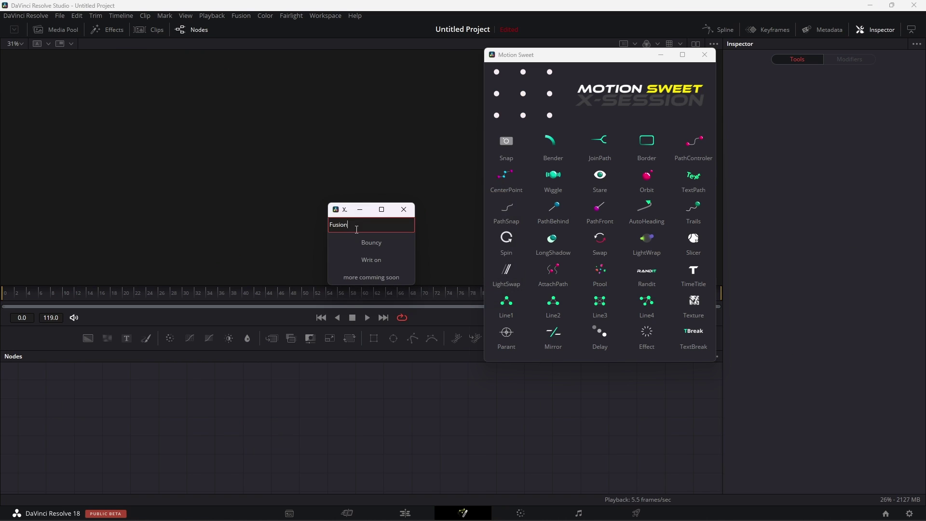
- Create a Bouncy animated title with the text "Fusion"
left_click(367, 243)
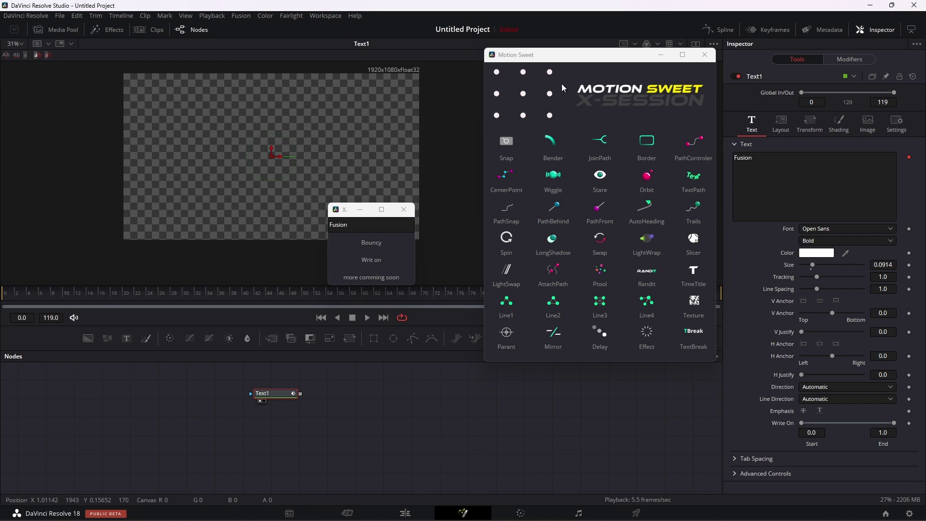
left_click_drag(562, 86, 701, 77)
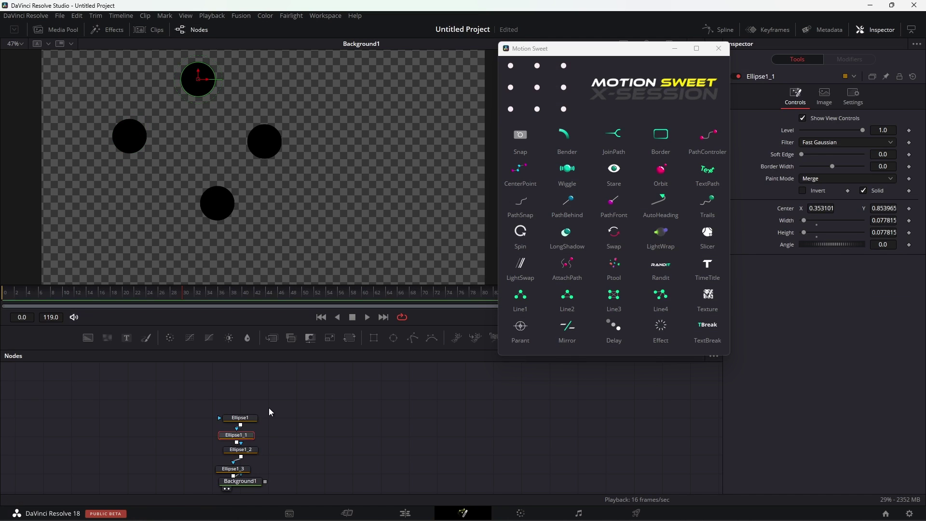
- Create a Line1 connection through the four ellipses, merge it over Background1 and move Ellipse1 to about X 0.62, Y 0.76
left_click(526, 298)
left_click_drag(304, 407, 285, 484)
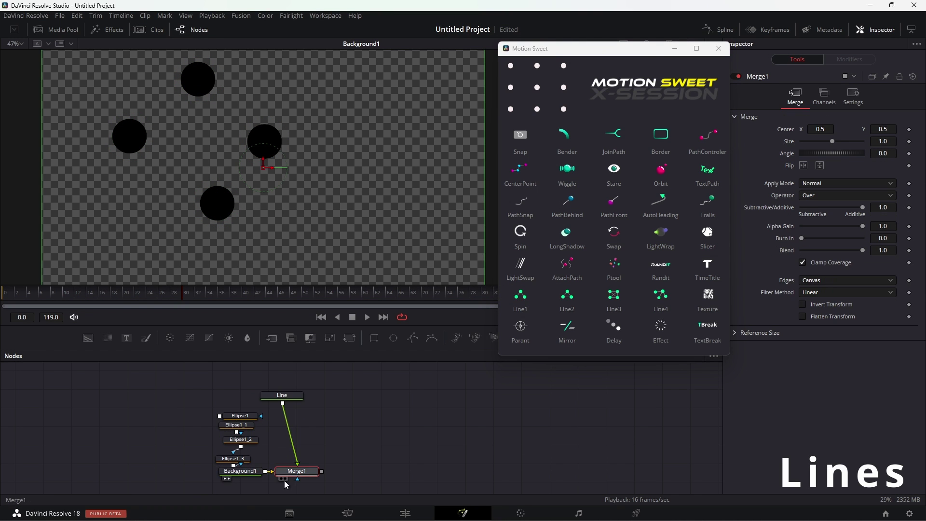
left_click(247, 416)
left_click_drag(217, 203, 318, 102)
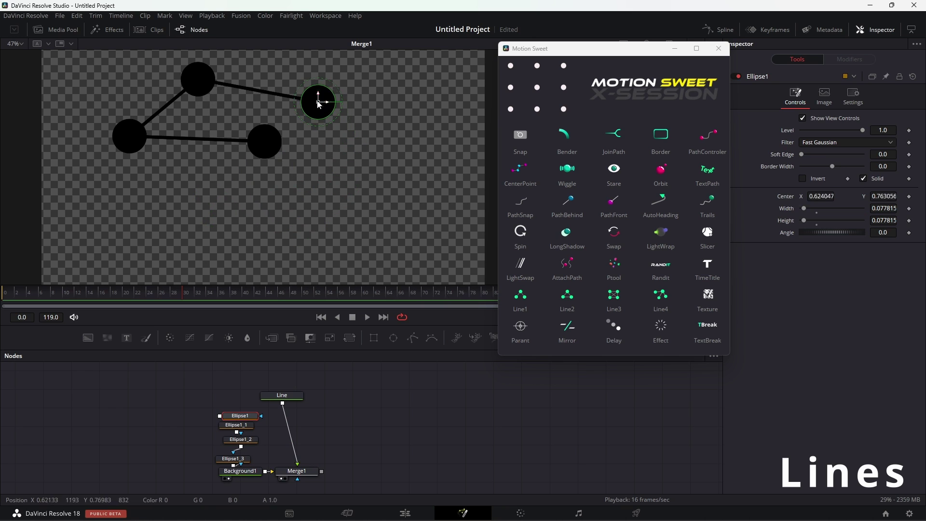
- Select all four ellipse nodes and move the Ellipse mask at the open end of the line to about X 0.32, Y 0.31
left_click(238, 425)
left_click(241, 439)
left_click_drag(209, 419, 263, 463)
left_click_drag(264, 140, 187, 219)
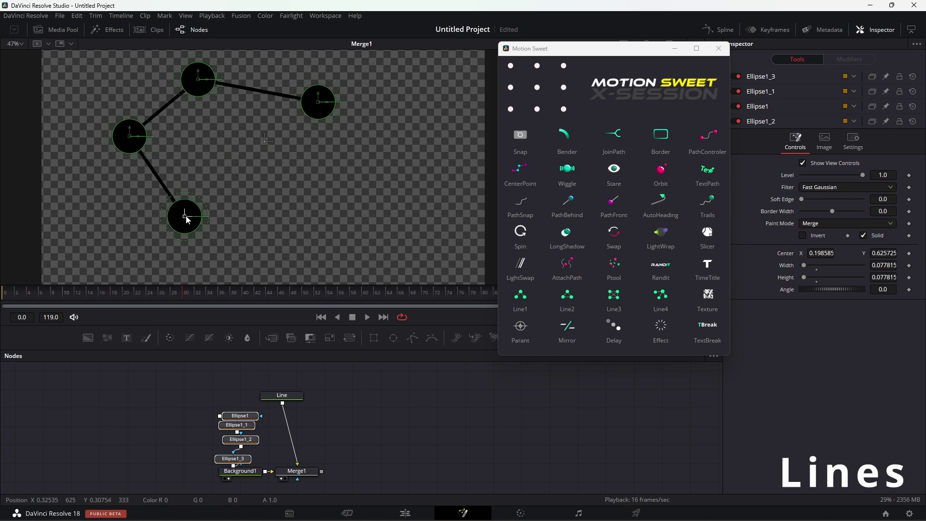
- Apply Wiggle to the four selected ellipses and play the animated line connections
left_click(565, 180)
key("space")
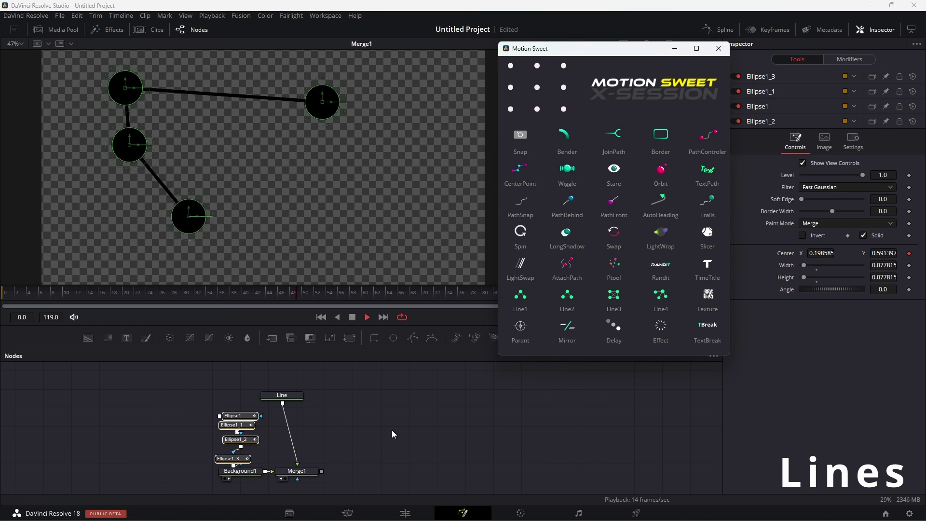
key("space")
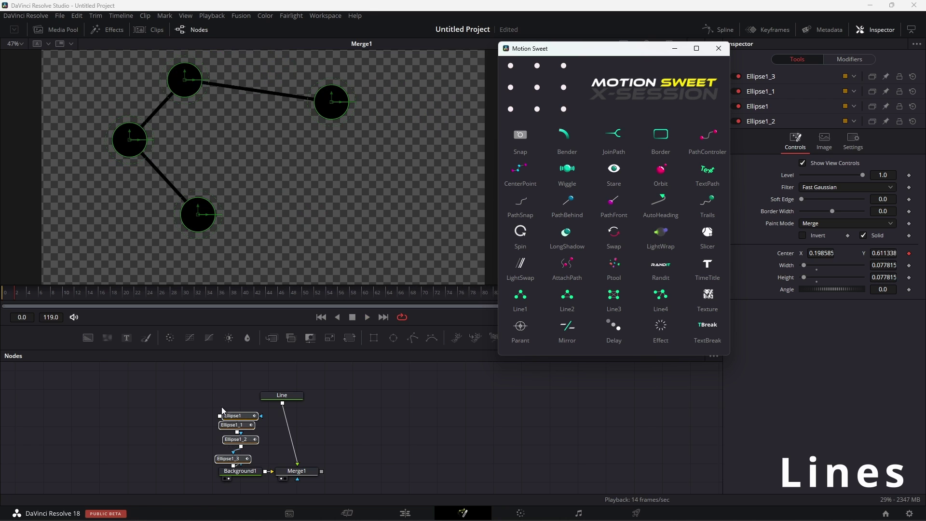
- Disconnect the Line node from Merge1, set it aside and create a Line2 connection from the four ellipses
left_click_drag(280, 396, 381, 404)
left_click_drag(332, 453, 351, 451)
left_click_drag(277, 406, 236, 460)
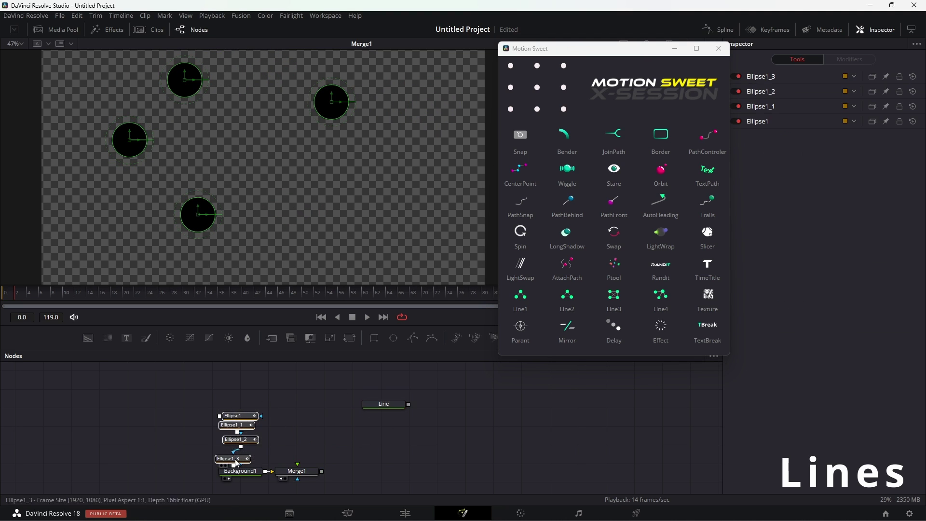
left_click(567, 297)
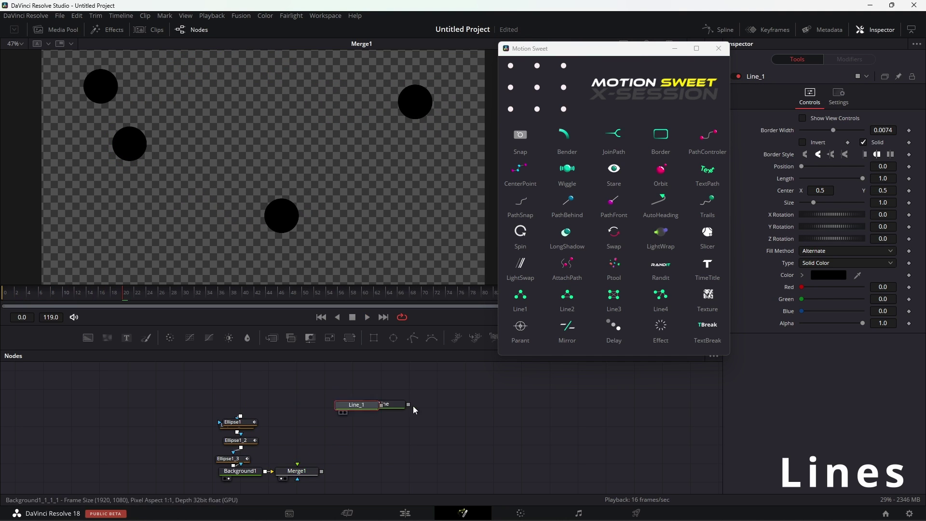
- Create a Line3 connection from the four ellipses, connect it to Merge1 and play the animation from about frame 20
left_click(614, 296)
left_click_drag(300, 447, 299, 469)
left_click_drag(263, 399, 303, 408)
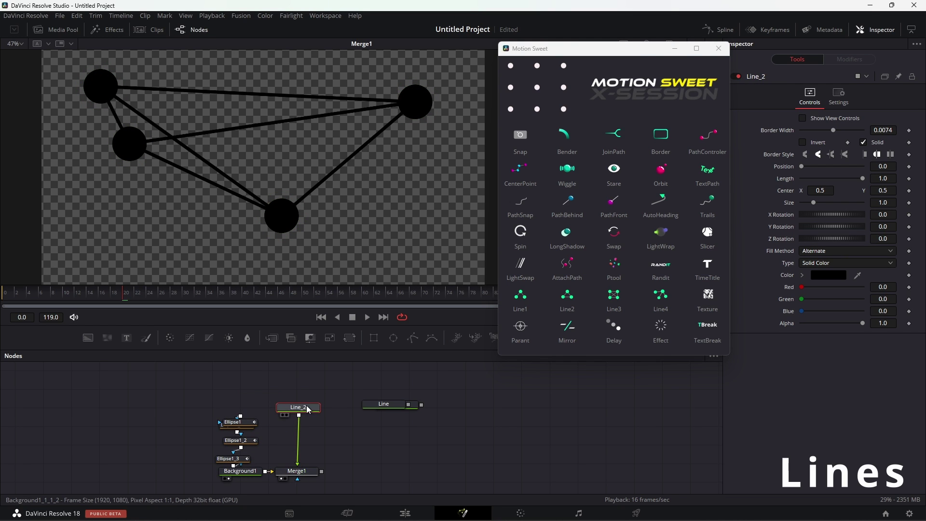
key("space")
left_click(122, 296)
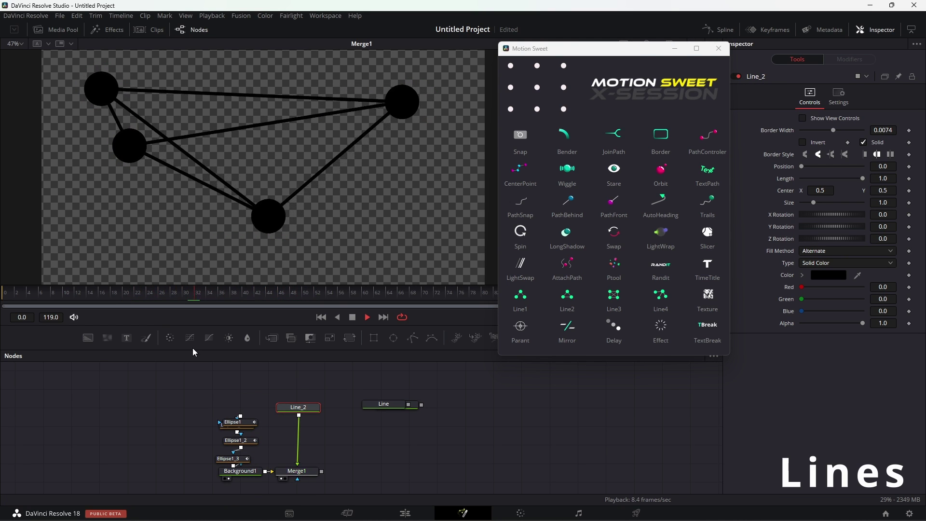
- Stop playback, disconnect Line_2 from Merge1 and set it aside next to the Line node
key("space")
left_click_drag(307, 446, 314, 432)
left_click_drag(300, 408, 376, 409)
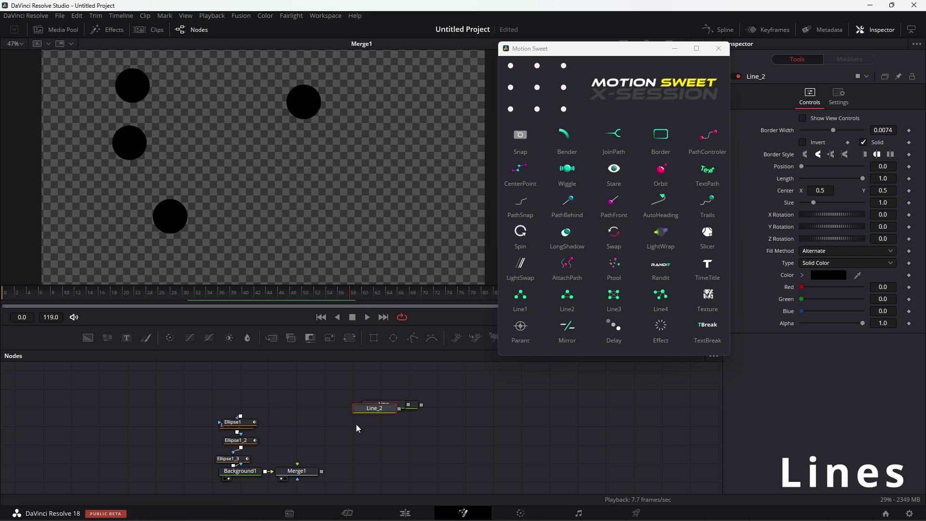
- Create a Line4 connection from the ellipse nodes with Ellipse1 as the hub, connect it to Merge1 and play the animation
left_click_drag(270, 401, 220, 460)
left_click_drag(250, 423, 246, 462)
left_click(245, 406)
left_click(662, 304)
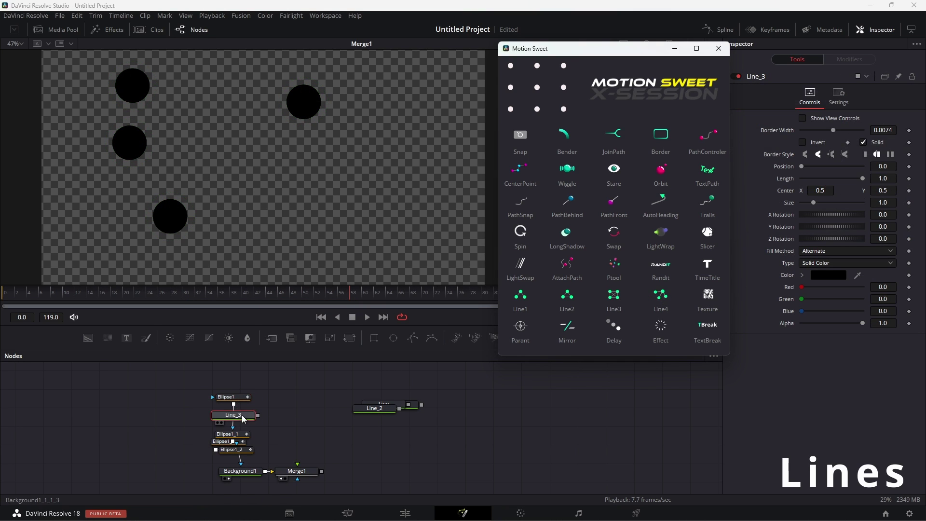
left_click_drag(312, 409, 297, 466)
key("space")
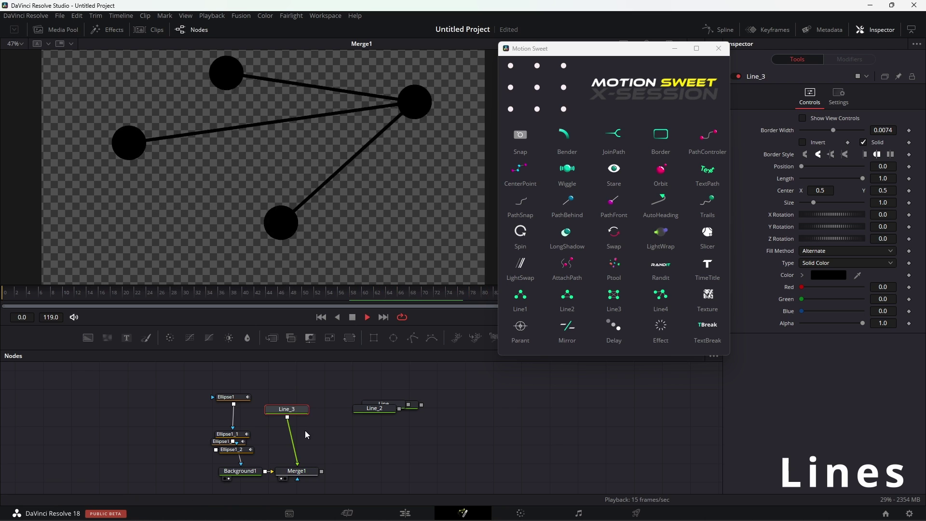
- Stop playback, add a Text node above the ellipses and create a Line4 connection from the text and the ellipses
key("space")
left_click(203, 381)
left_click_drag(127, 338, 269, 379)
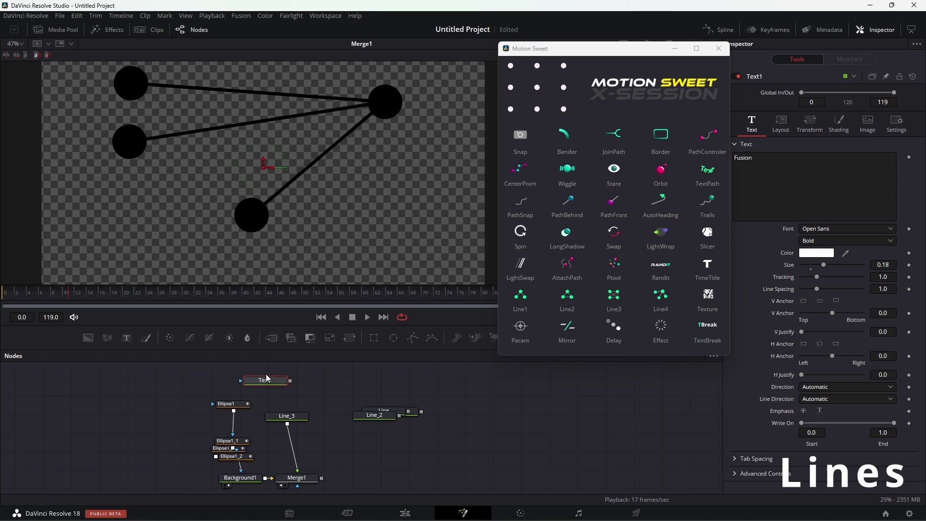
left_click_drag(176, 400, 245, 468)
left_click(243, 387)
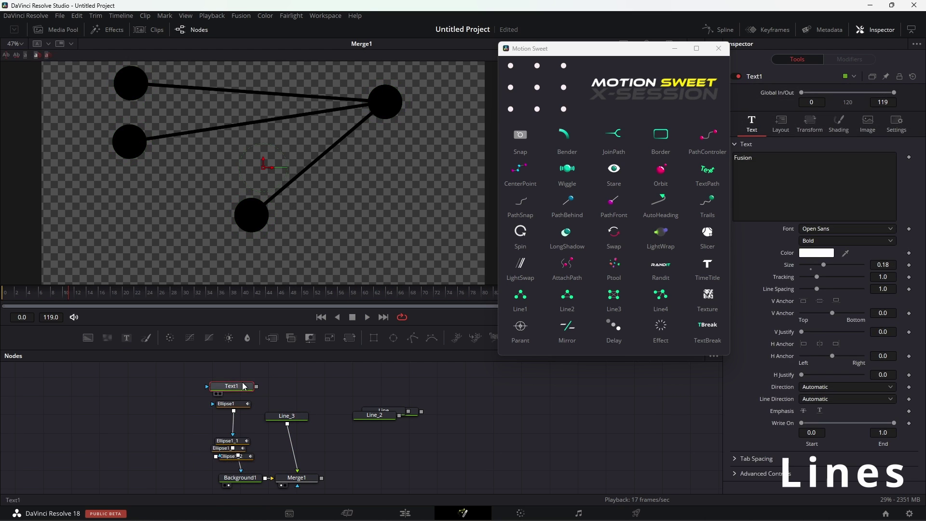
left_click_drag(165, 375, 247, 466)
left_click(661, 296)
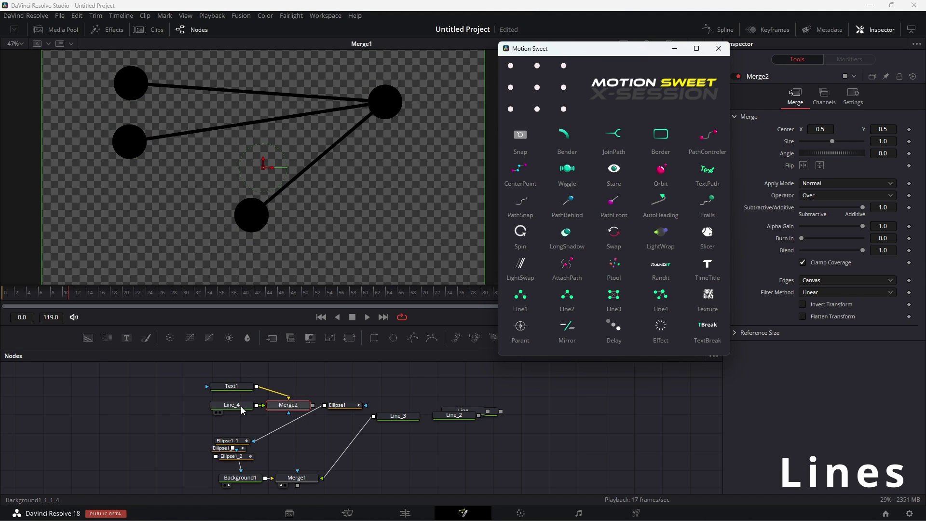
- Rearrange Line_4, Merge2 and Ellipse1, connect Merge2 to Merge1 and move the Fusion text toward the lower left of the frame
left_click_drag(241, 407, 356, 383)
left_click_drag(299, 406, 347, 390)
left_click_drag(341, 405, 233, 418)
left_click_drag(361, 391, 321, 479)
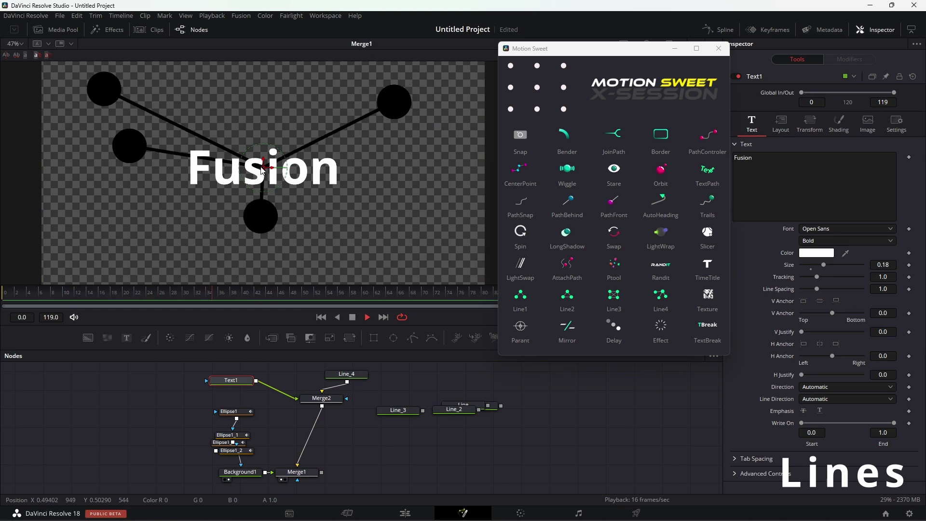
left_click_drag(262, 169, 98, 265)
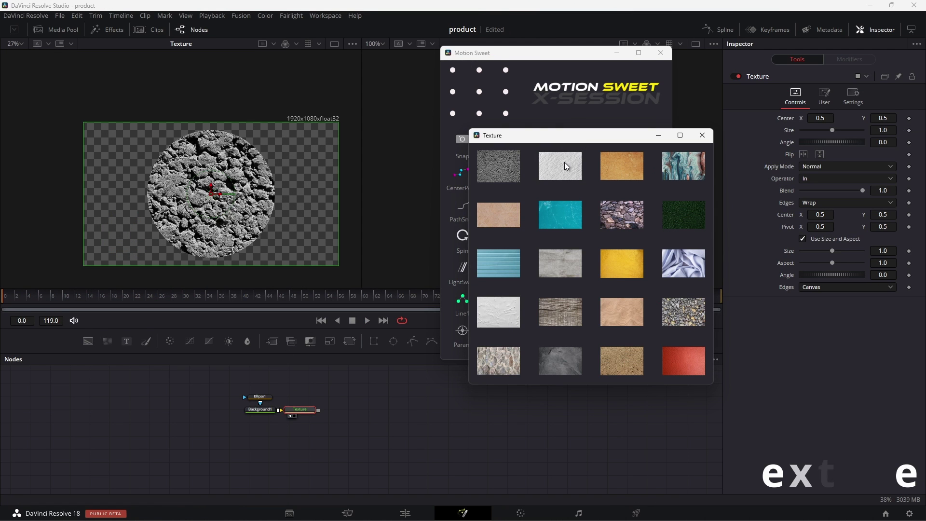
- Swap the circle's texture to white, cracked beige and yellow in turn
left_click(567, 166)
left_click(493, 223)
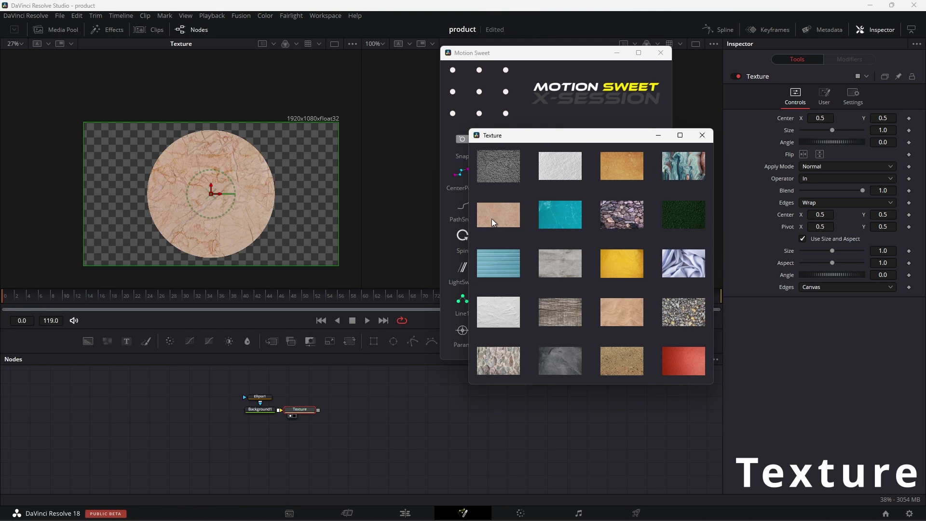
left_click(629, 268)
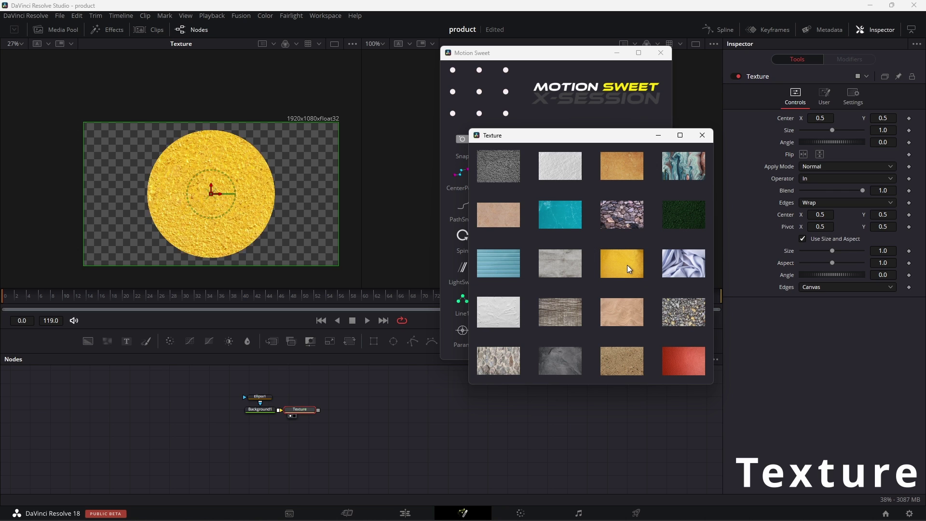
- Apply the Texture tool to Background1, using the dark grey rock texture first and the white one second
left_click(263, 413)
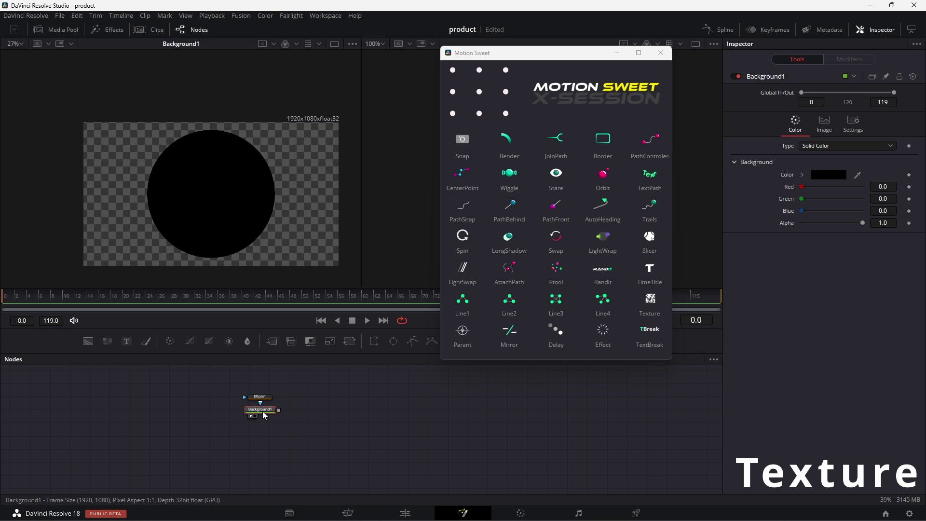
left_click(659, 299)
left_click_drag(452, 118, 589, 140)
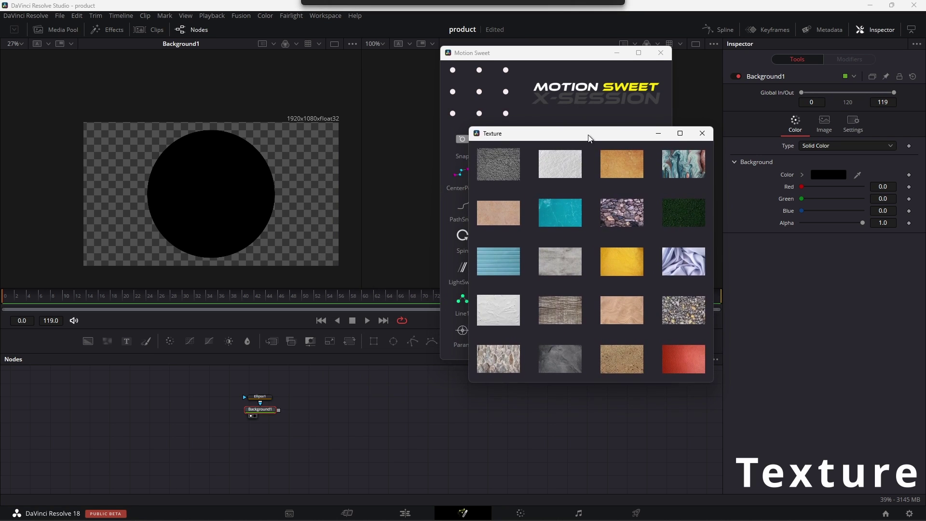
left_click(495, 174)
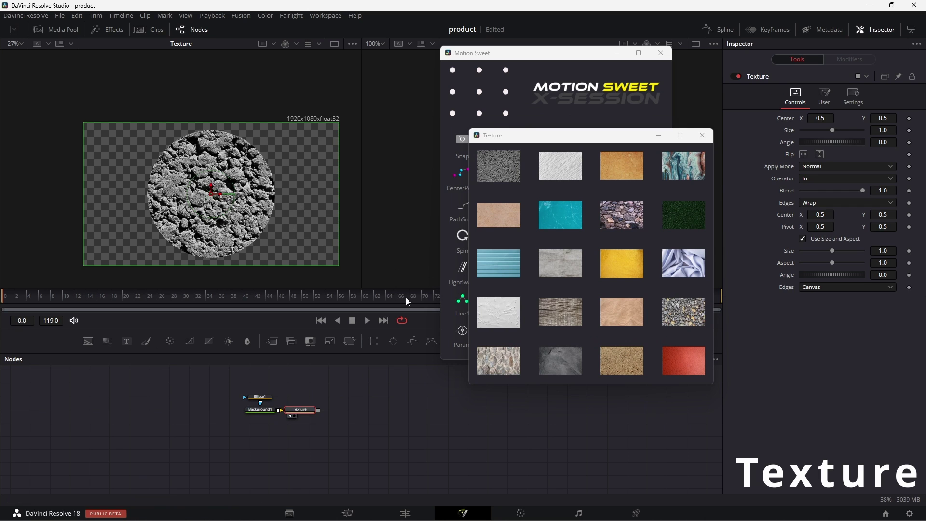
left_click(567, 166)
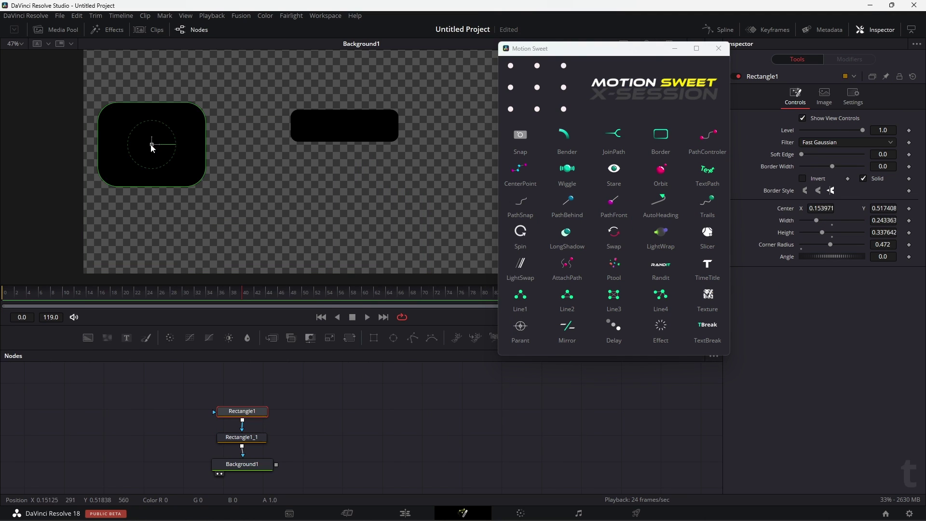
- Parent Rectangle1_1 to Rectangle1 with the Parant tool and move Rectangle1 slightly to the right
mouse_move(150, 149)
left_mouse_down()
mouse_move(172, 170)
mouse_move(188, 160)
mouse_move(205, 182)
mouse_move(252, 131)
mouse_move(151, 144)
mouse_move(195, 163)
mouse_move(159, 162)
mouse_move(262, 132)
mouse_move(139, 159)
mouse_move(199, 157)
mouse_move(161, 138)
mouse_move(164, 154)
left_mouse_up()
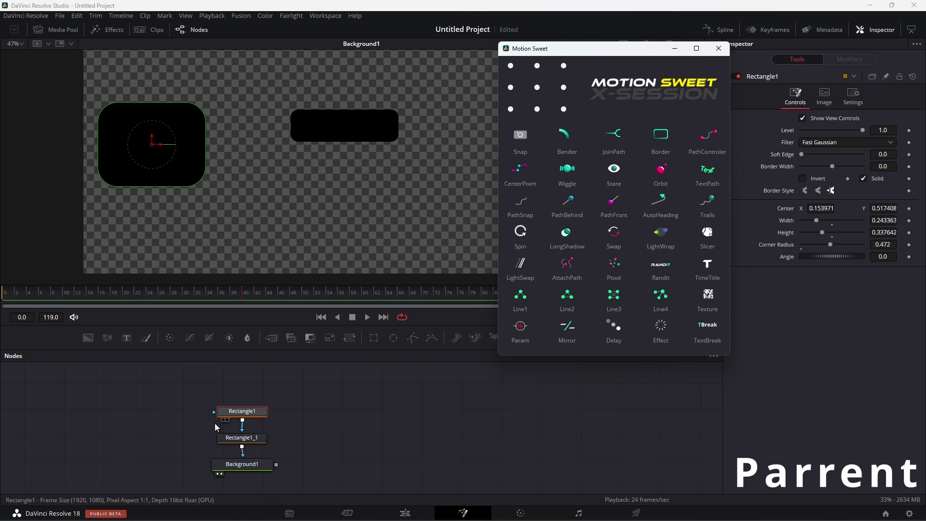
left_click(255, 442)
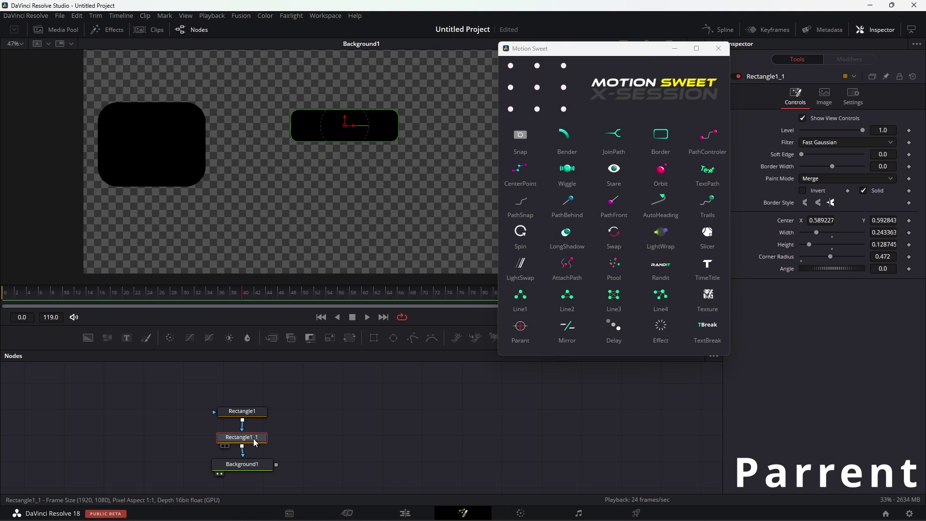
left_click(521, 328)
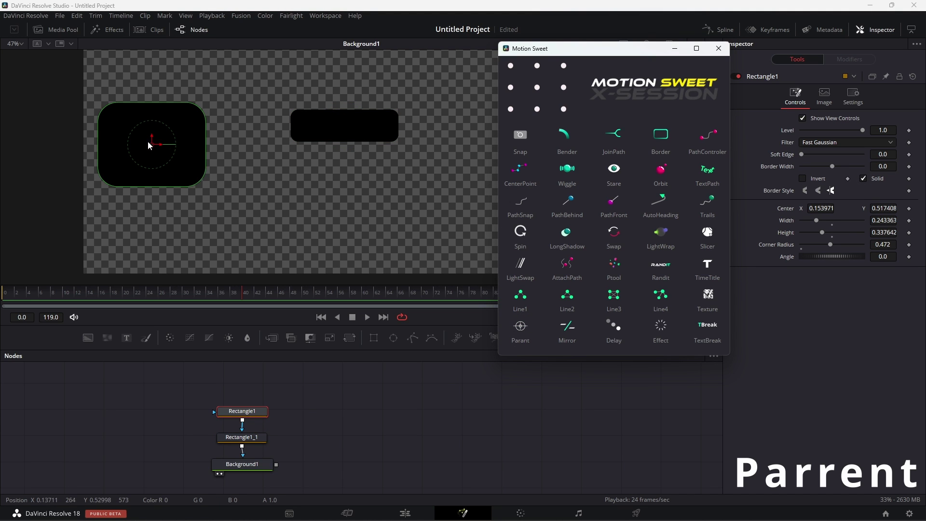
left_click_drag(152, 148, 170, 142)
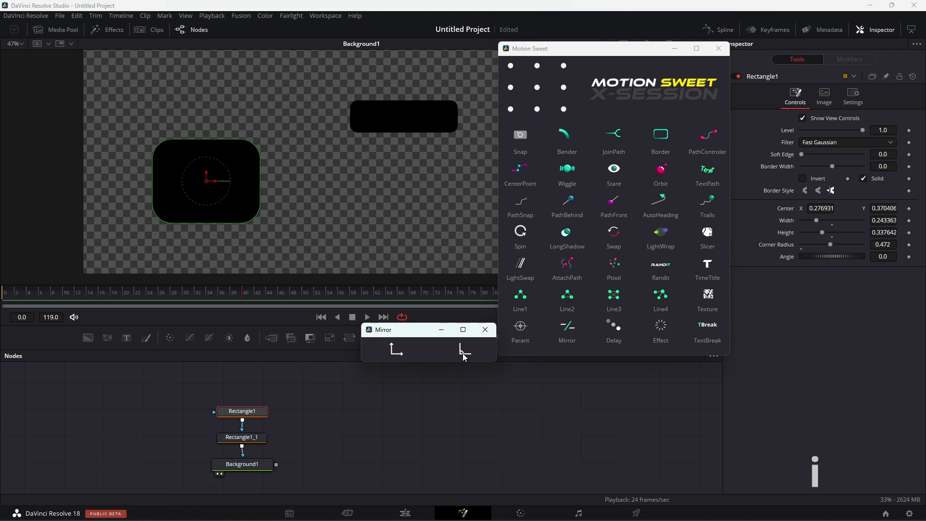
- Mirror Rectangle1_1 against Rectangle1 with the second mirror option and move Rectangle1 down and to the right
left_click(458, 355)
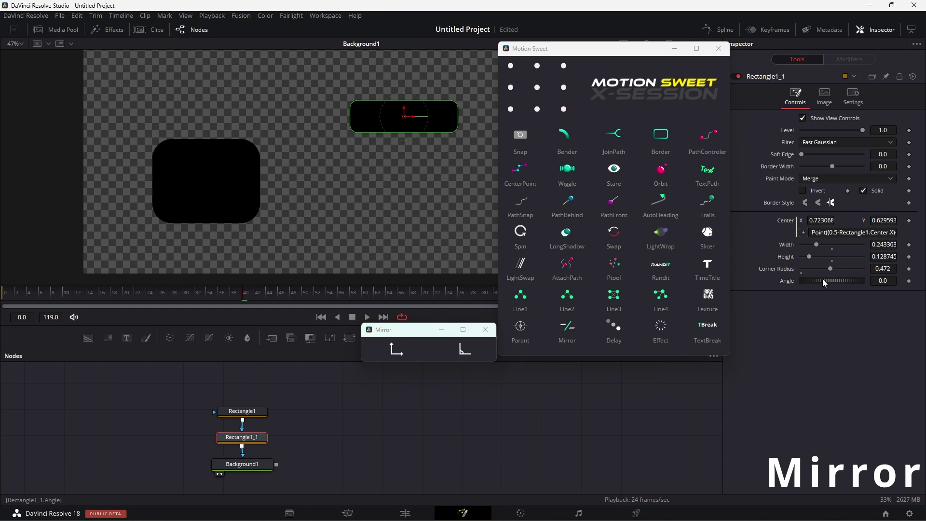
left_click_drag(825, 283, 793, 283)
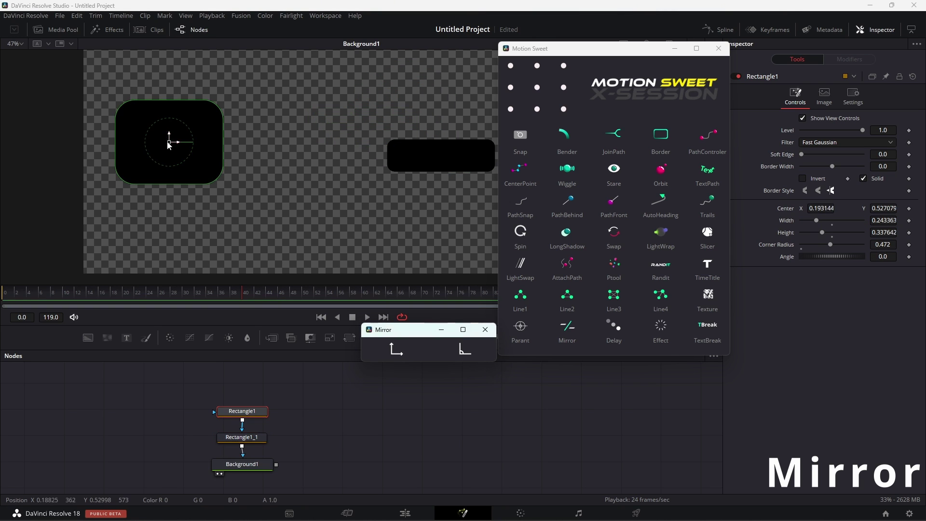
left_click_drag(168, 145, 206, 182)
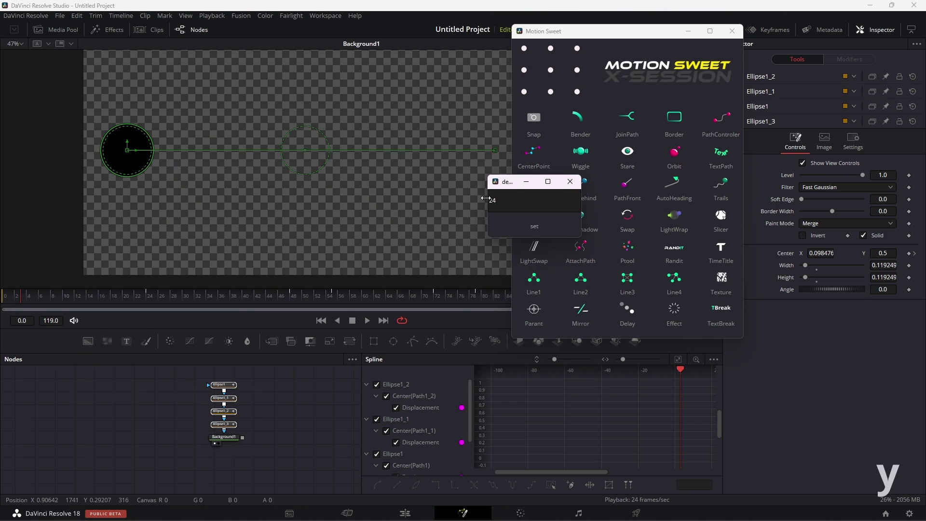
- Undo the last change and apply the Delay tool to the four selected ellipses with a value of 24
left_click_drag(505, 181, 315, 325)
key("ctrl+z")
left_click(317, 345)
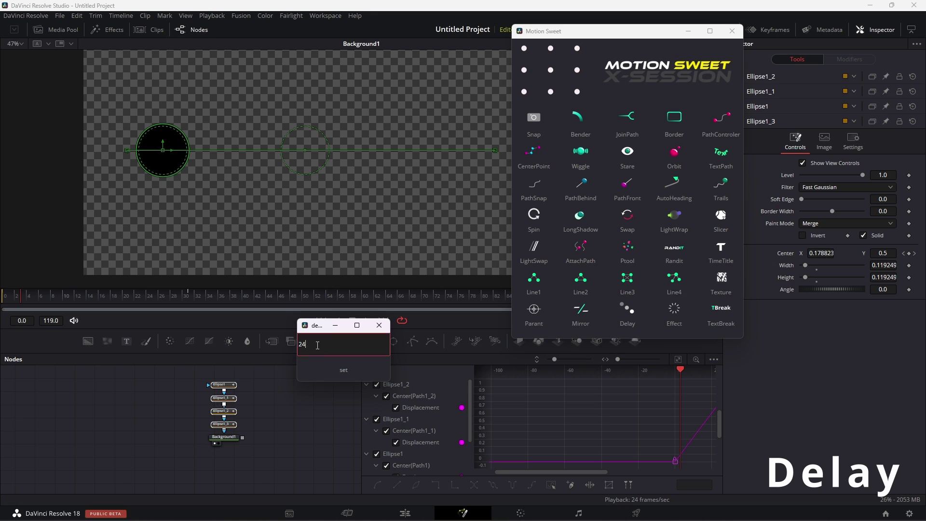
left_click(343, 370)
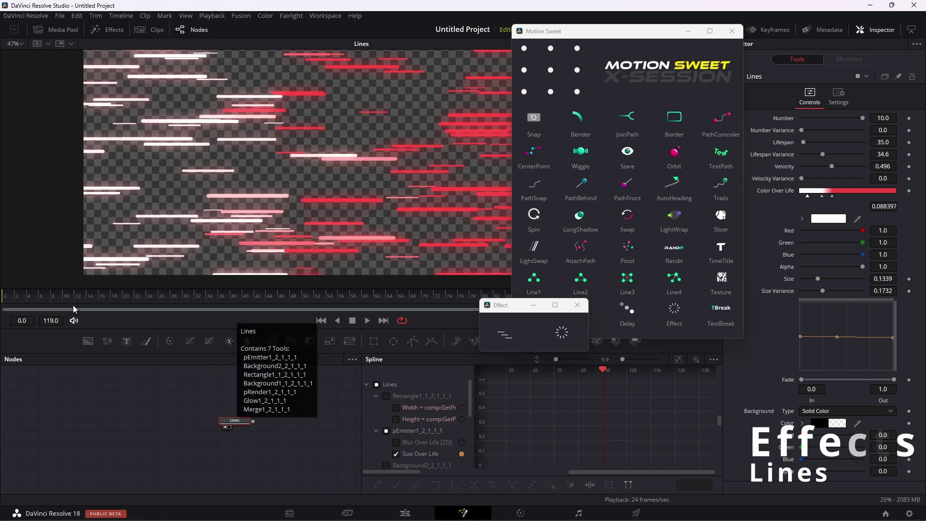
- Recolour the Lines effect's Color Over Life gradient with a dark blue start (hue 0.608, saturation 0.97, value 0.315) and a pure red end
left_click(802, 219)
left_click_drag(827, 239, 879, 248)
left_click_drag(885, 232, 889, 270)
left_click(832, 196)
left_click(876, 232)
left_click(807, 196)
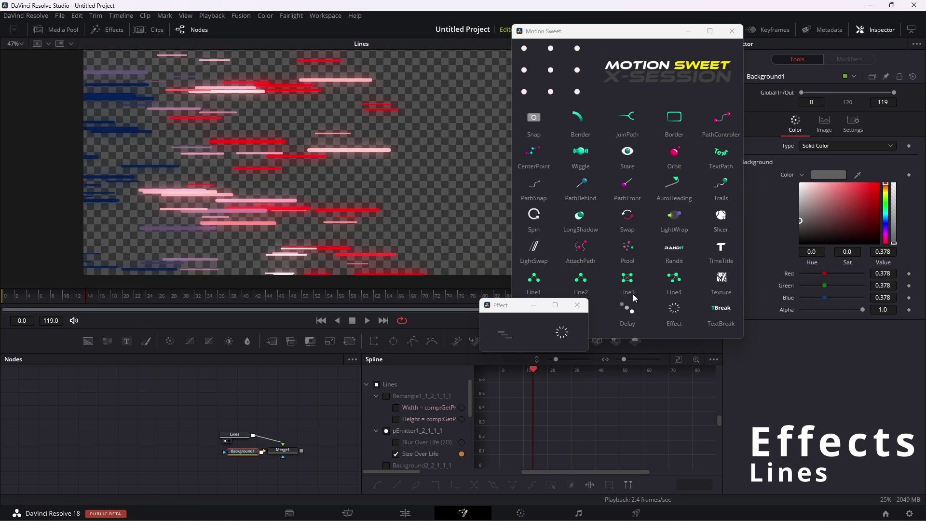
- Darken the Background1 colour to a near-black grey
left_click(803, 228)
left_click_drag(802, 234, 802, 240)
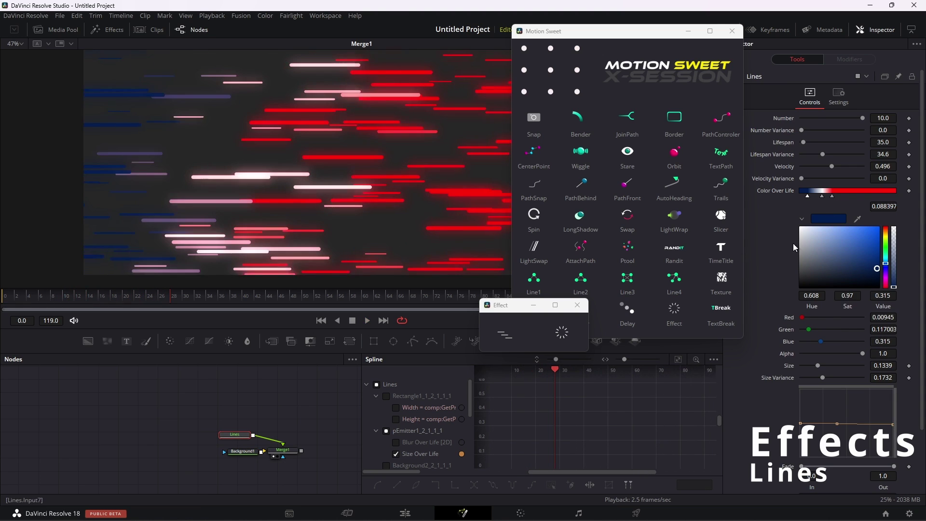
- Increase the Lines effect's Size Variance and Velocity
scroll(825, 383, "up", 3)
left_click_drag(817, 365, 816, 368)
left_click_drag(824, 378, 852, 376)
left_click_drag(832, 167, 858, 166)
scroll(804, 376, "down", 3)
scroll(805, 371, "up", 3)
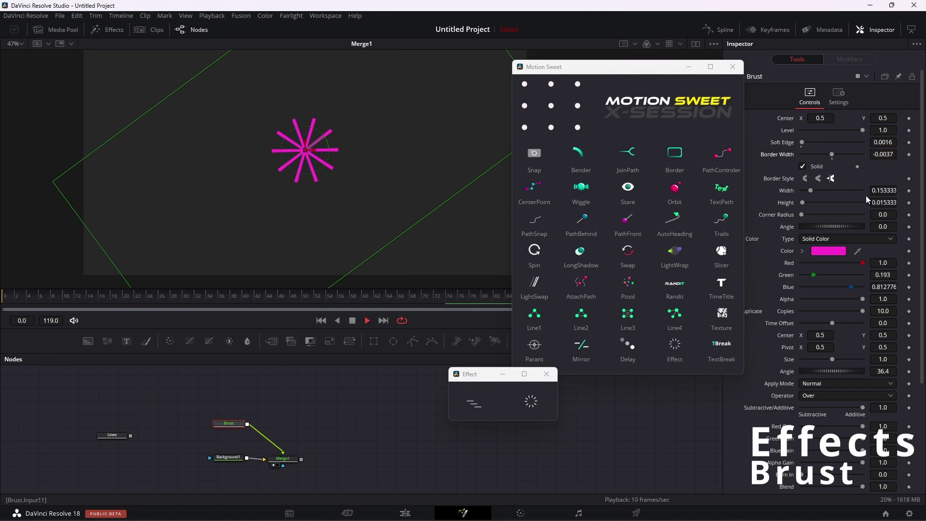
- Spread the Brust shapes outward from the centre, with corner radius 0.661, angle -20.9 and a pale pink colour
left_click_drag(322, 152, 418, 148)
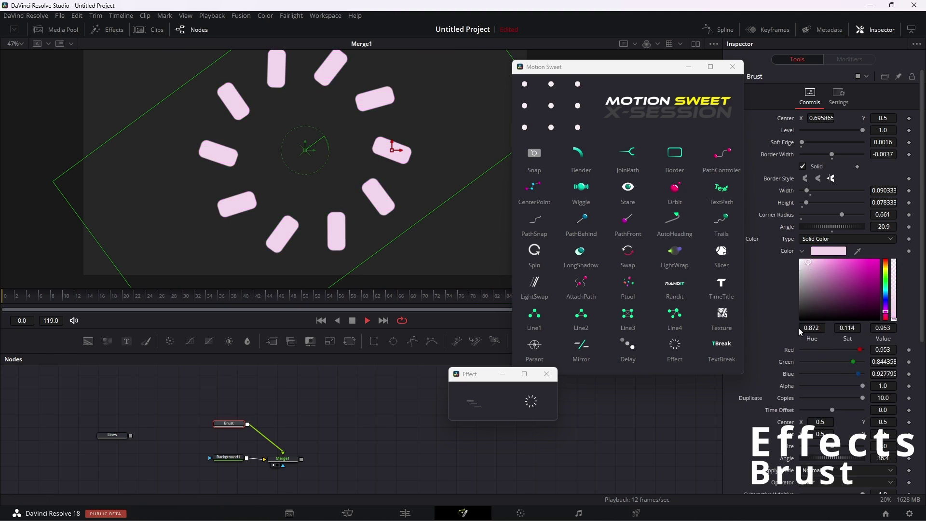
scroll(801, 331, "down", 1)
left_click_drag(806, 133, 803, 146)
left_click_drag(392, 150, 463, 149)
scroll(806, 247, "down", 3)
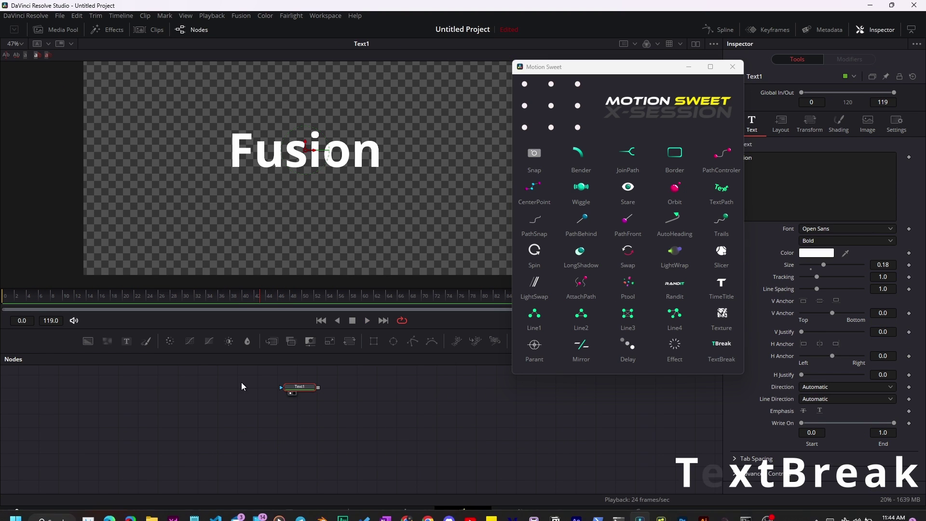
- Break the Fusion text into separate letter nodes with TextBreak Type1
left_click(721, 352)
left_click_drag(351, 213, 406, 278)
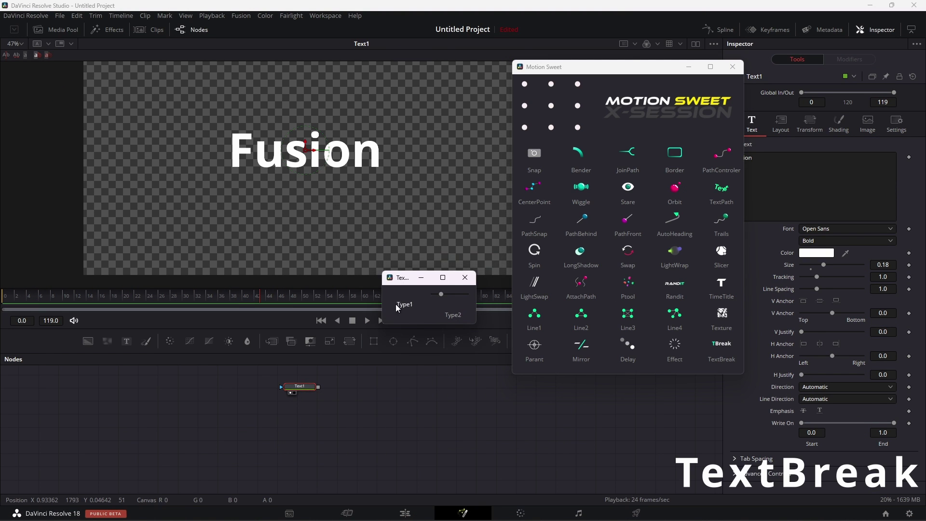
left_click(404, 304)
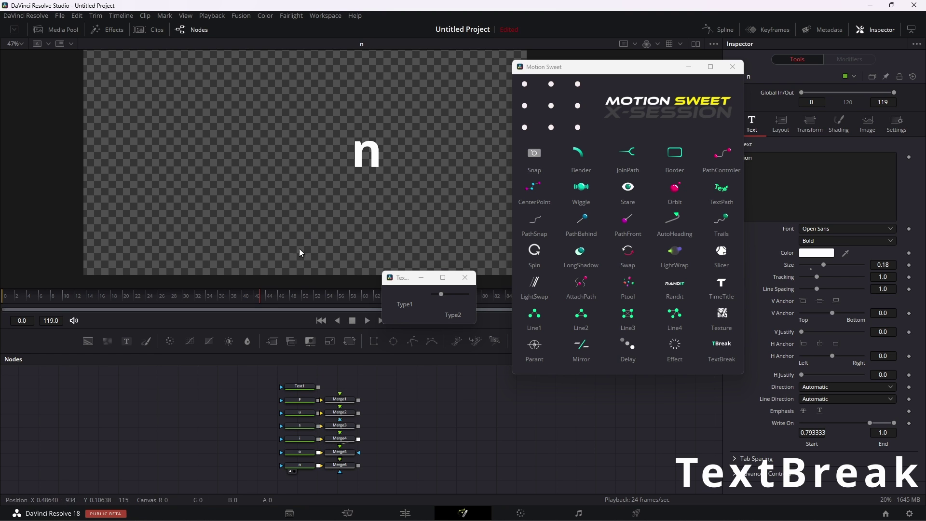
- Delete the generated letter and Merge nodes and keyframe the Center of the Text1 layout
left_click_drag(260, 394, 376, 467)
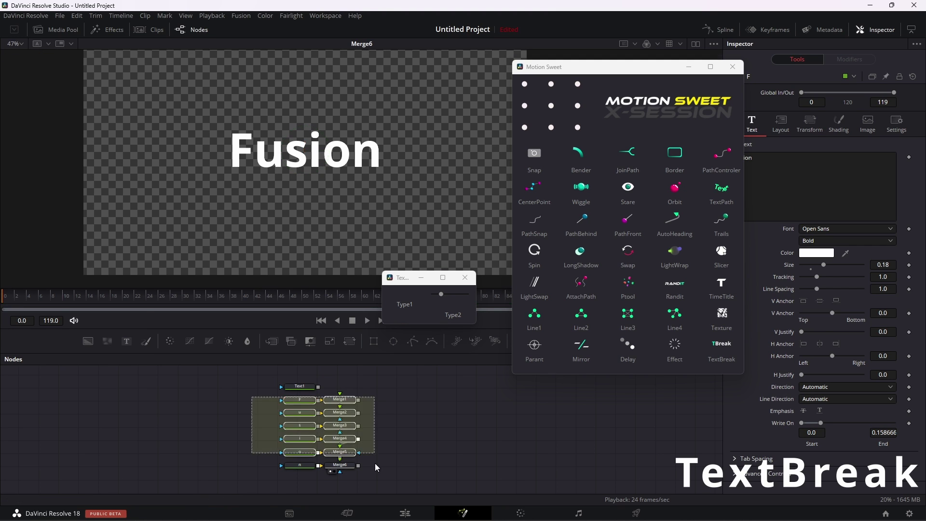
key("Delete")
left_click(314, 390)
left_click(791, 134)
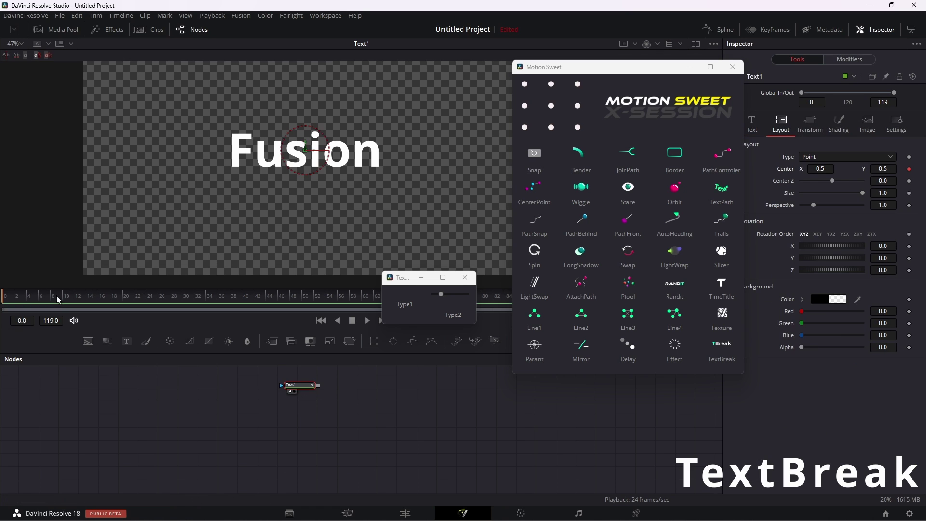
- Break the keyframed Text1 with Type1 and move the letter F up-left and the letter u down-left of the word
left_click(404, 305)
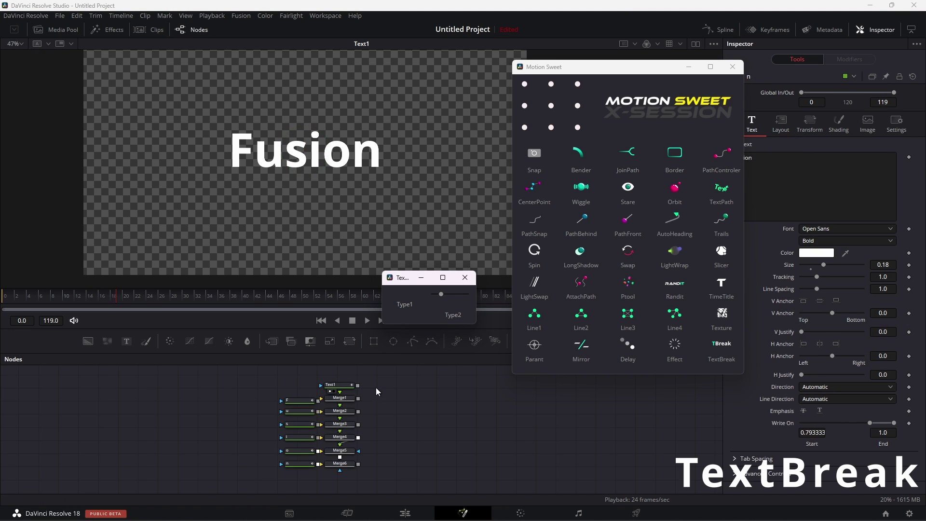
left_click_drag(255, 383, 302, 487)
left_click_drag(305, 150, 228, 105)
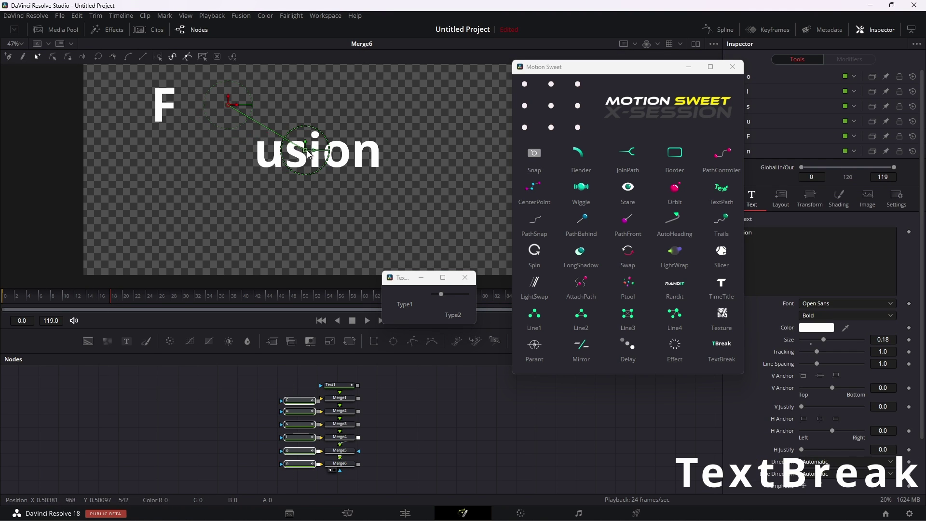
left_click(309, 137)
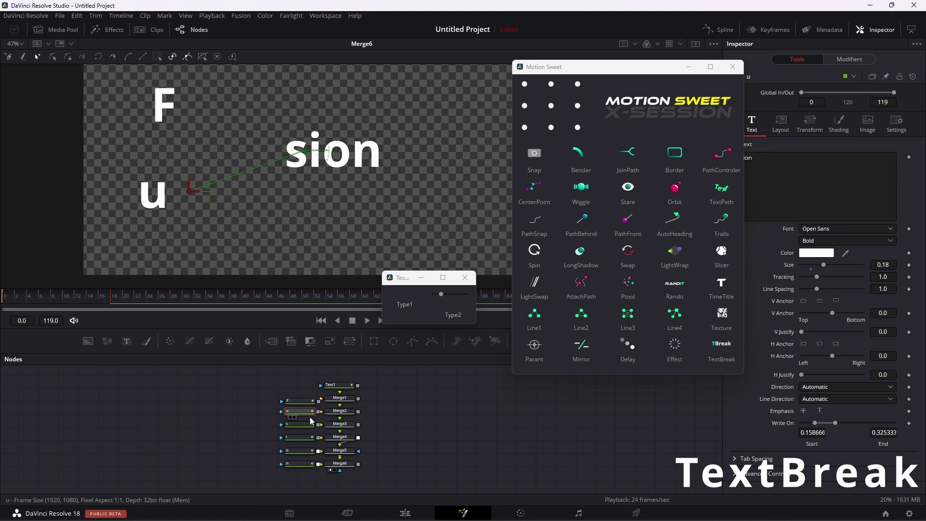
- Scatter the letters s, i, o and n away from the word and play back the letter animation
left_click_drag(310, 134, 277, 77)
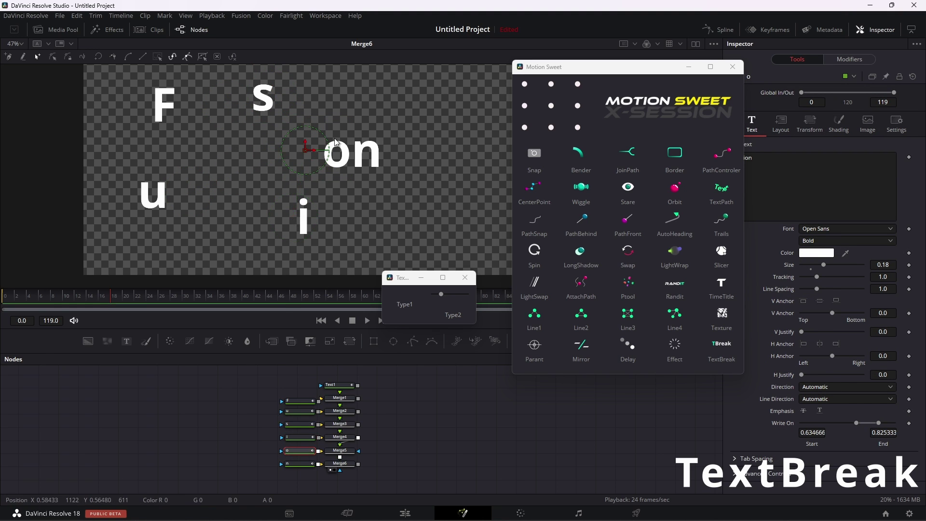
left_click(367, 320)
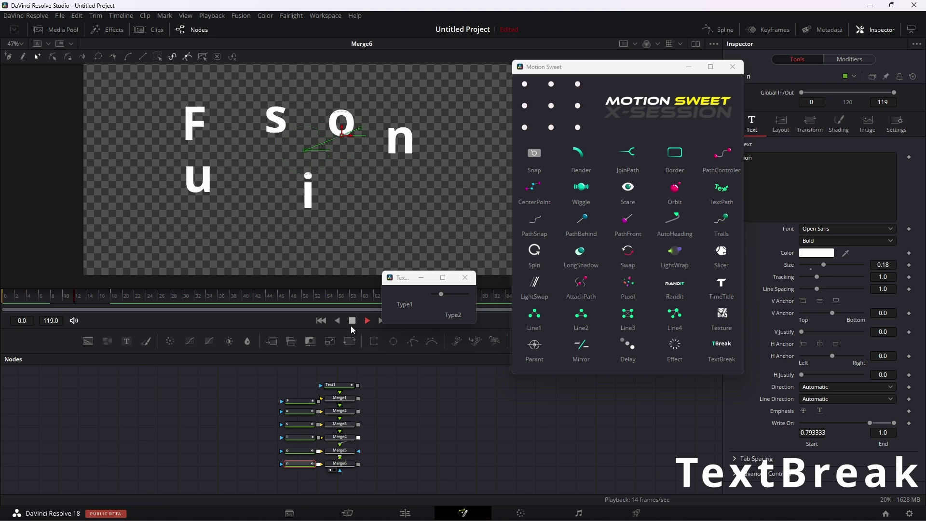
left_click(352, 321)
- Give the letter F a red outline in its shading, with a thickness of 0.02
left_click(300, 401)
left_click(838, 124)
left_click(802, 281)
left_click(810, 292)
left_click(817, 246)
left_click_drag(811, 374, 814, 403)
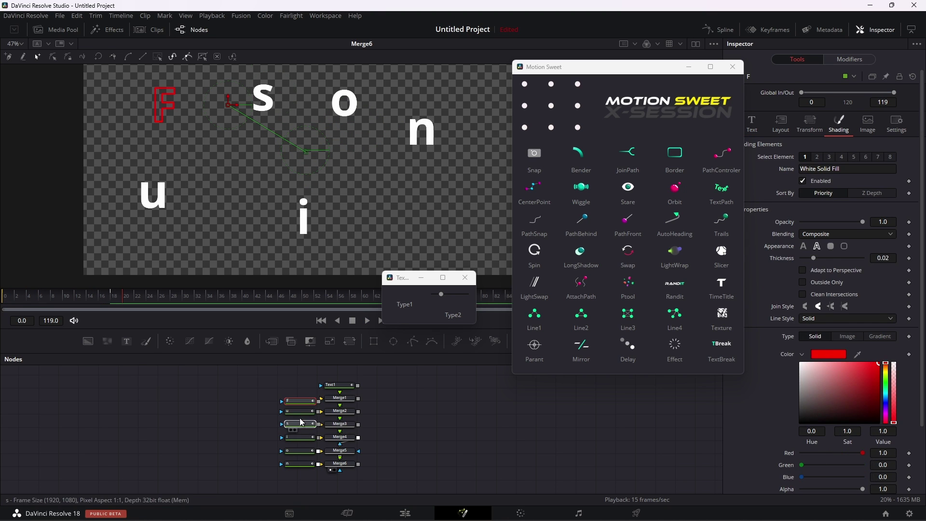
- Give the letter s a green outline with hue 0.416 in its shading
left_click(300, 422)
left_click_drag(836, 323, 881, 290)
left_click(886, 315)
left_click(816, 246)
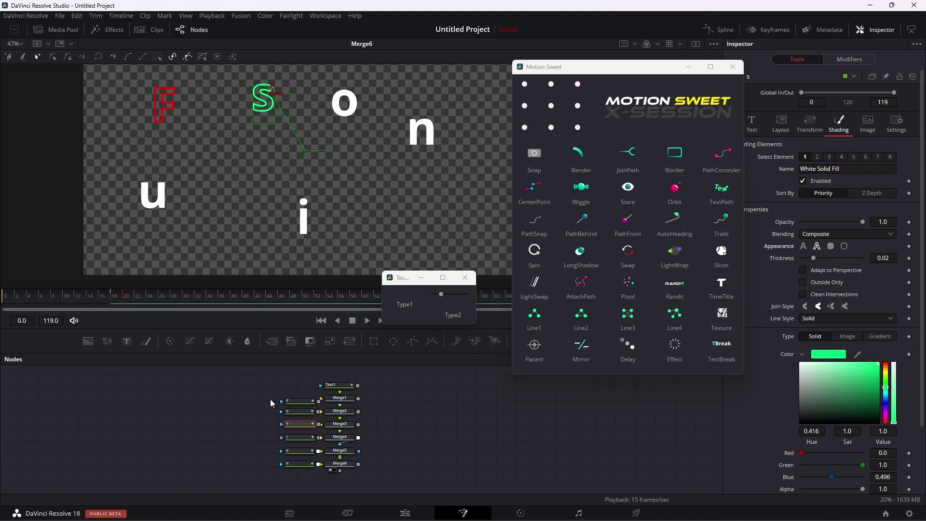
- Delete the generated letter and Merge nodes and show Text1 in the viewer
left_click_drag(237, 394, 372, 473)
right_click(374, 477)
left_click(367, 478)
key("Delete")
left_click_drag(339, 385, 300, 228)
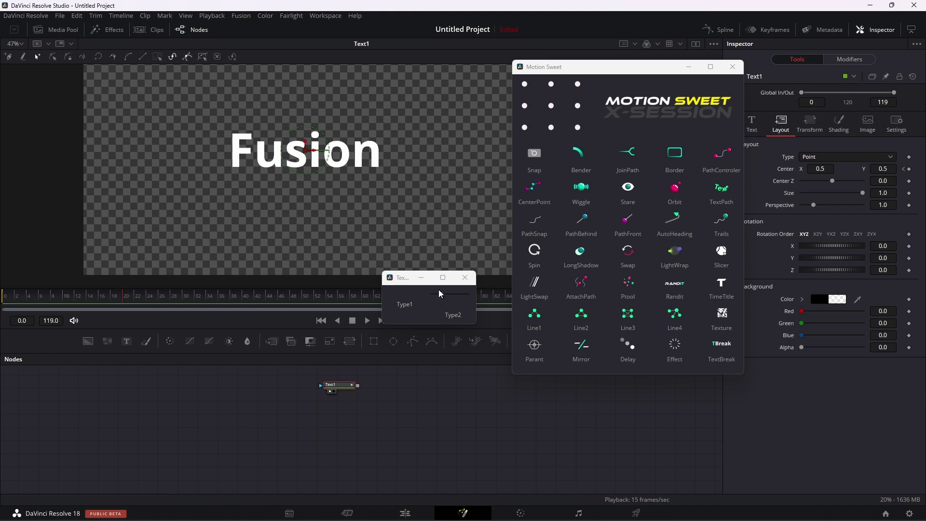
- Break Text1 with TextBreak Type2 and scatter all the letters outward around the centre, checking the result at the first frame
left_click(452, 315)
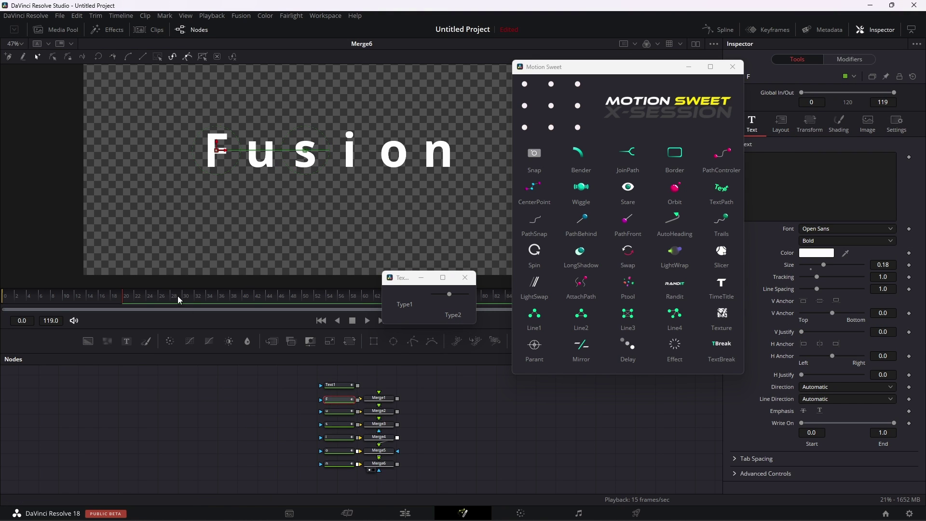
left_click_drag(359, 472, 293, 405)
left_click_drag(217, 151, 140, 99)
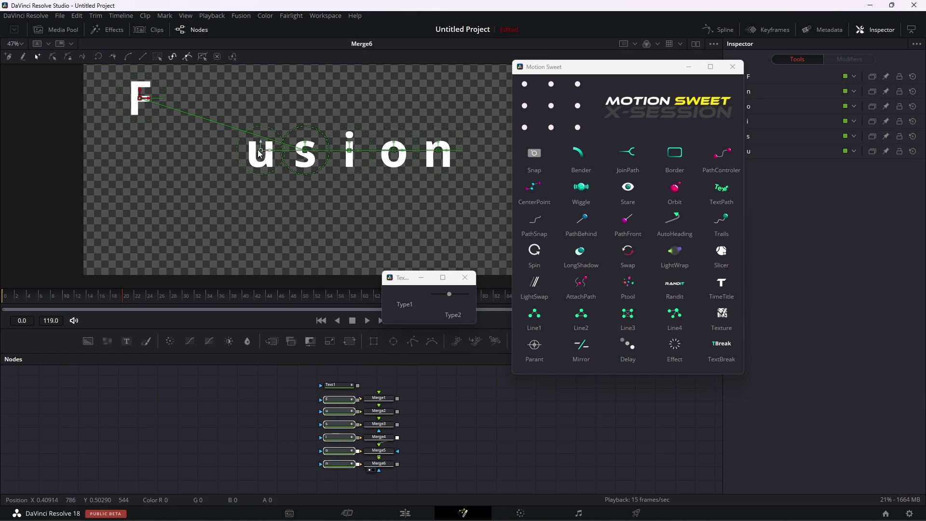
left_click_drag(438, 152, 438, 157)
left_click(2, 296)
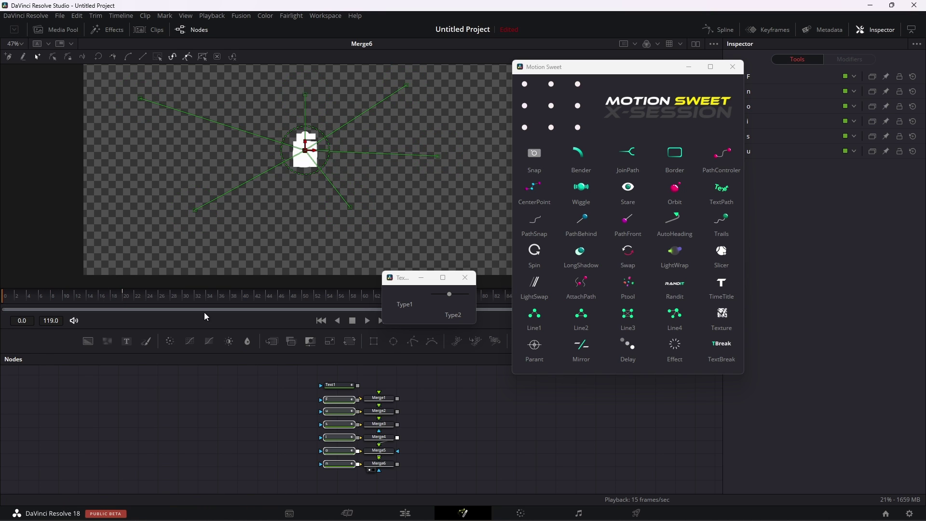